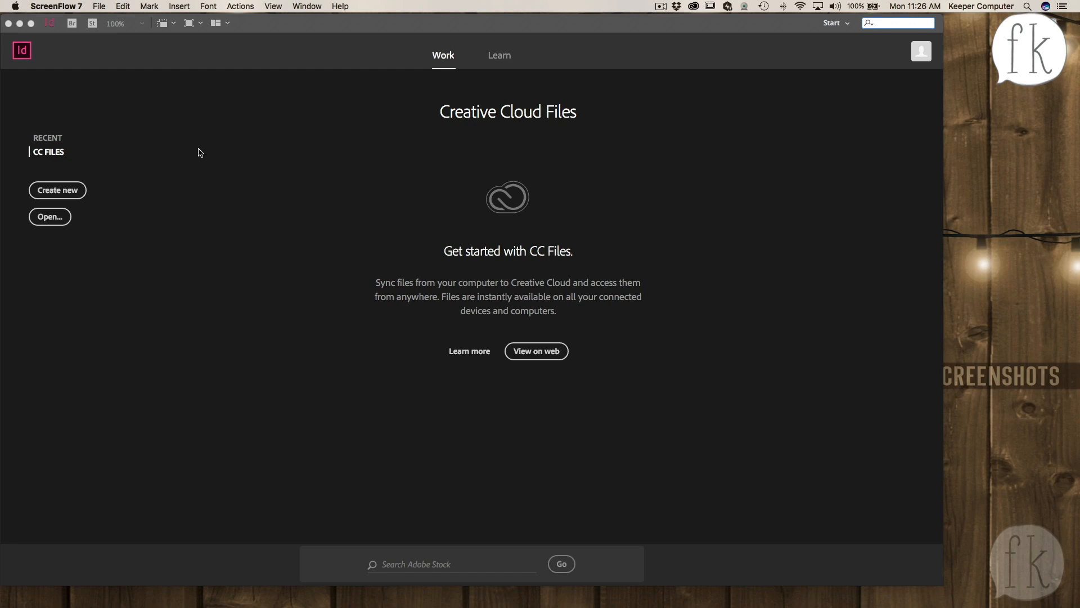
- Start a new document and name its preset photos
left_click(151, 121)
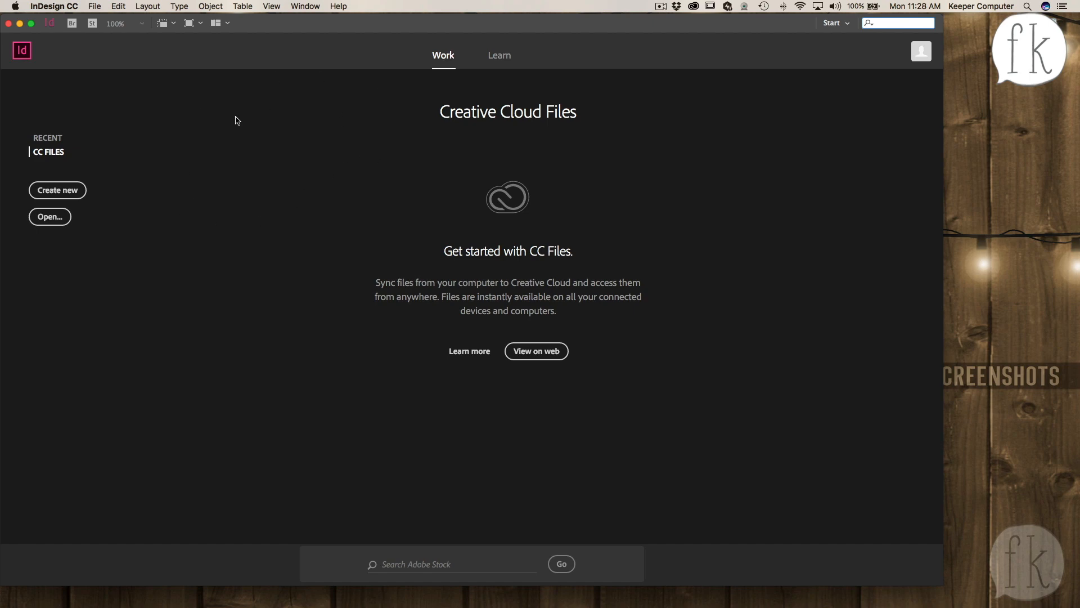
left_click(59, 192)
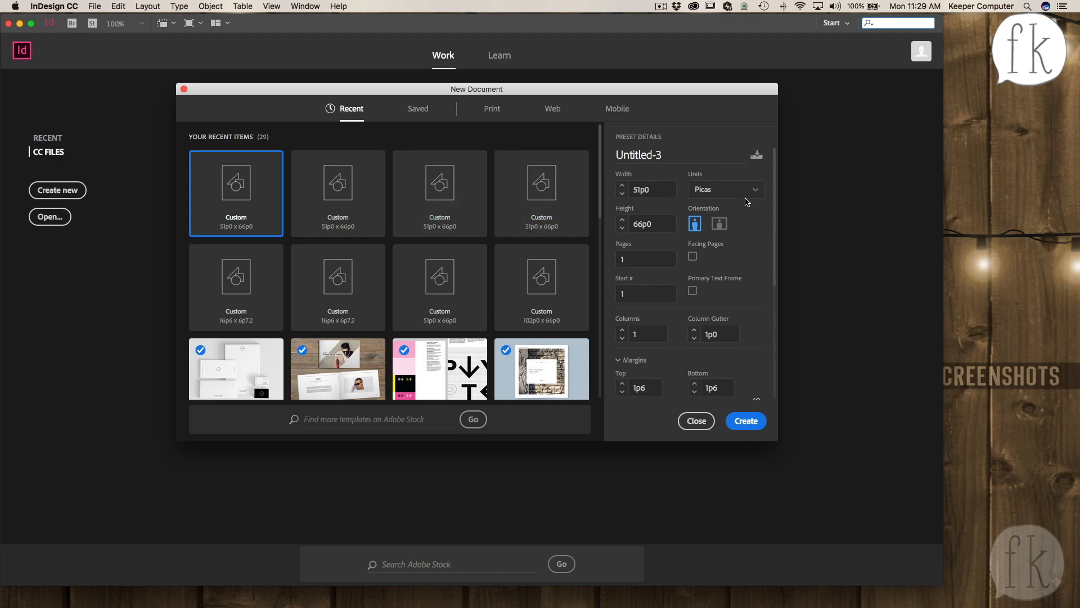
left_click_drag(669, 156, 592, 155)
type("photos")
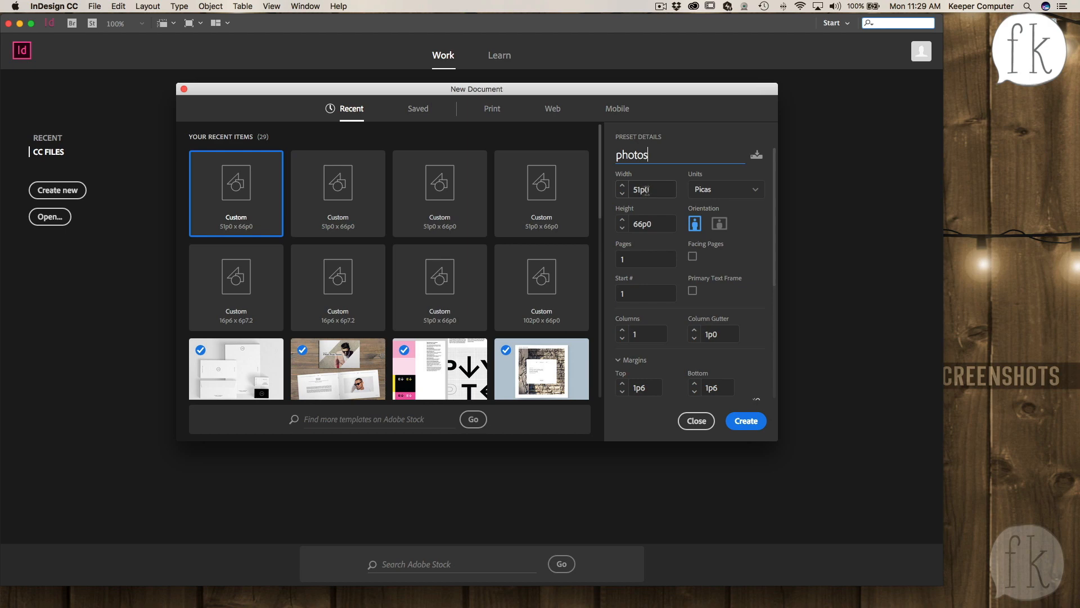
- Set the document units to Inches and keep the page in portrait orientation
left_click(742, 194)
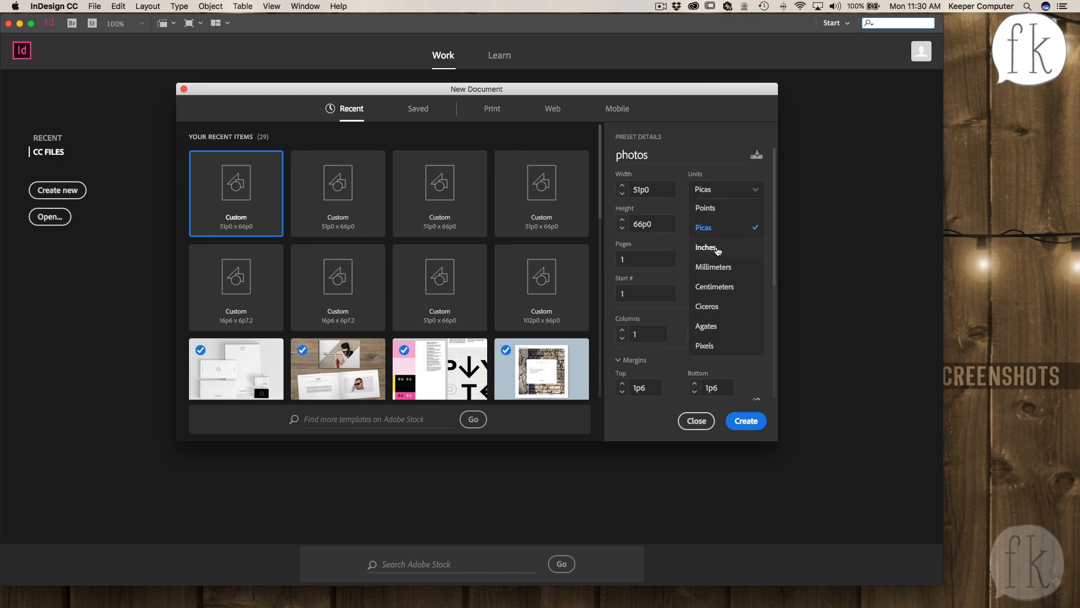
left_click(715, 251)
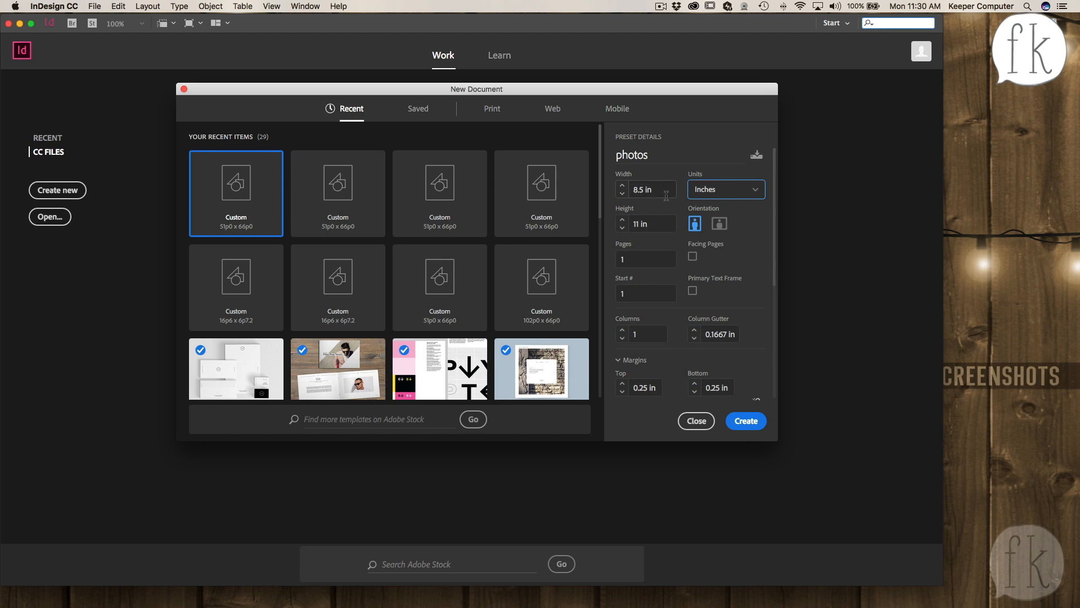
left_click(720, 224)
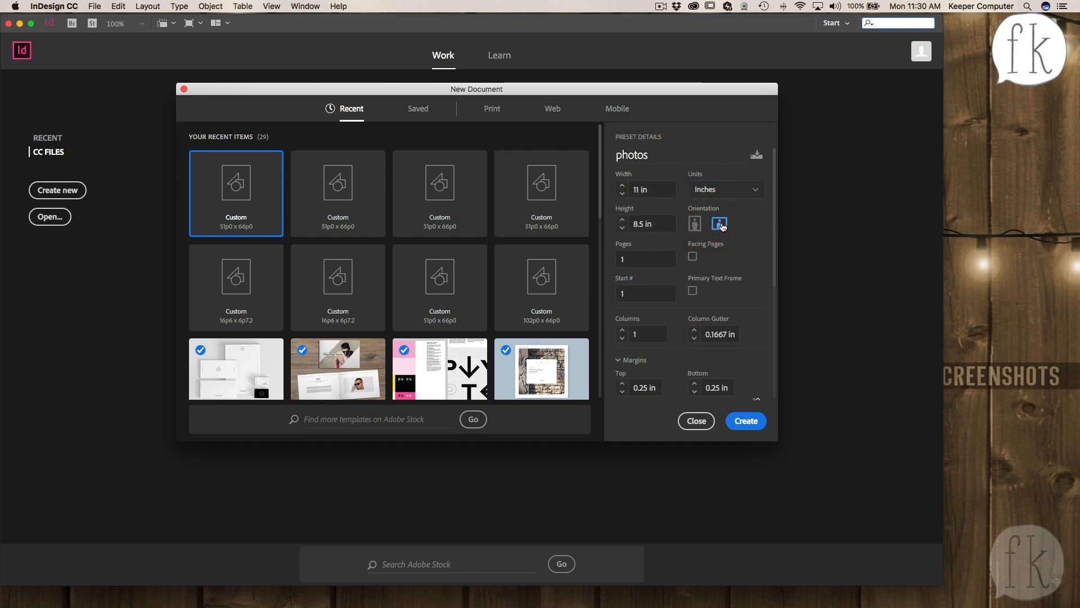
left_click(695, 225)
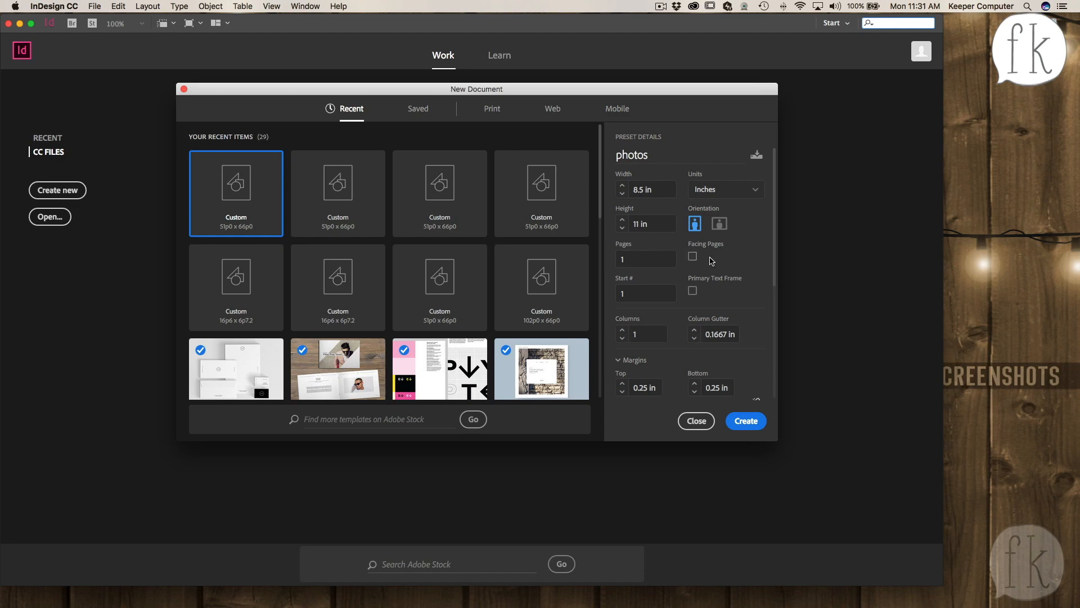
- Link the margin settings so all four margins stay the same
scroll(714, 282, "down", 3)
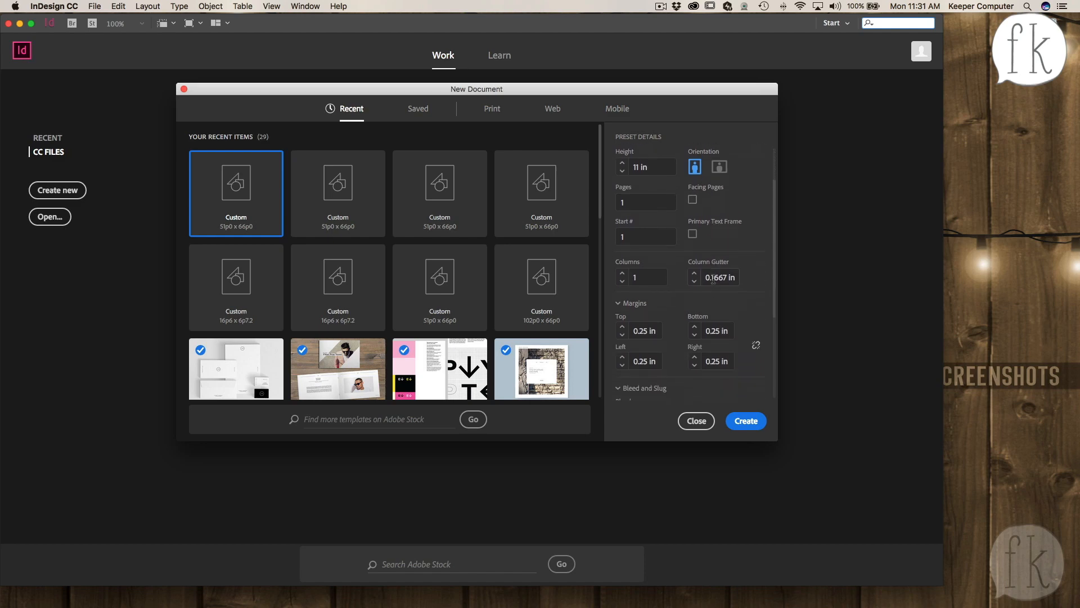
scroll(692, 280, "down", 3)
scroll(692, 280, "down", 1)
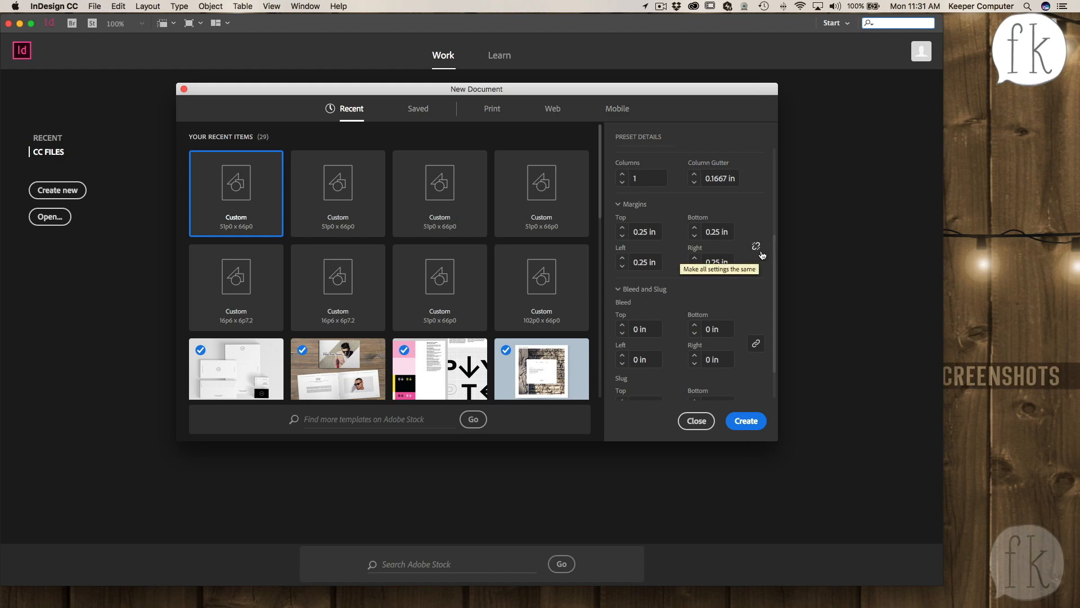
scroll(762, 255, "up", 1)
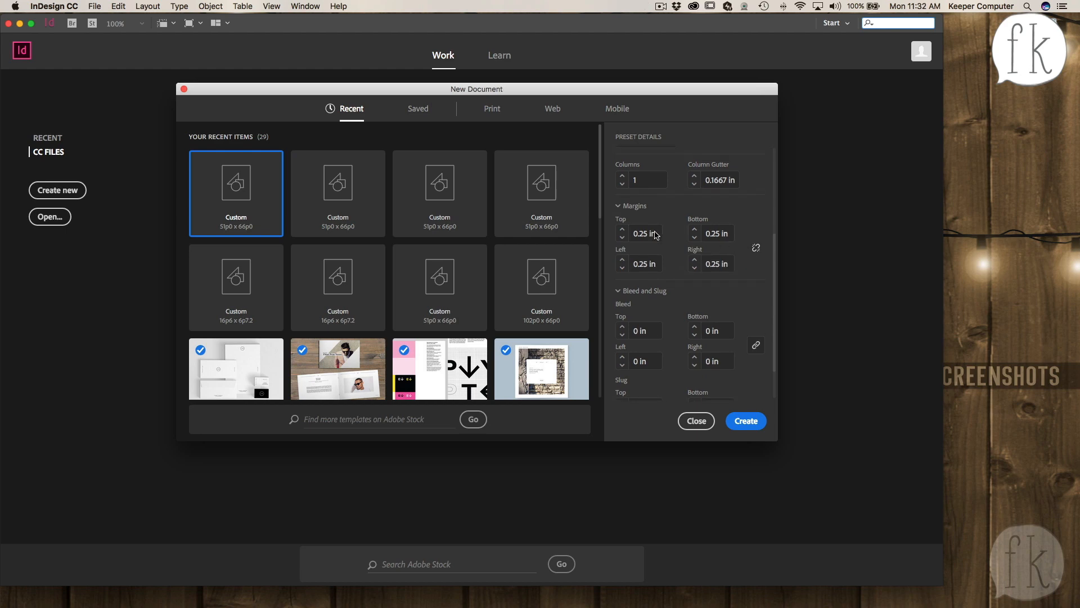
left_click(756, 249)
left_click(622, 234)
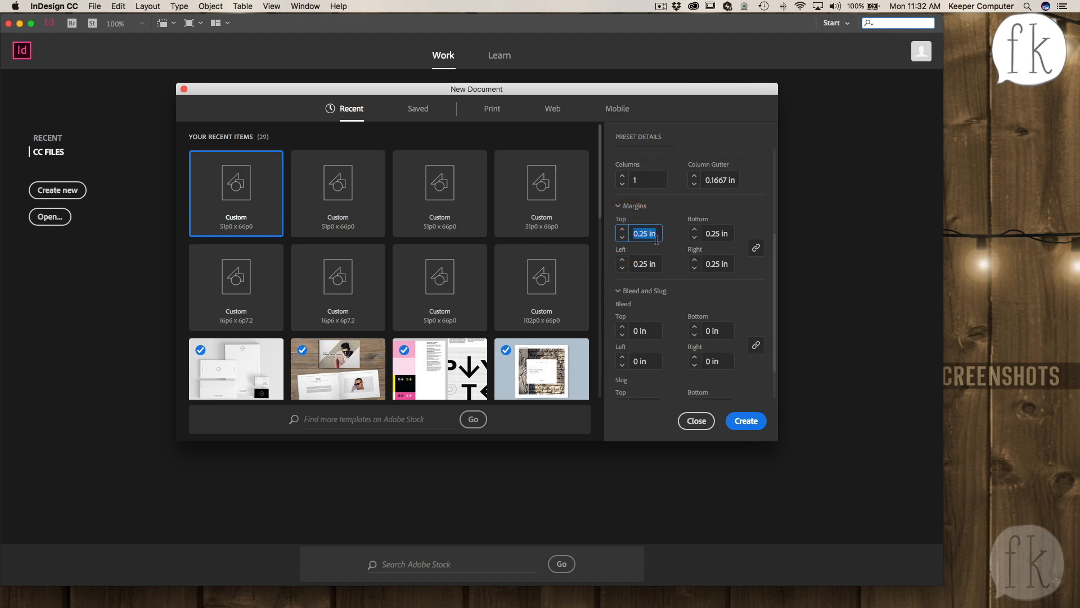
left_click(678, 244)
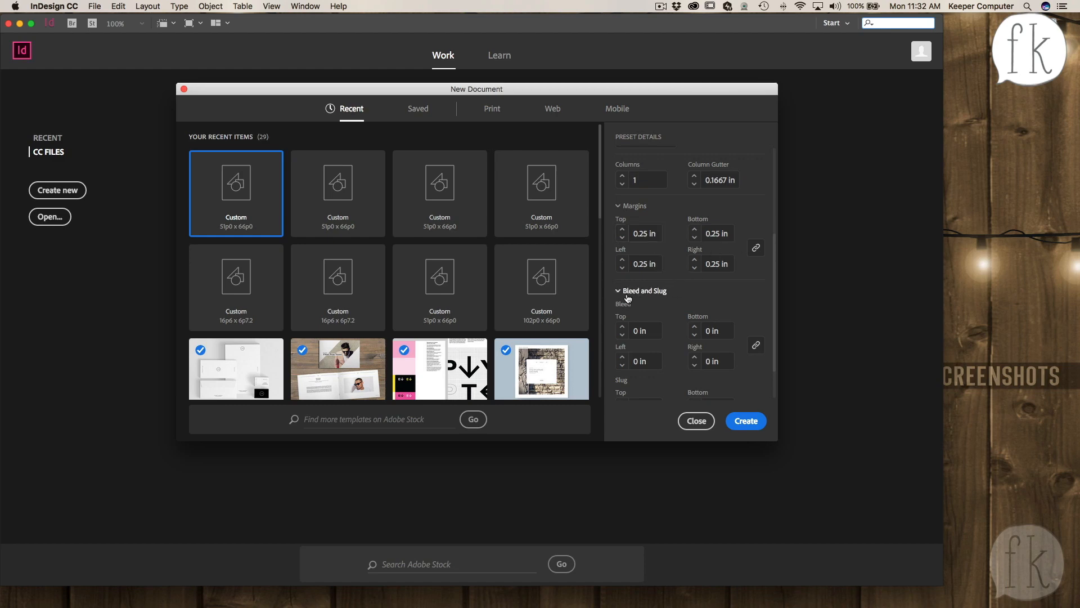
- Collapse the Bleed and Slug section and create the document
left_click(645, 291)
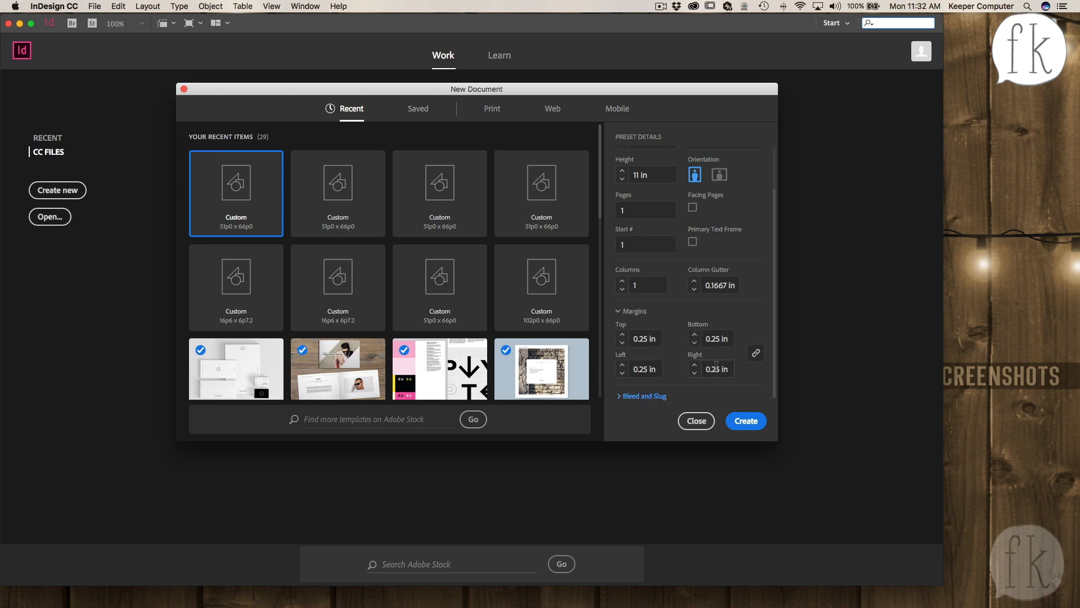
left_click(746, 422)
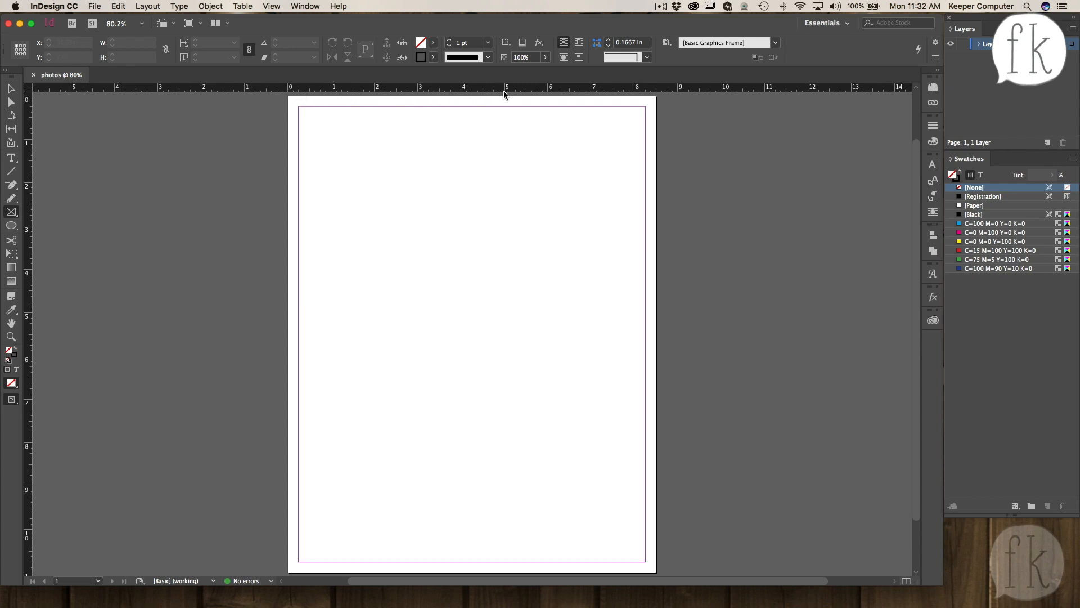
- Hide the rulers and show them again
left_click(275, 7)
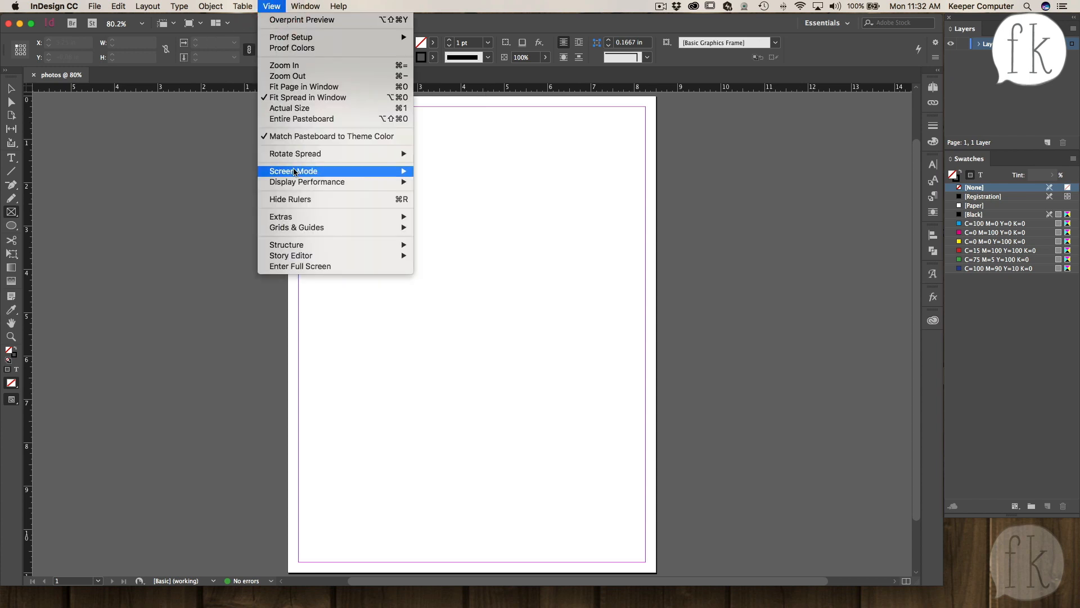
mouse_move(302, 219)
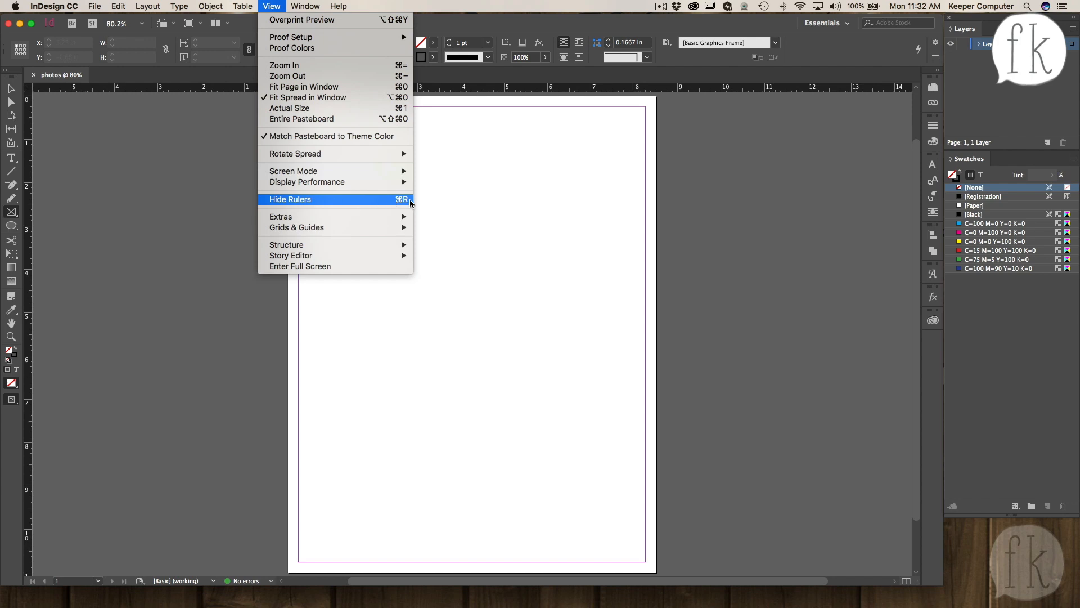
left_click(440, 199)
key("super+r")
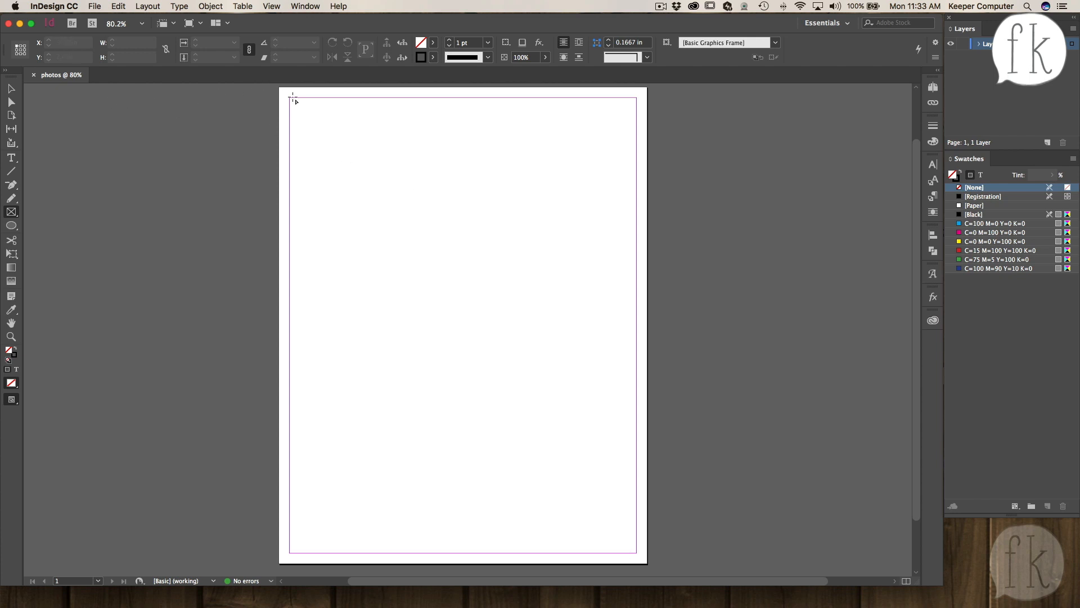
key("super")
key("super+r")
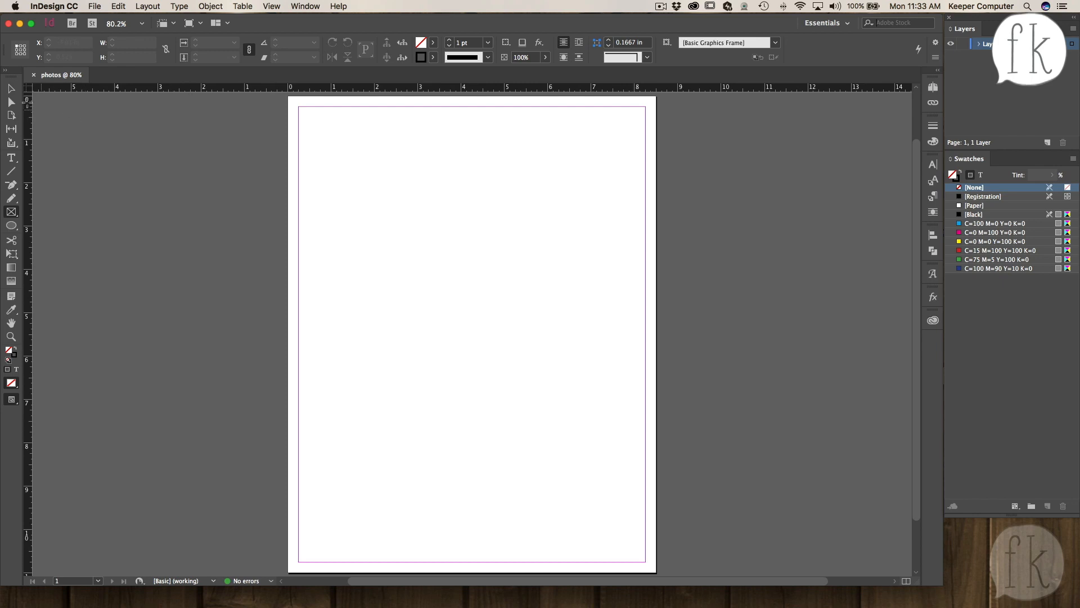
- Fit the page in the window, zoom out twice and in once, and fit the page again
left_click(11, 89)
left_click(271, 7)
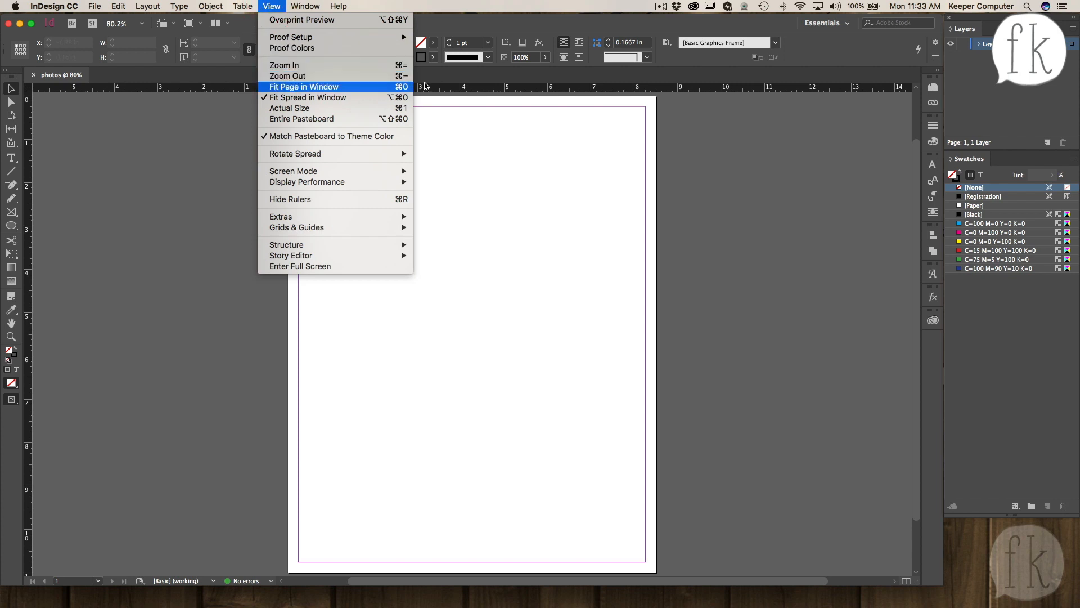
left_click(405, 78)
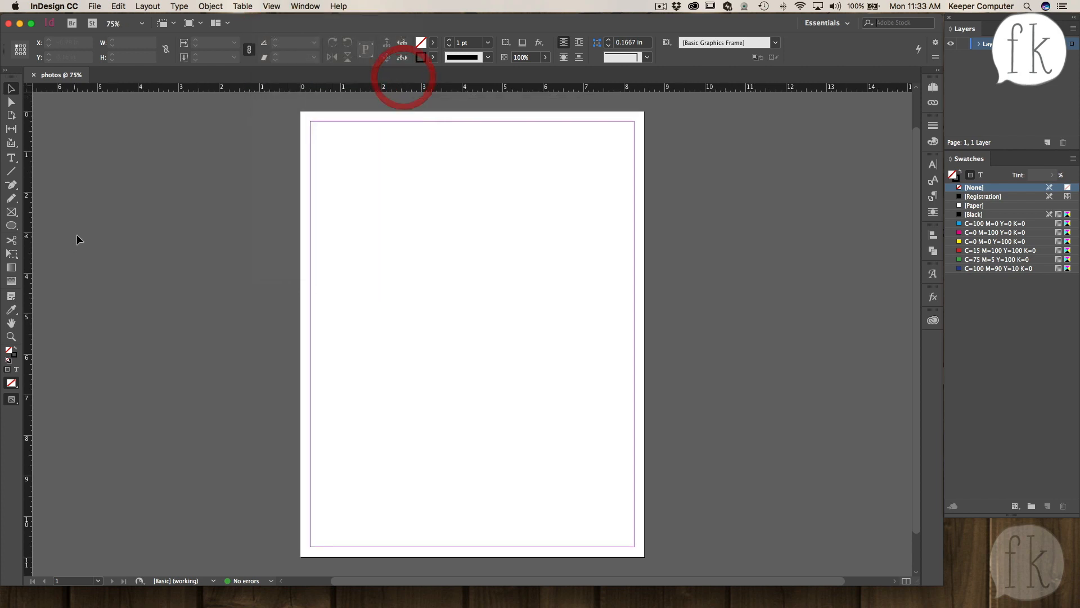
key("super+minus")
key("super+minus")
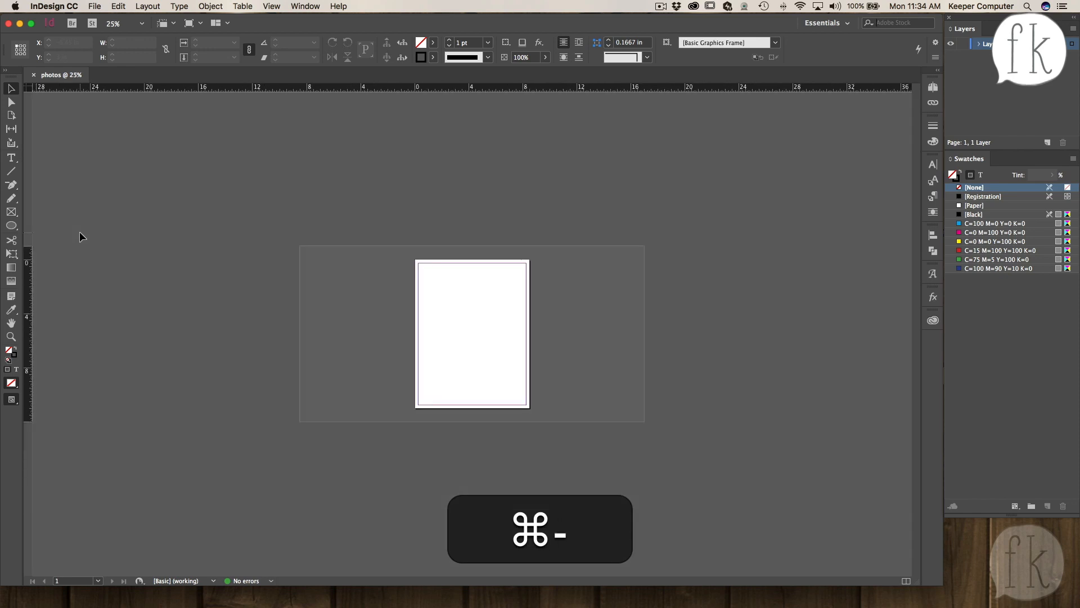
key("super+equal")
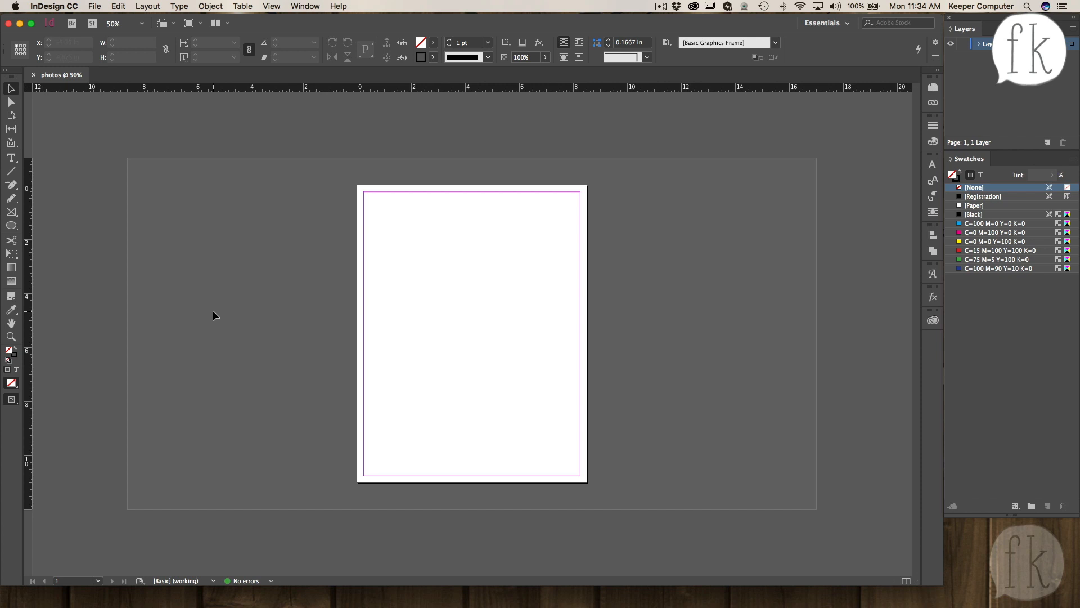
key("super+0")
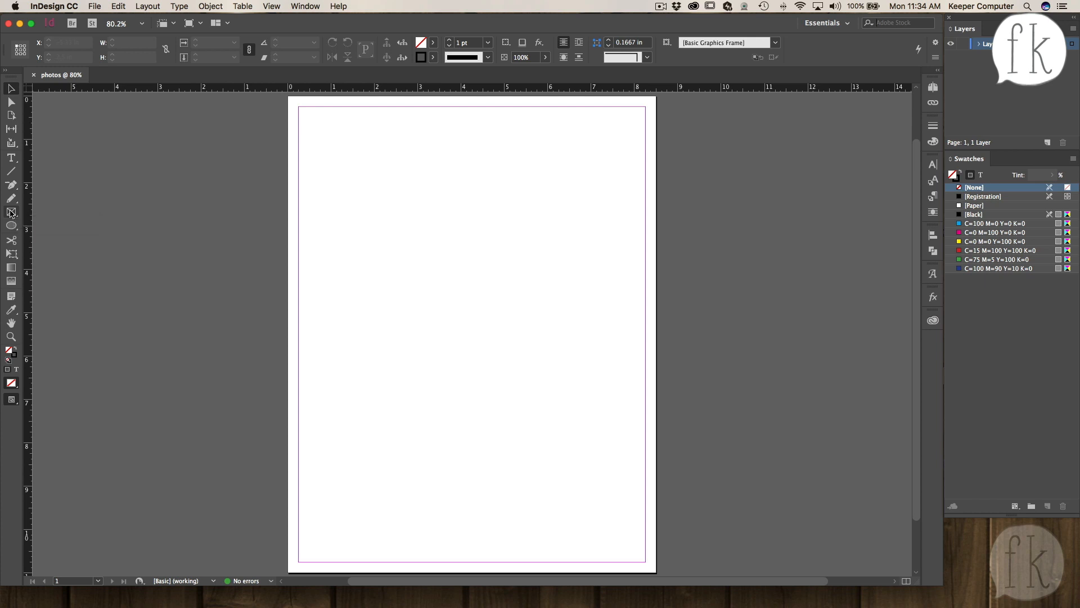
- Draw a rectangle frame about 6.12 in wide and 4 in high near the page's top-left margin
left_click(11, 89)
key("f")
key("v")
left_click(11, 102)
left_click(10, 88)
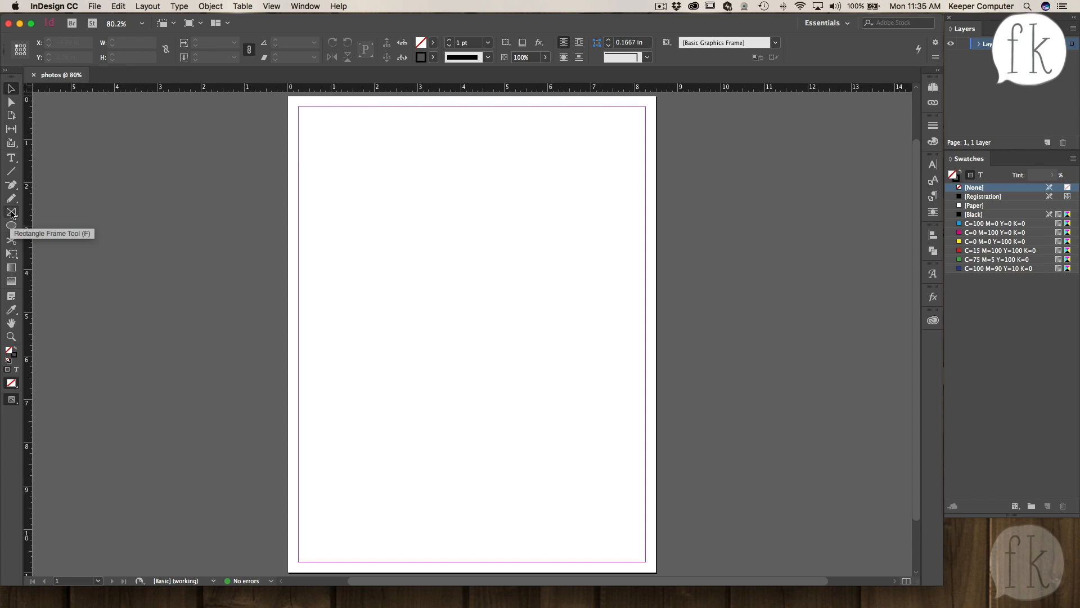
left_click(12, 212)
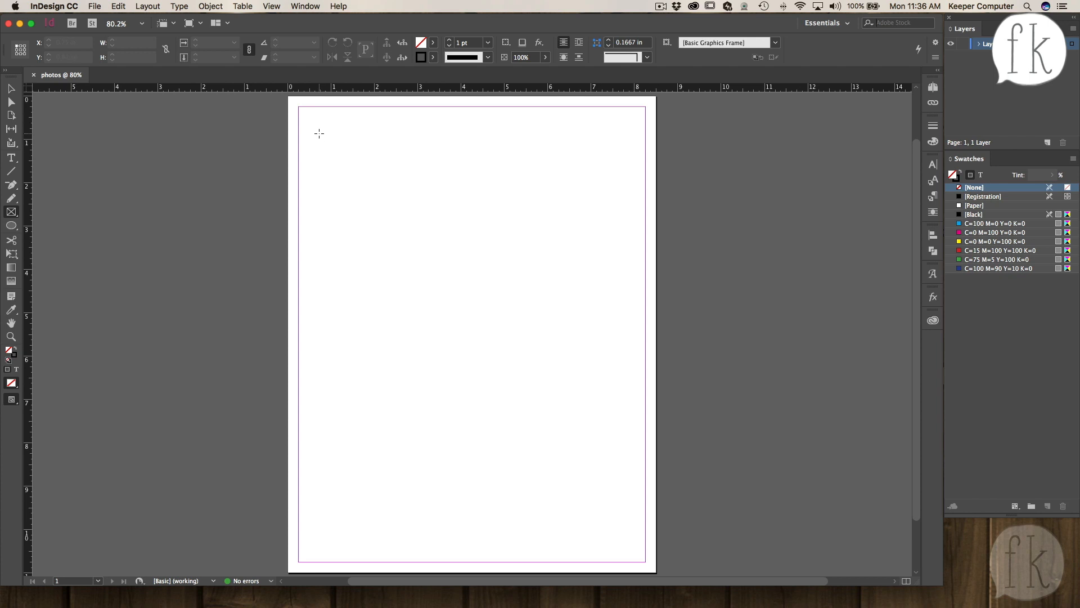
mouse_move(322, 131)
left_mouse_down()
mouse_move(431, 223)
mouse_move(439, 206)
mouse_move(442, 243)
mouse_move(442, 188)
mouse_move(445, 241)
mouse_move(467, 239)
mouse_move(444, 236)
mouse_move(456, 210)
mouse_move(453, 231)
mouse_move(473, 226)
mouse_move(437, 201)
mouse_move(436, 246)
mouse_move(495, 227)
mouse_move(456, 240)
mouse_move(425, 222)
mouse_move(474, 238)
mouse_move(438, 218)
mouse_move(436, 237)
mouse_move(568, 260)
mouse_move(578, 319)
mouse_move(601, 306)
mouse_move(586, 305)
left_mouse_up()
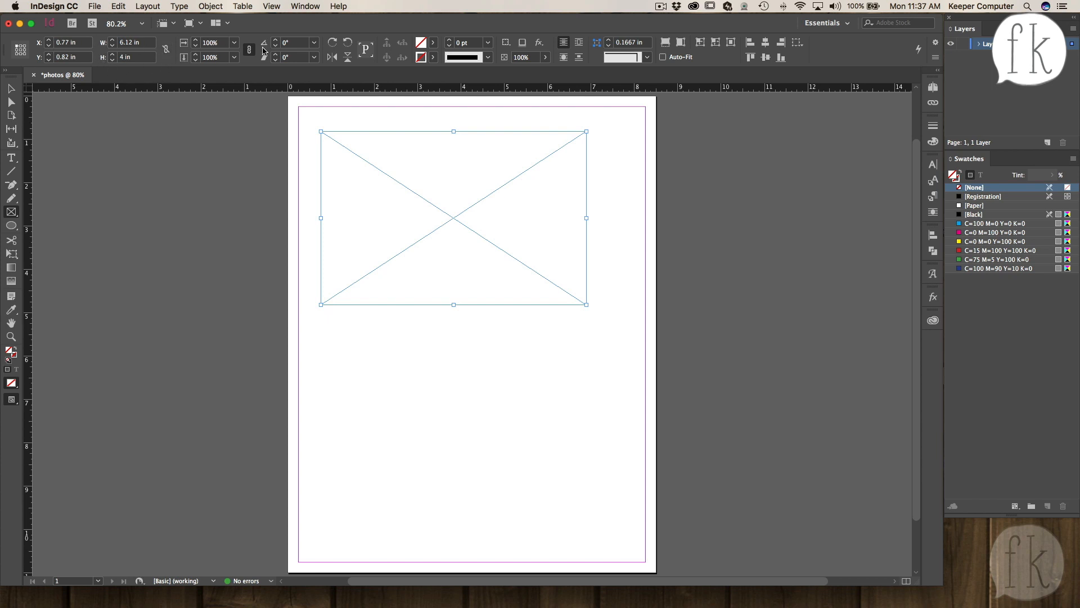
- Step through the toolbox tools one by one to review their names
left_click(10, 90)
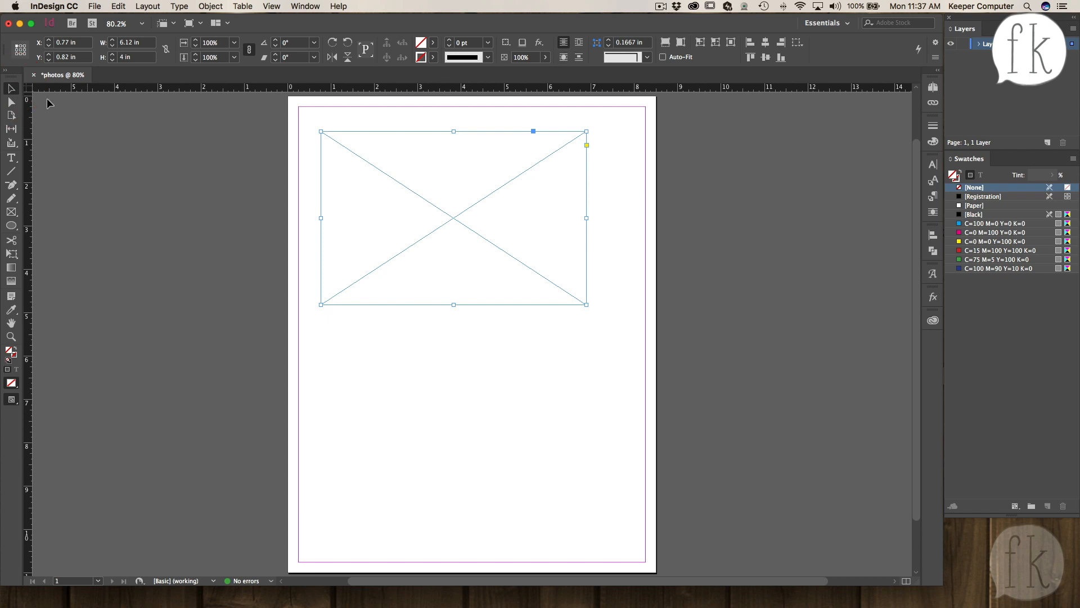
left_click(11, 103)
left_click(11, 116)
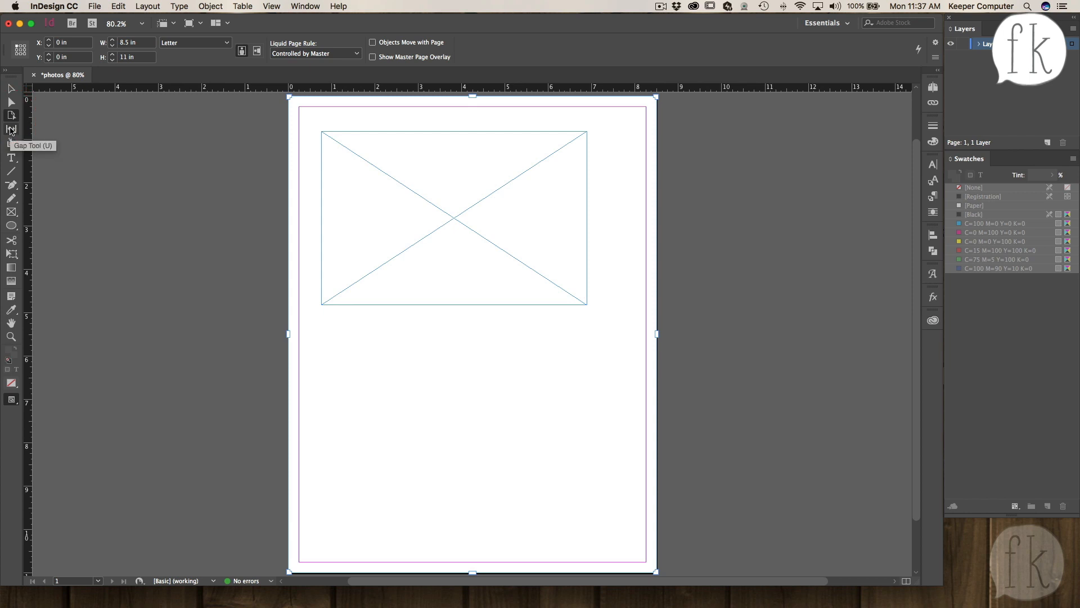
left_click(11, 131)
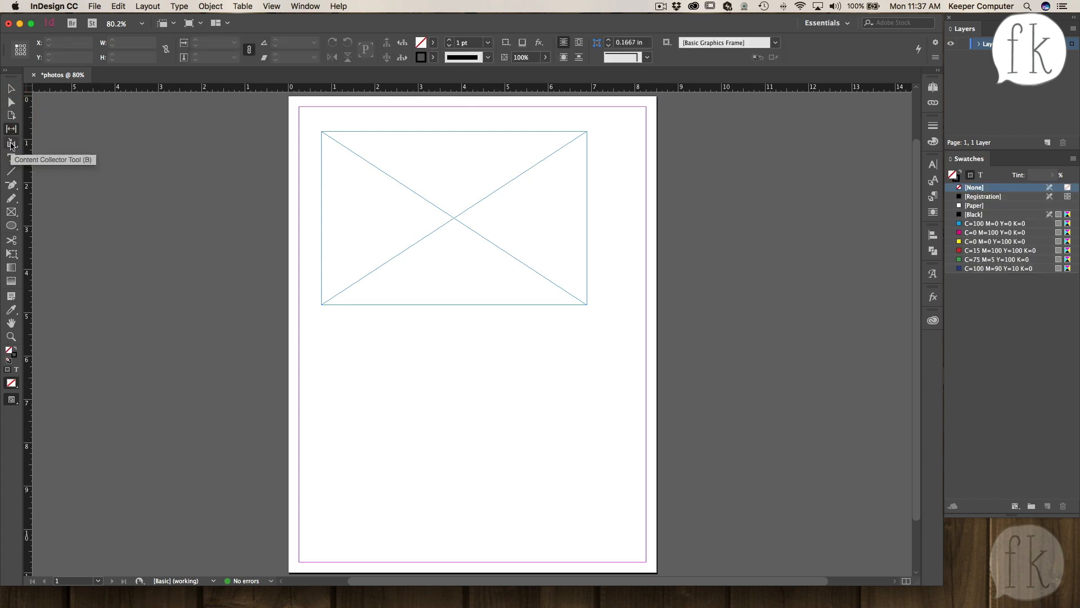
left_click(11, 145)
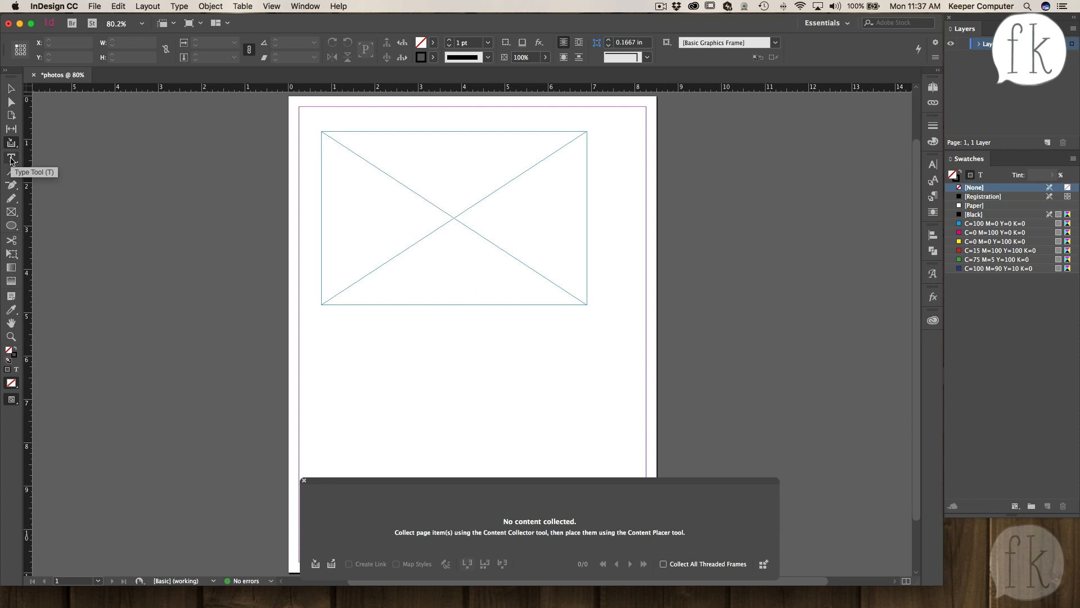
left_click(11, 158)
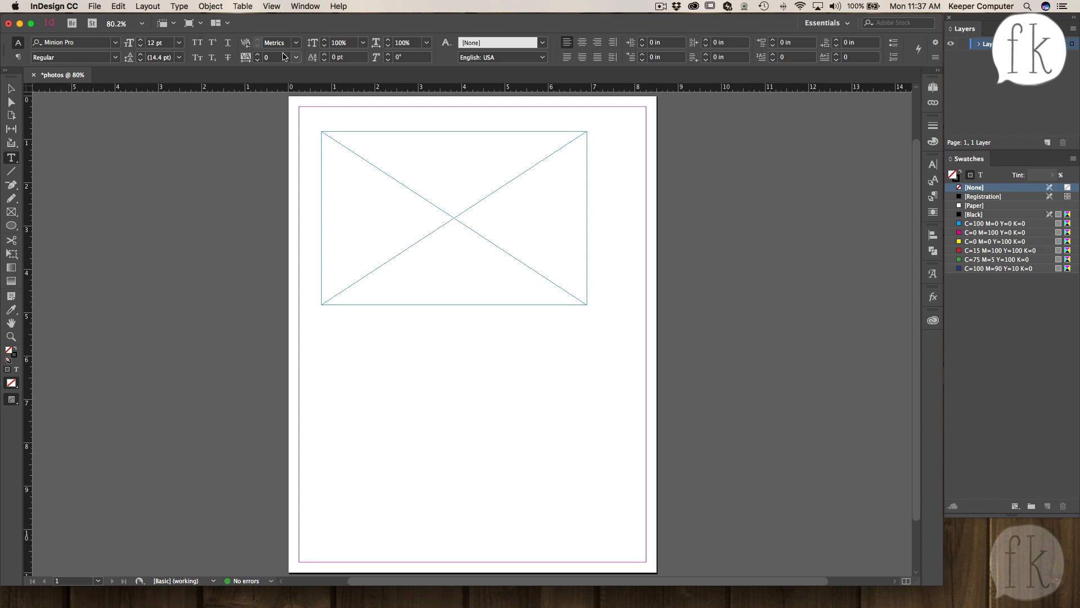
left_click(12, 173)
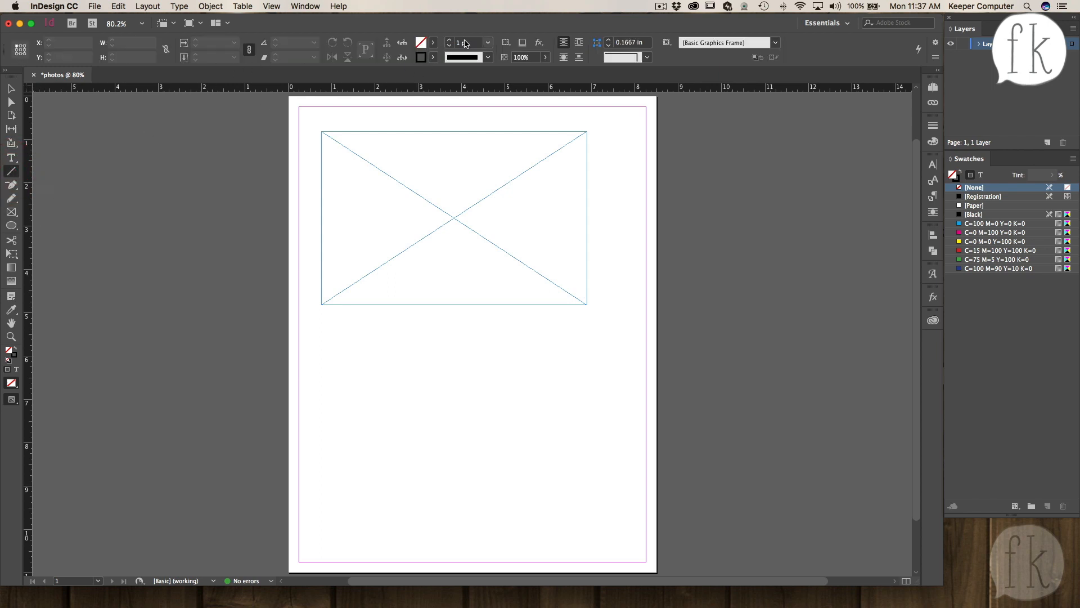
left_click(11, 211)
left_click(11, 89)
- Select the frame and toggle the constrain-proportions link for its width and height
left_click(407, 187)
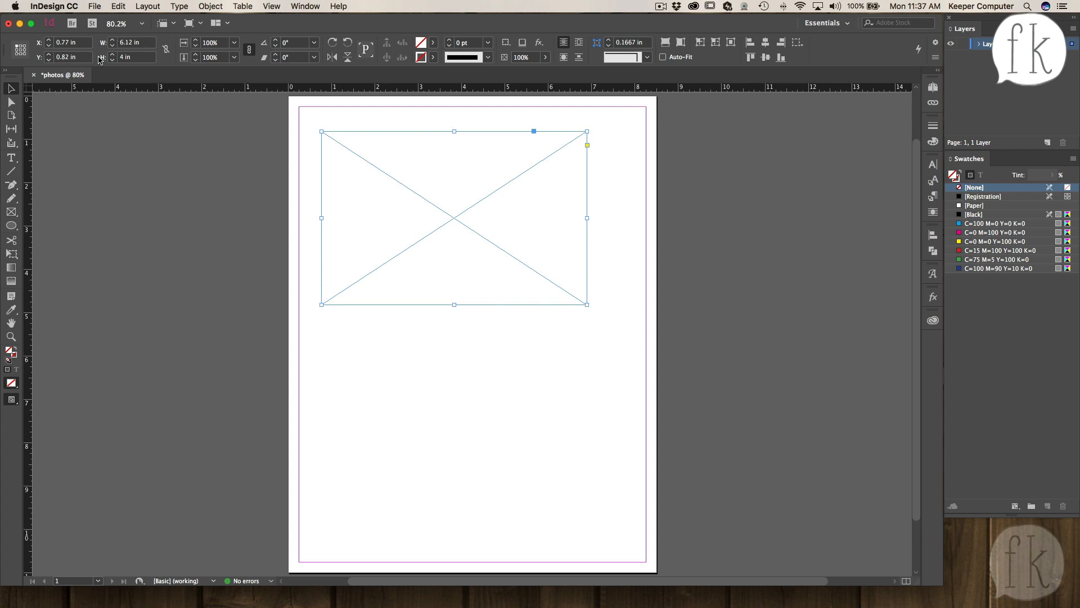
left_click(165, 49)
left_click(165, 50)
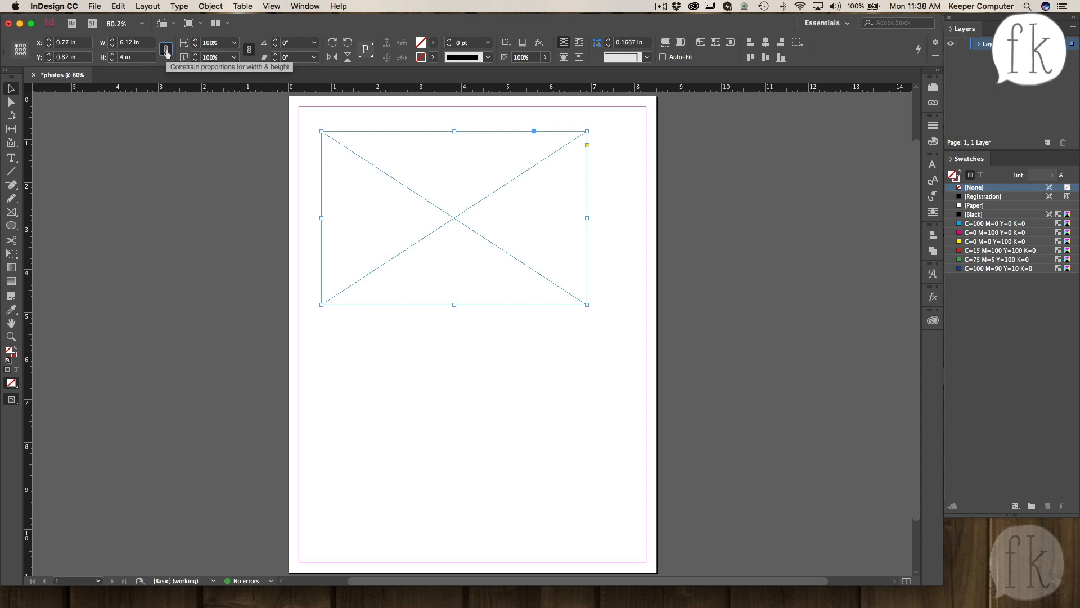
- Set the frame's width to 6 in with width and height proportions constrained
left_click(166, 50)
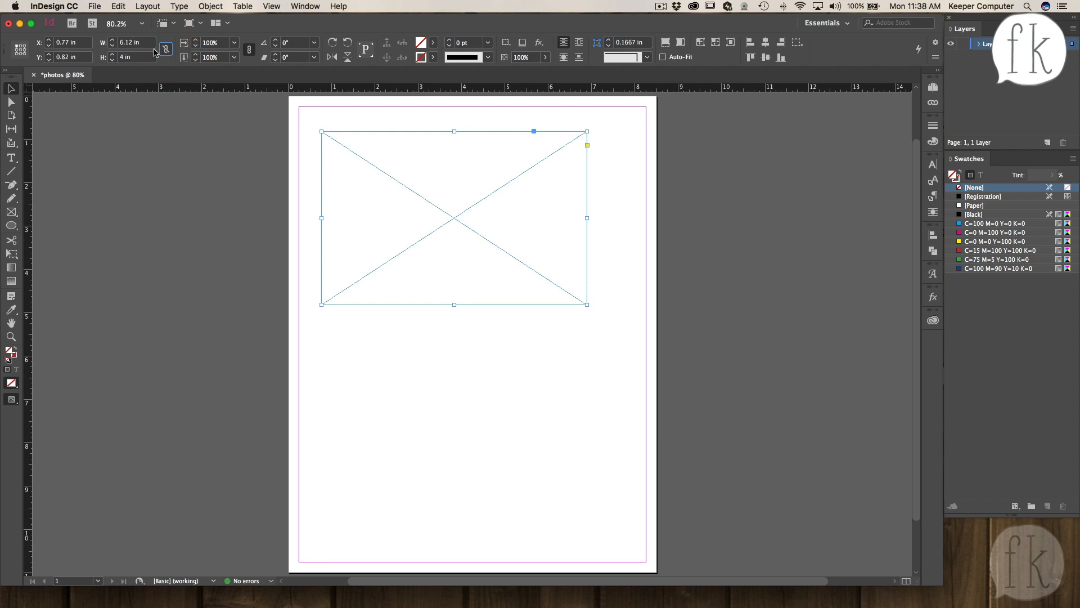
left_click(166, 50)
left_click_drag(143, 42, 110, 45)
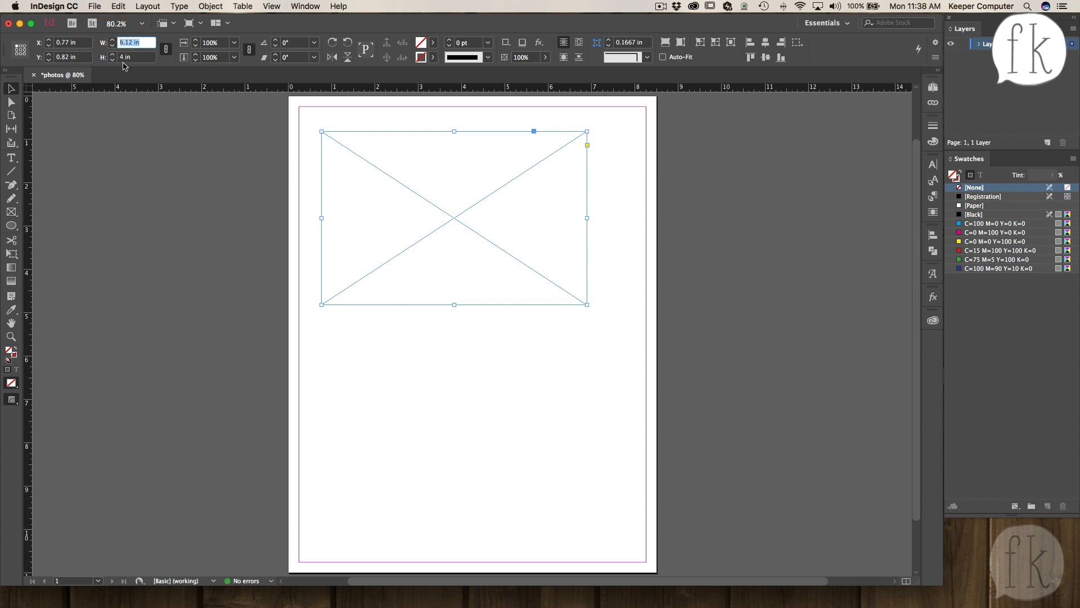
type("6")
key("Tab")
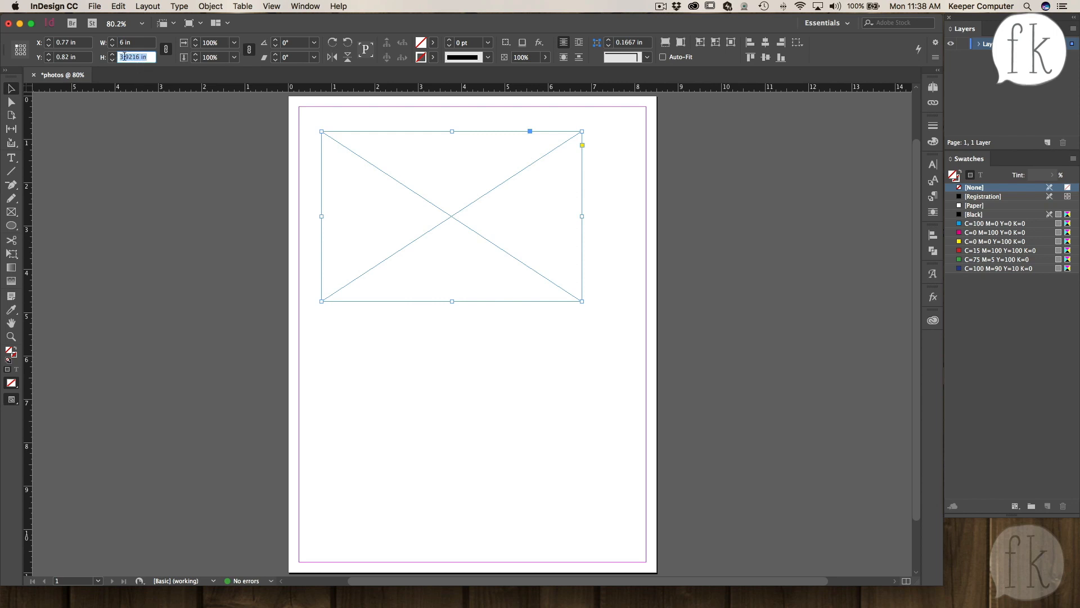
- Unlink the width and height proportions and set the frame's height to 4 in
left_click(165, 51)
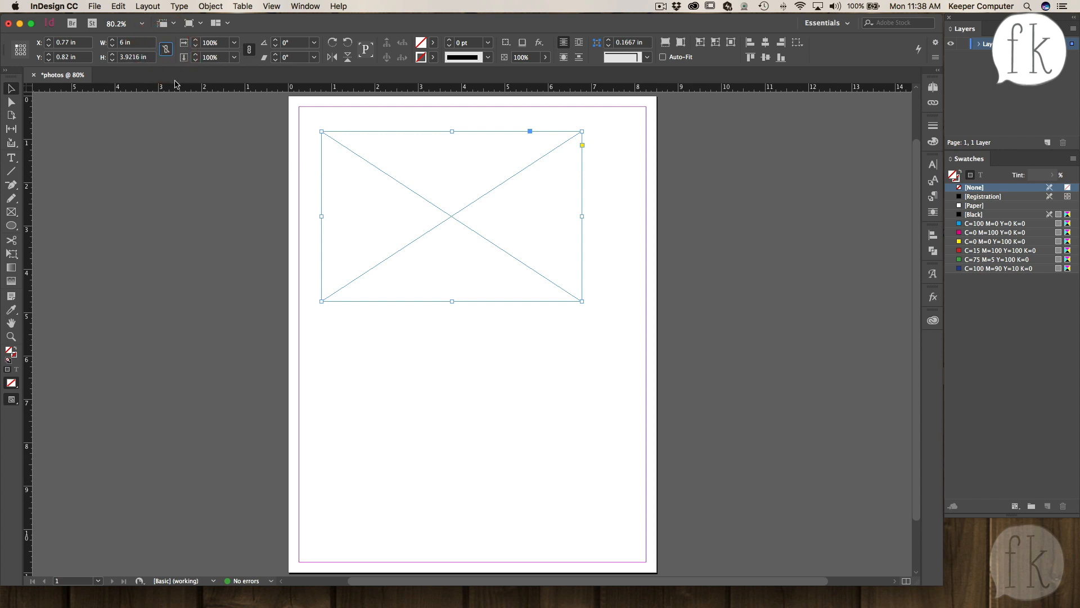
left_click(120, 58)
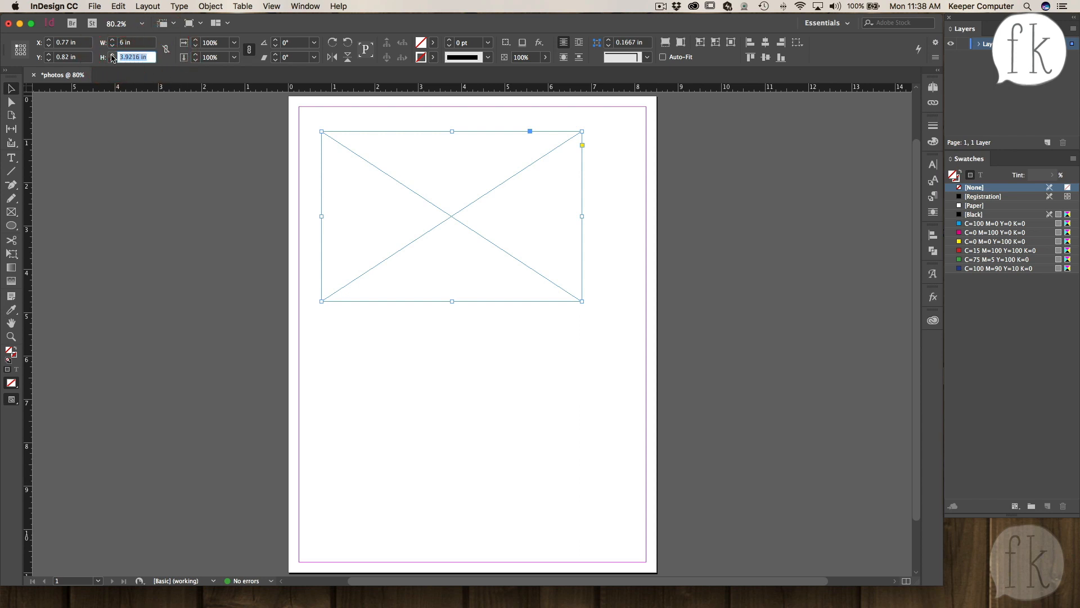
type("4")
key("Return")
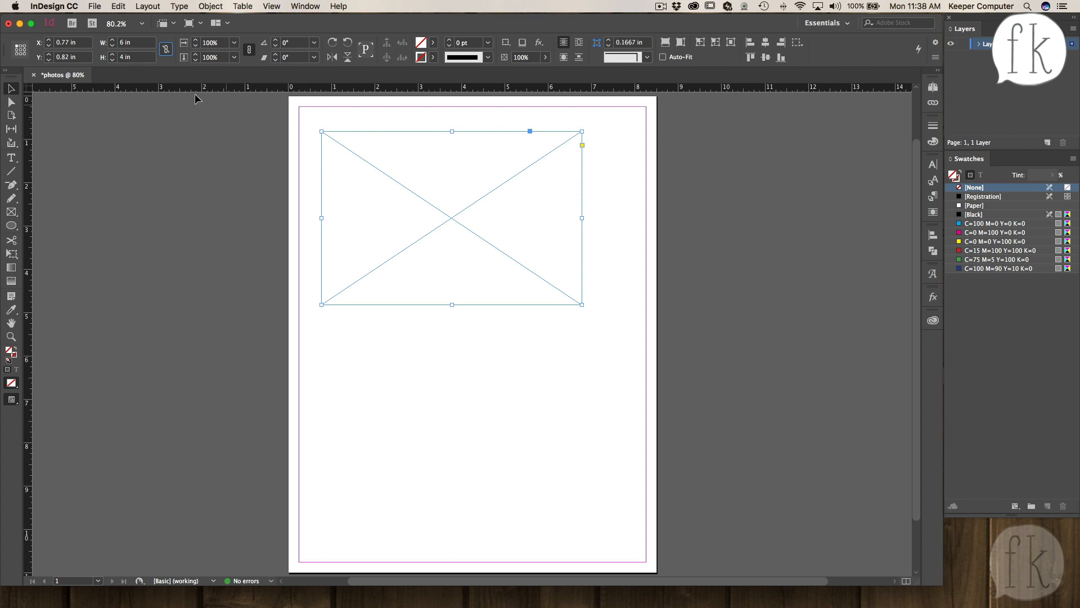
- Move the frame to the middle of the page, about 1 in from the left and 3 in down
left_click_drag(366, 159, 353, 141)
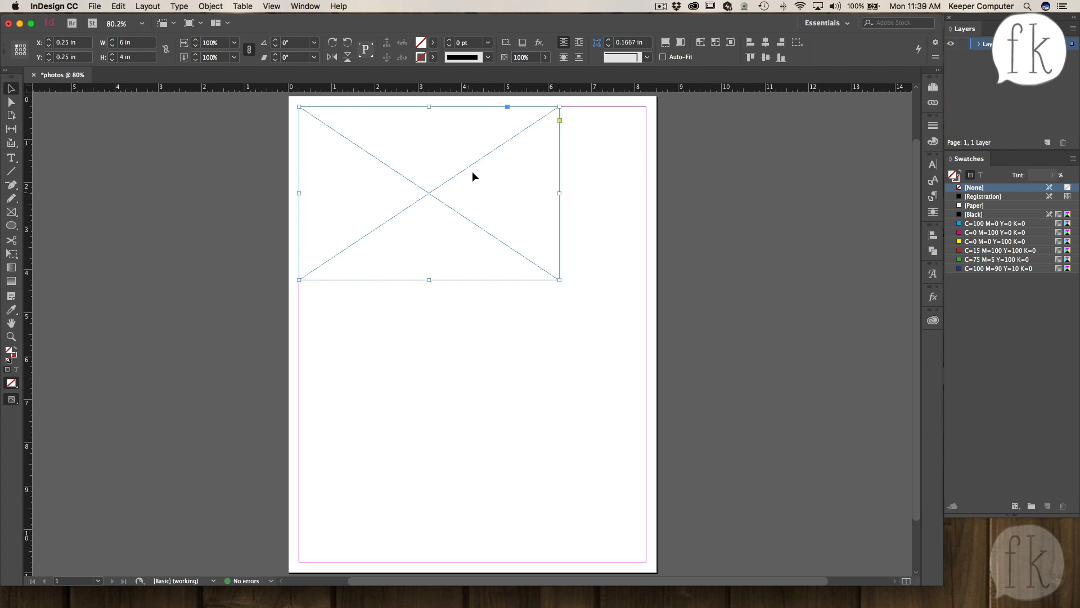
left_click_drag(432, 195, 464, 315)
left_click(478, 200)
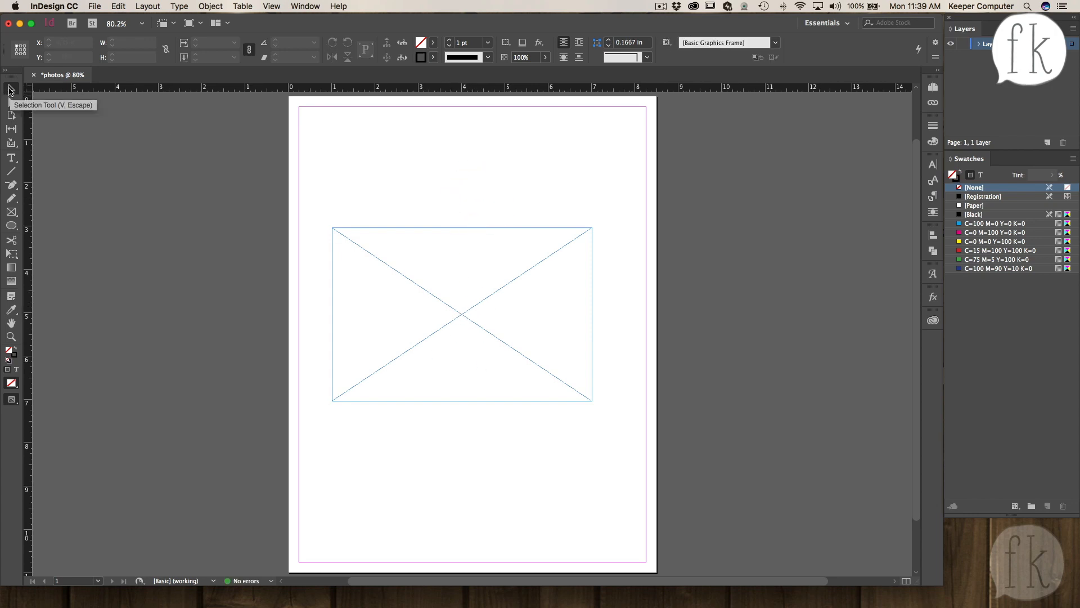
scroll(460, 313, "left", 1)
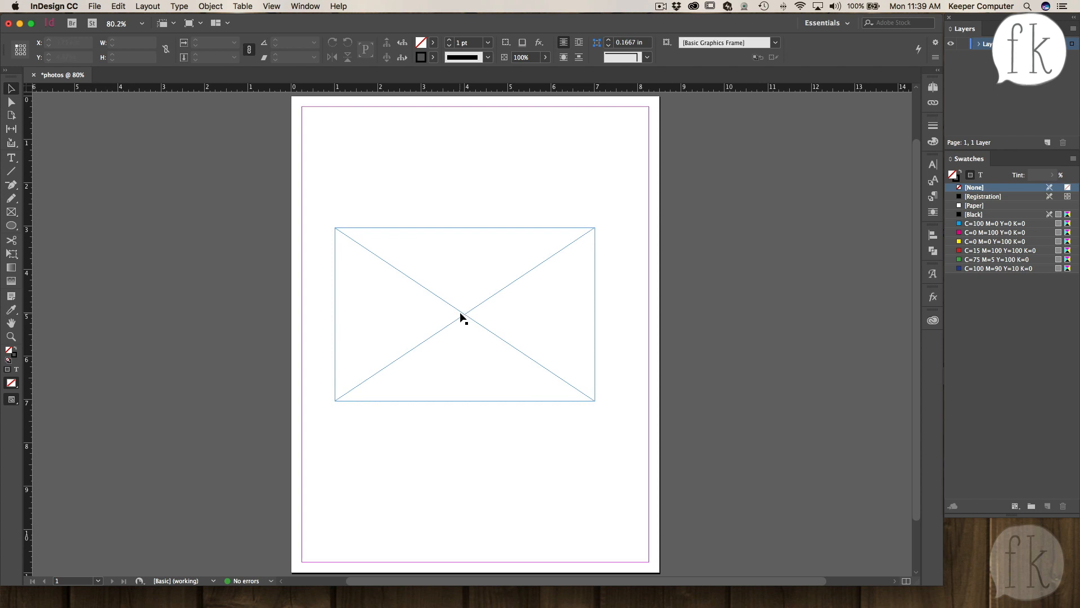
left_click(460, 314)
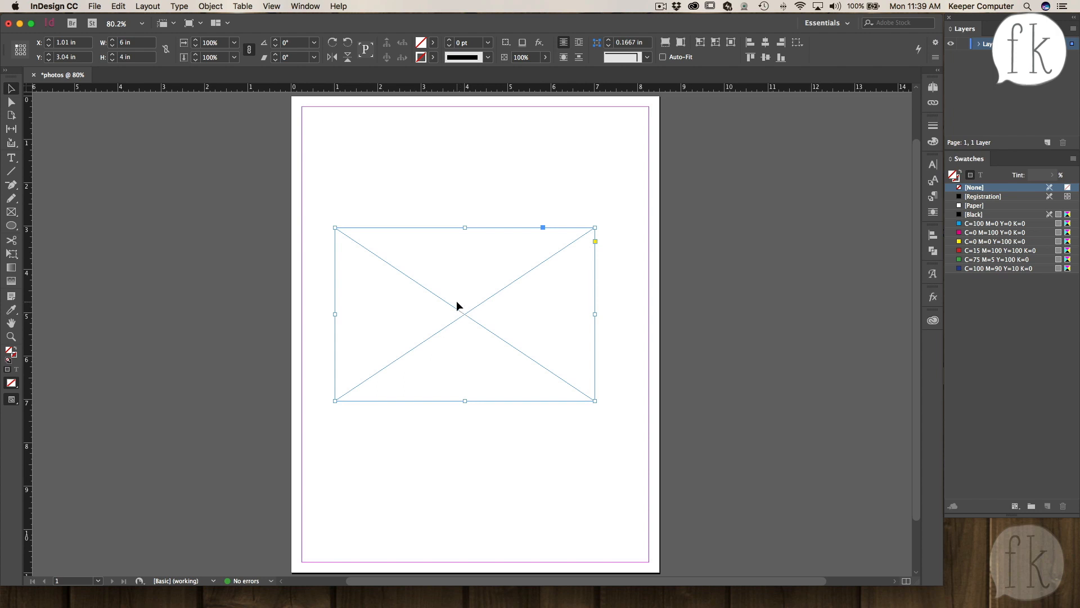
- Place the image 4th.jpg into the selected frame
left_click(98, 10)
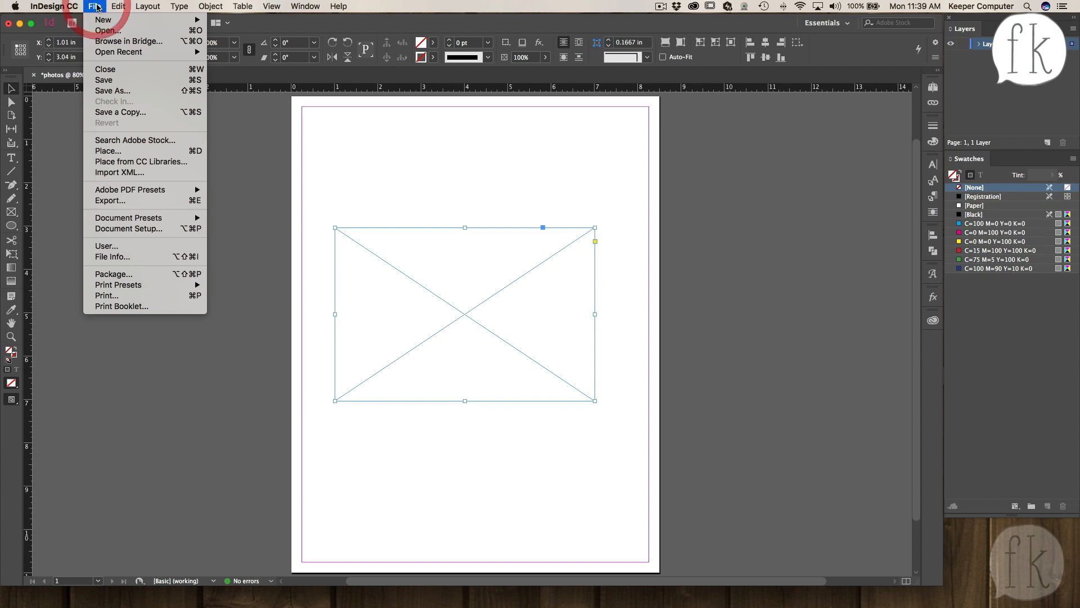
left_click(173, 155)
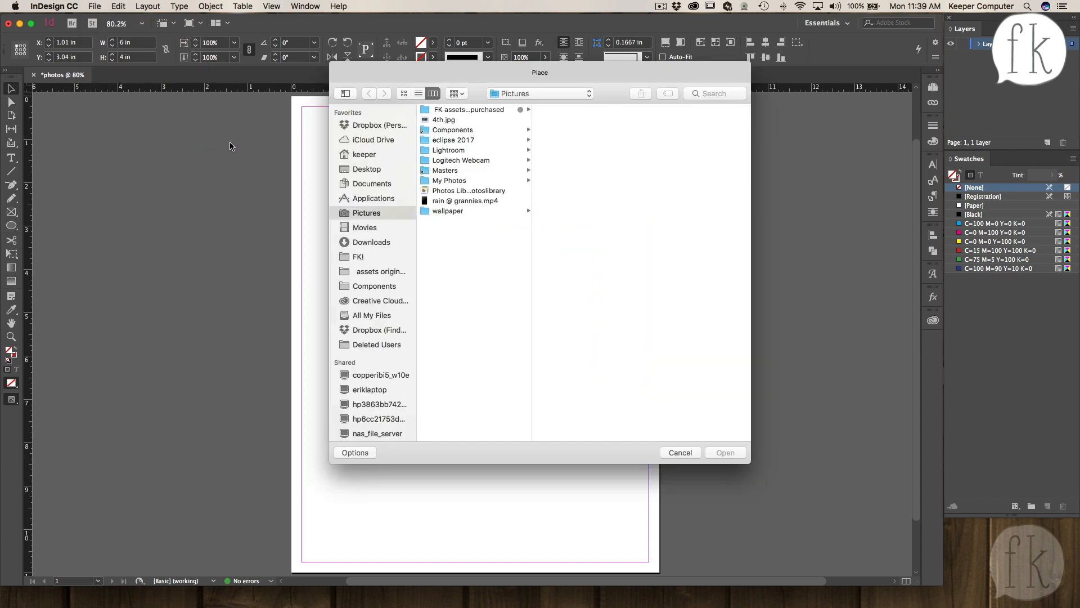
left_click(443, 120)
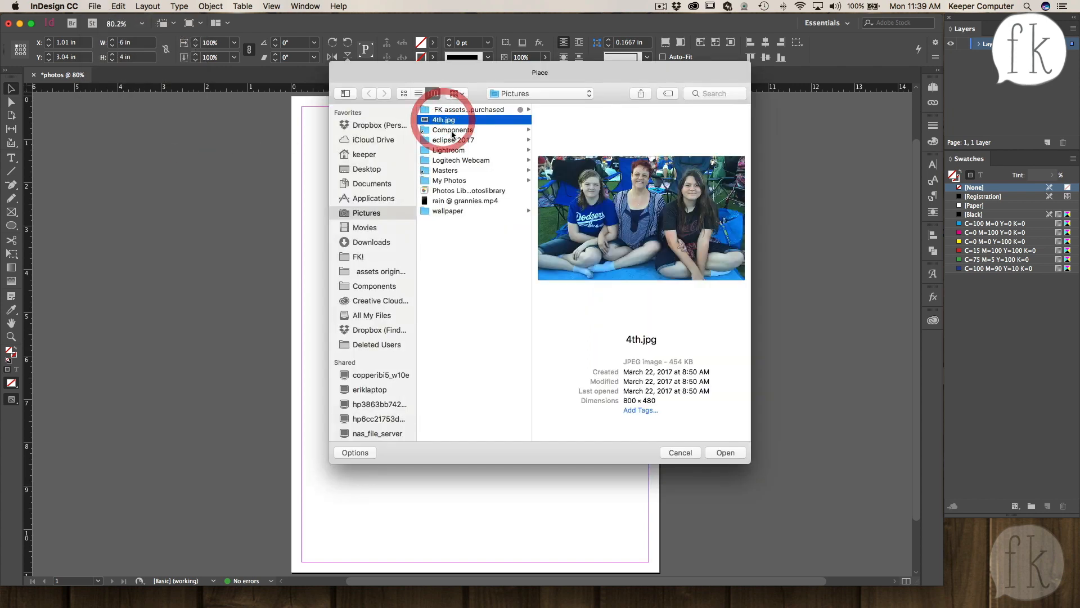
left_click(724, 451)
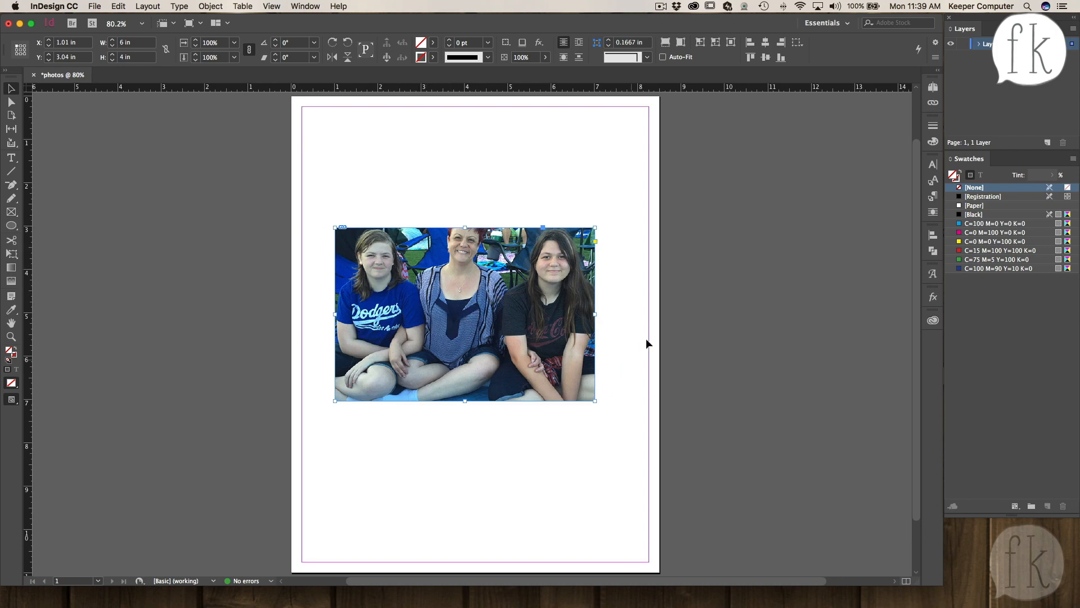
- Shift the photo inside its frame so the image's top aligns with the frame's top
left_click(463, 316)
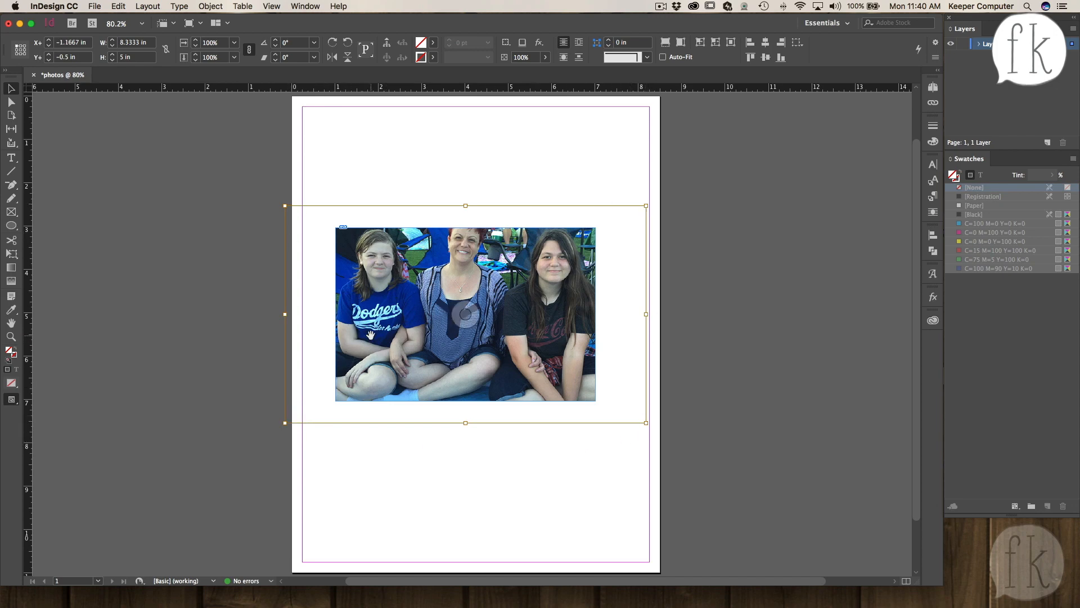
left_click_drag(467, 314, 468, 329)
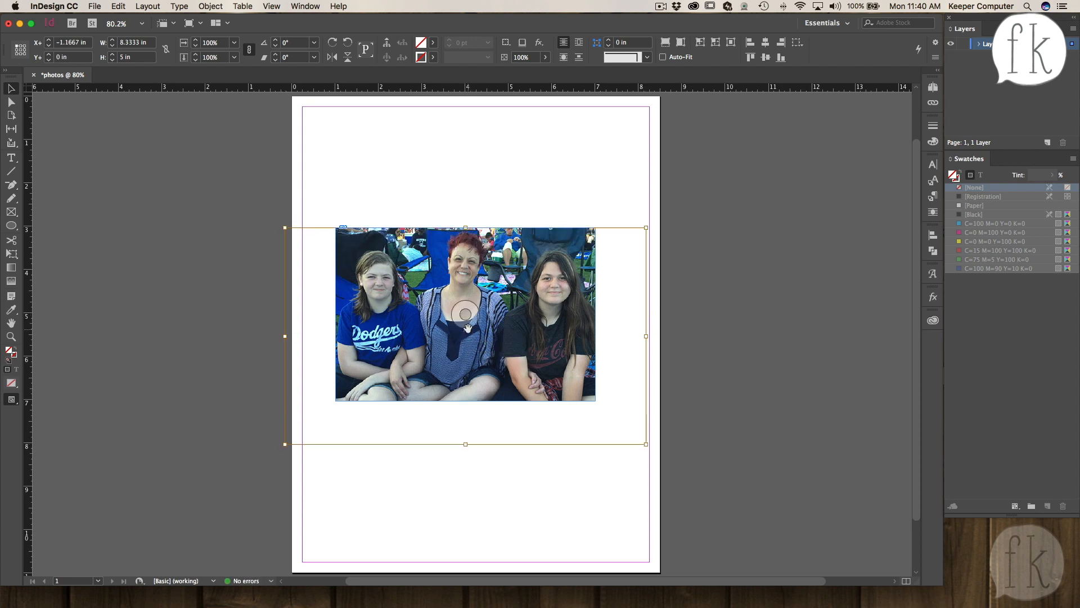
left_click_drag(392, 322, 514, 227)
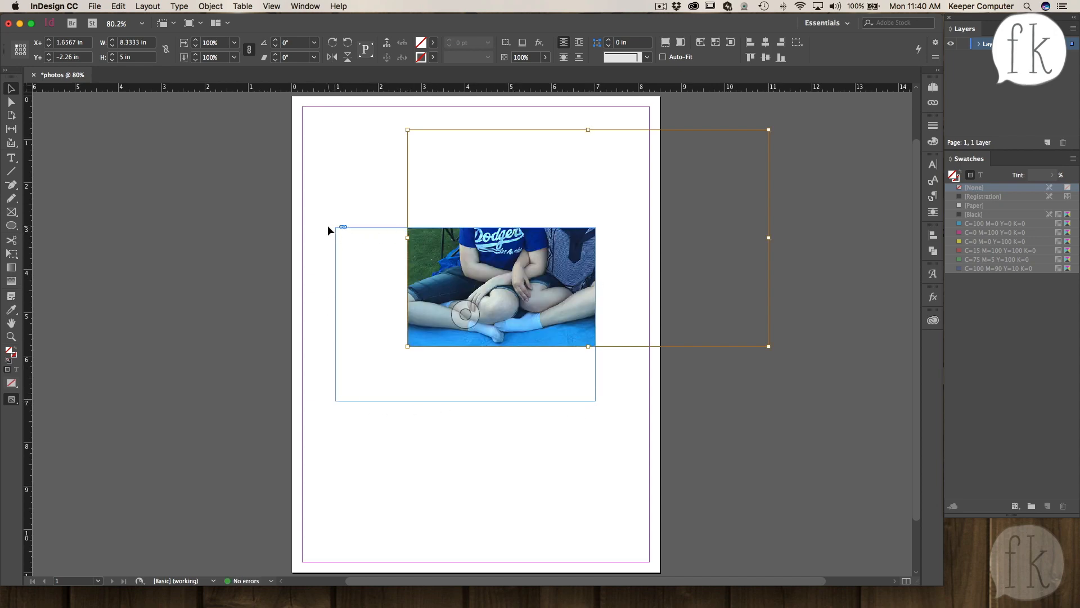
left_click_drag(531, 260, 431, 342)
mouse_move(523, 290)
left_mouse_down()
mouse_move(498, 307)
mouse_move(518, 286)
left_mouse_up()
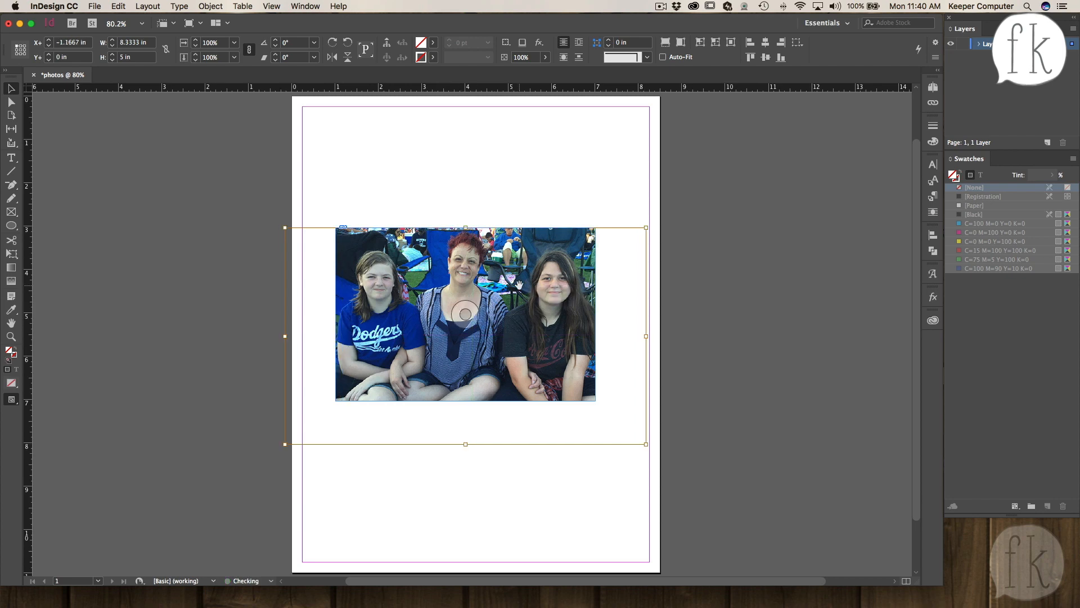
left_click(516, 192)
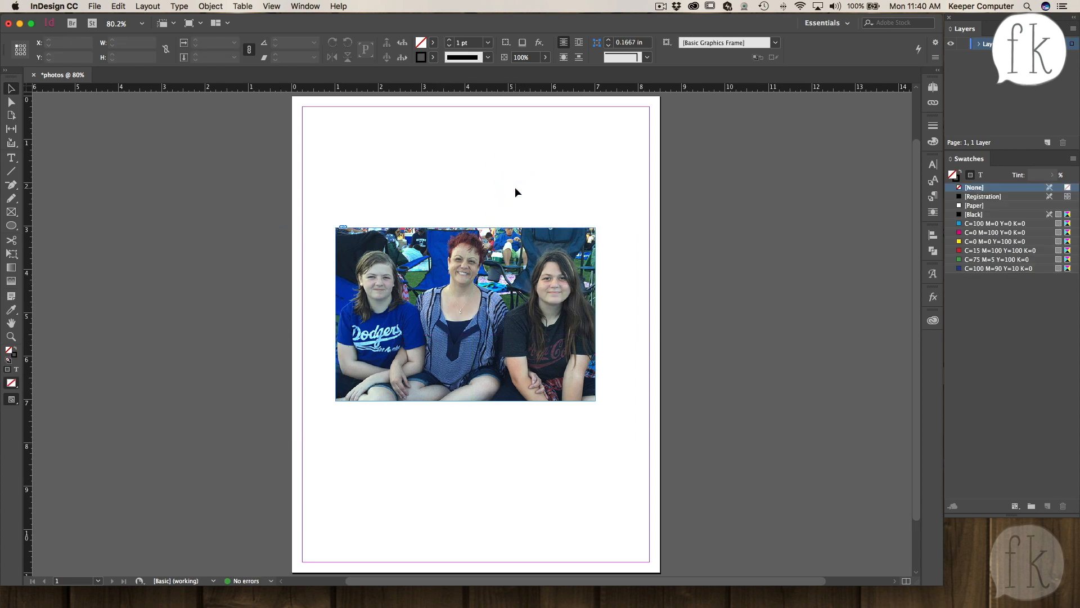
- Move the photo frame up to the page's top-left margin corner
left_click(402, 297)
left_click_drag(402, 296, 381, 216)
left_click(493, 360)
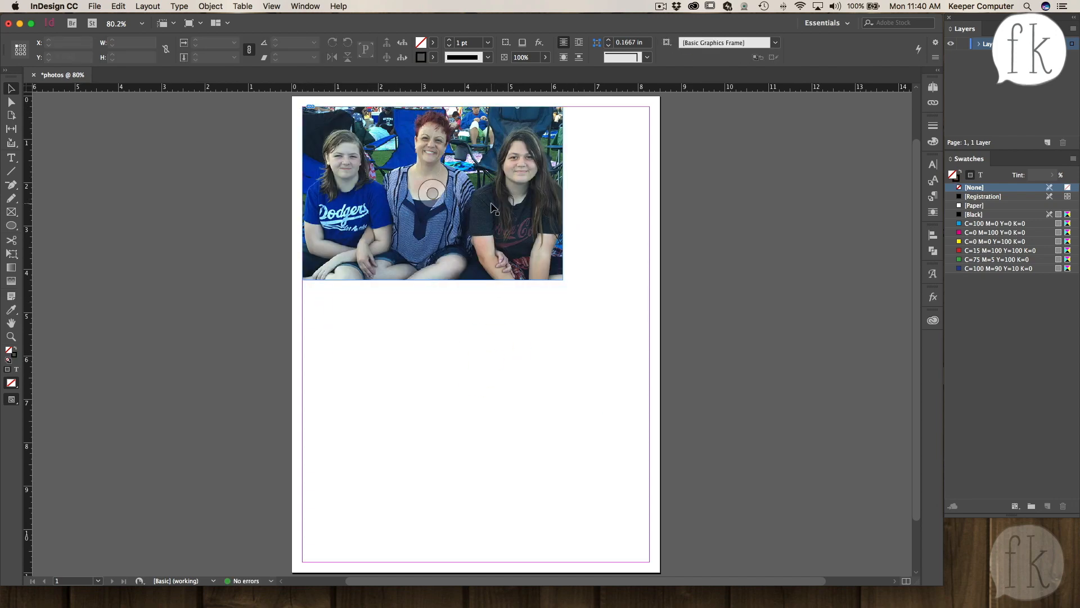
- Drag the photo downward inside its frame and undo that move
left_click(433, 193)
left_click(436, 401)
left_click_drag(433, 193, 441, 290)
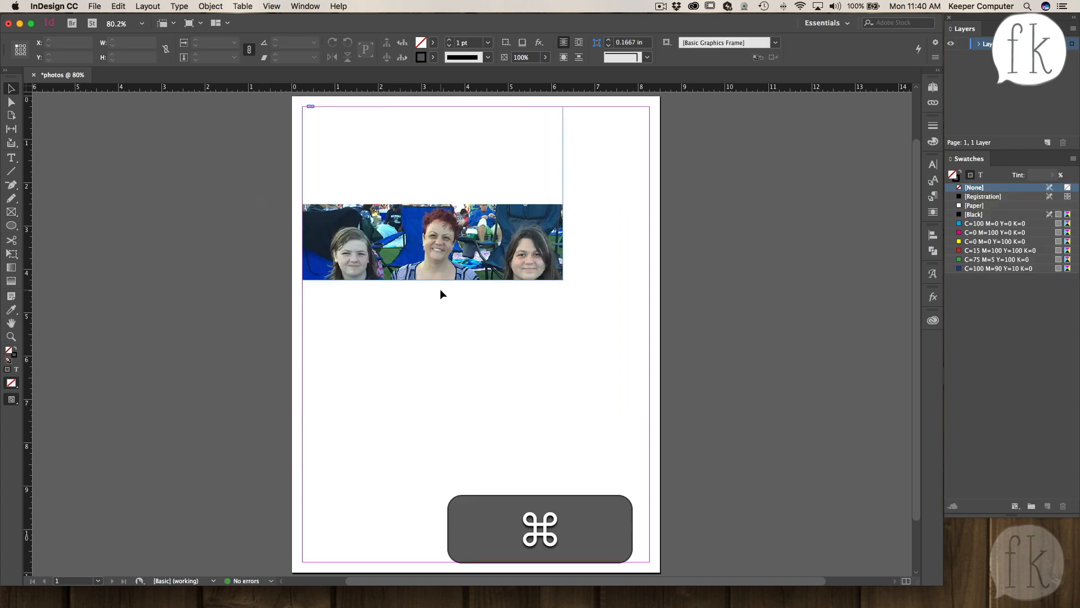
key("super+z")
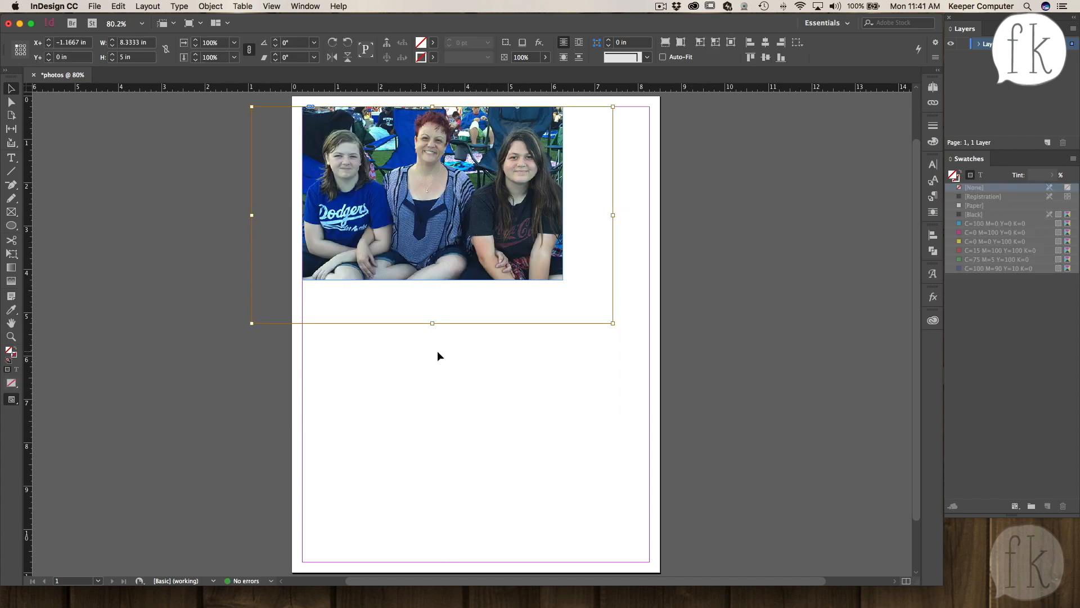
- Select the photo frame and copy it
left_click(413, 387)
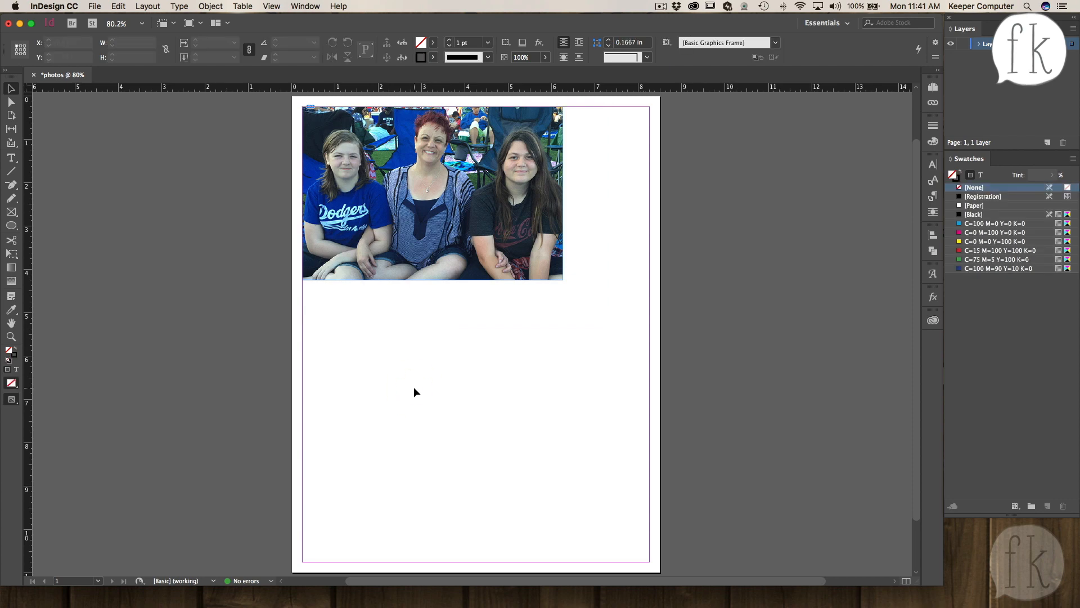
mouse_move(498, 219)
left_mouse_down()
mouse_move(519, 250)
mouse_move(590, 279)
mouse_move(570, 286)
mouse_move(498, 228)
left_mouse_up()
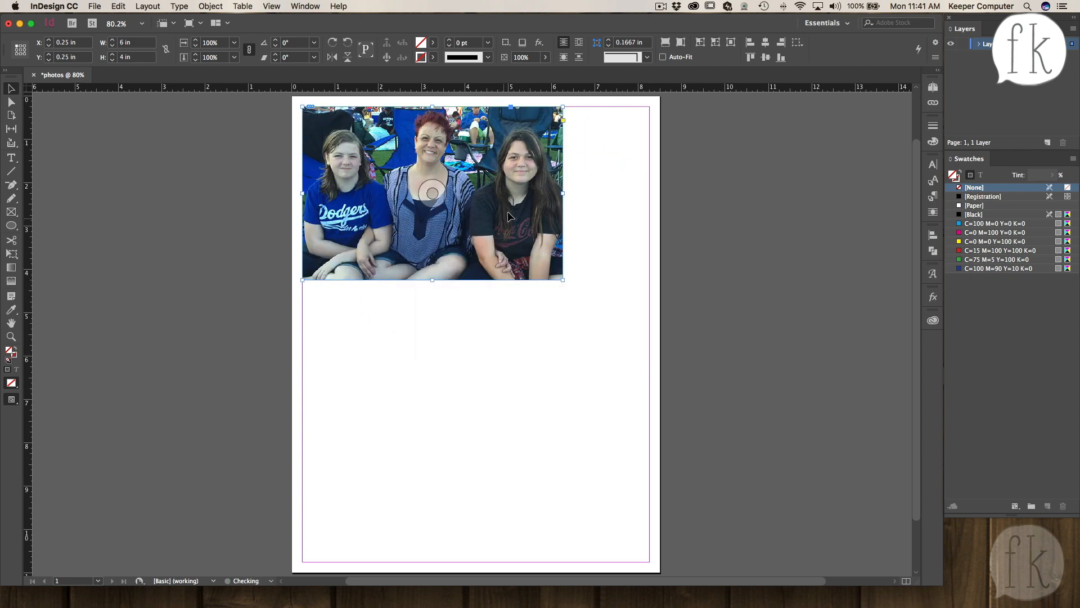
double_click(522, 231)
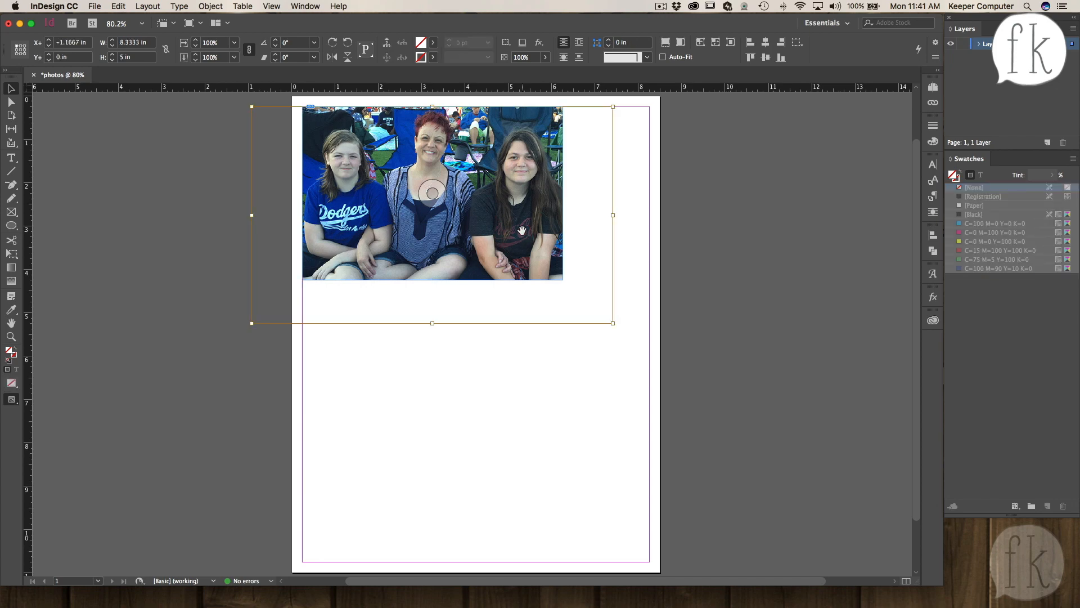
left_click(477, 360)
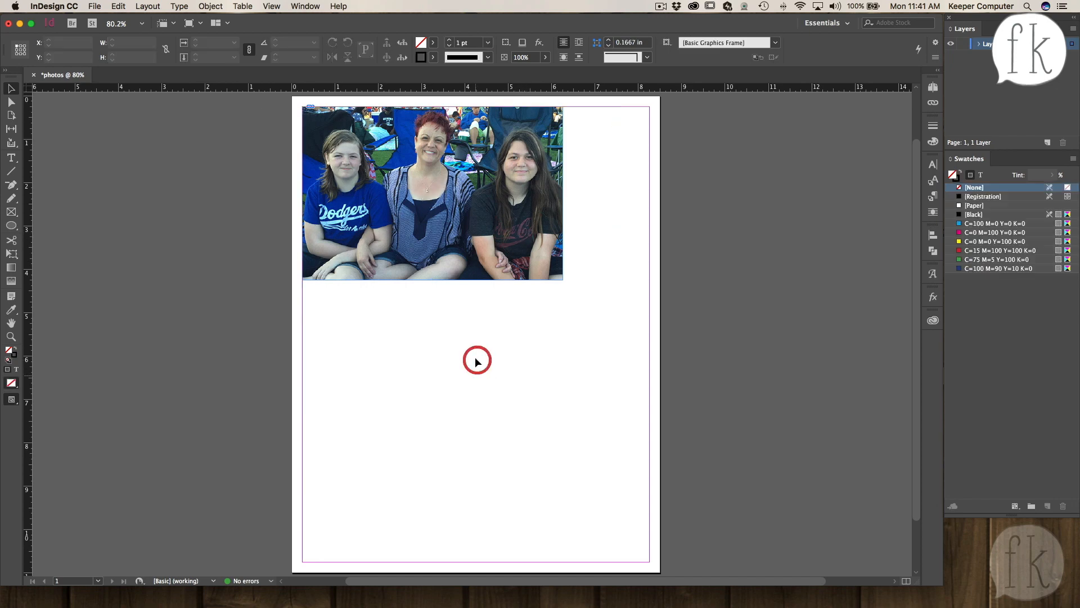
left_click(513, 247)
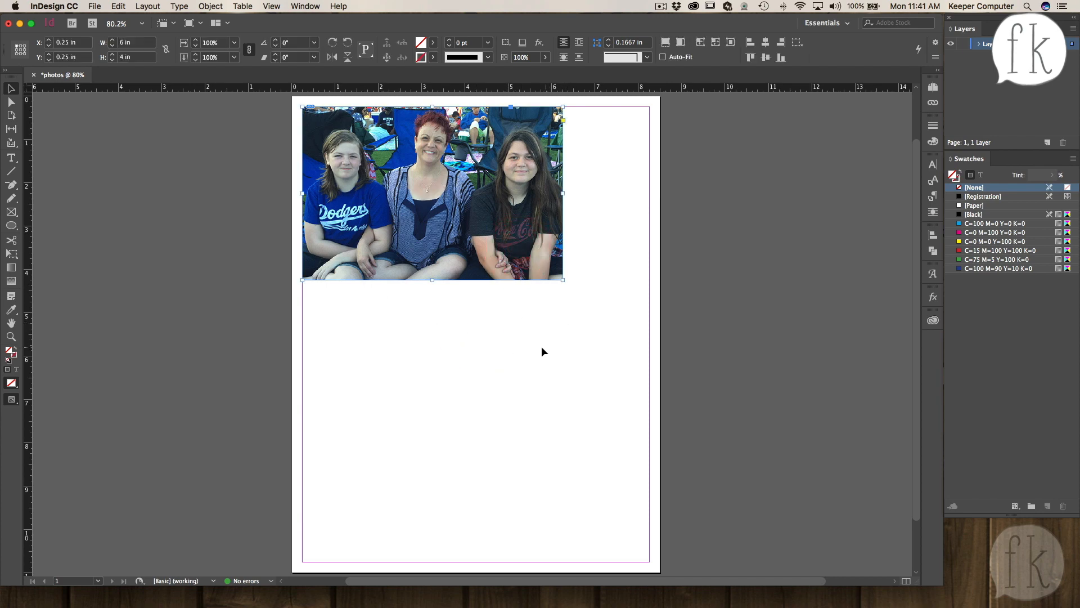
key("super+c")
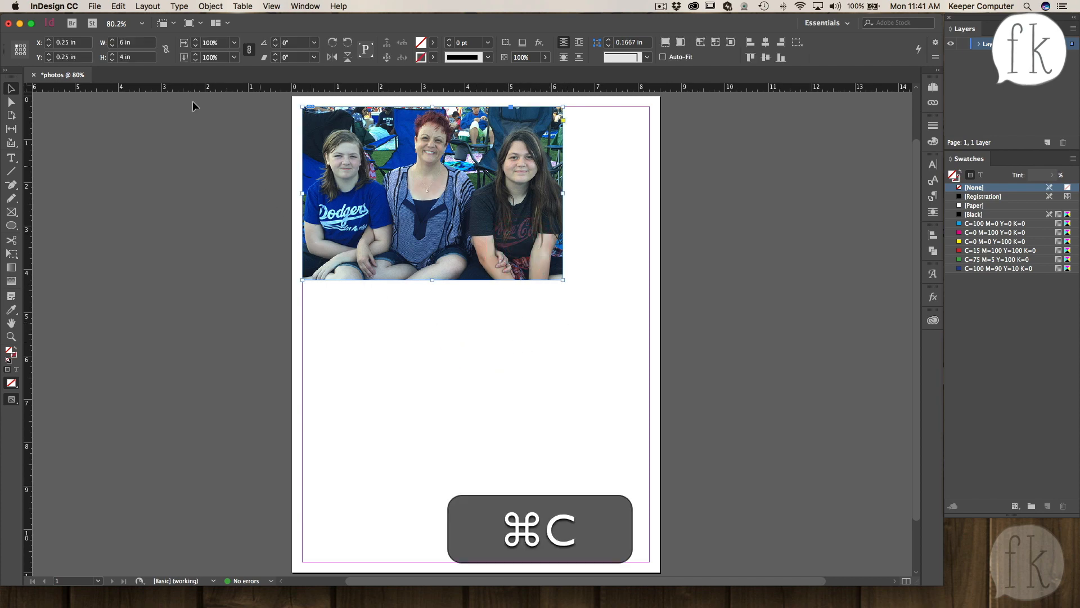
- Paste a copy of the photo frame and position it below the first, 4.5 in from the top
left_click(118, 6)
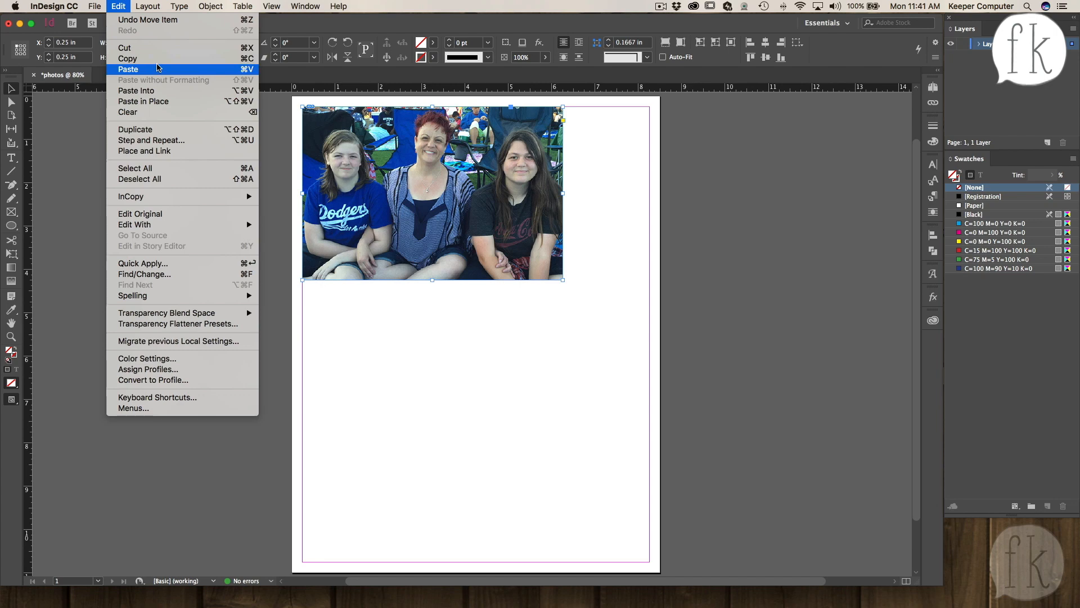
left_click(424, 357)
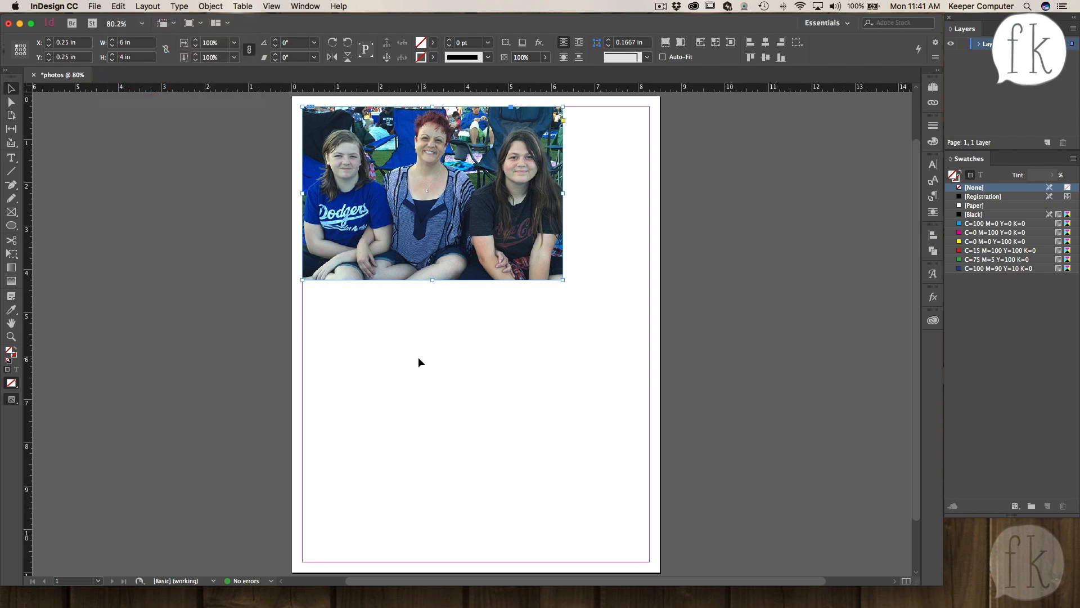
key("cmd+v")
left_click_drag(516, 286, 476, 329)
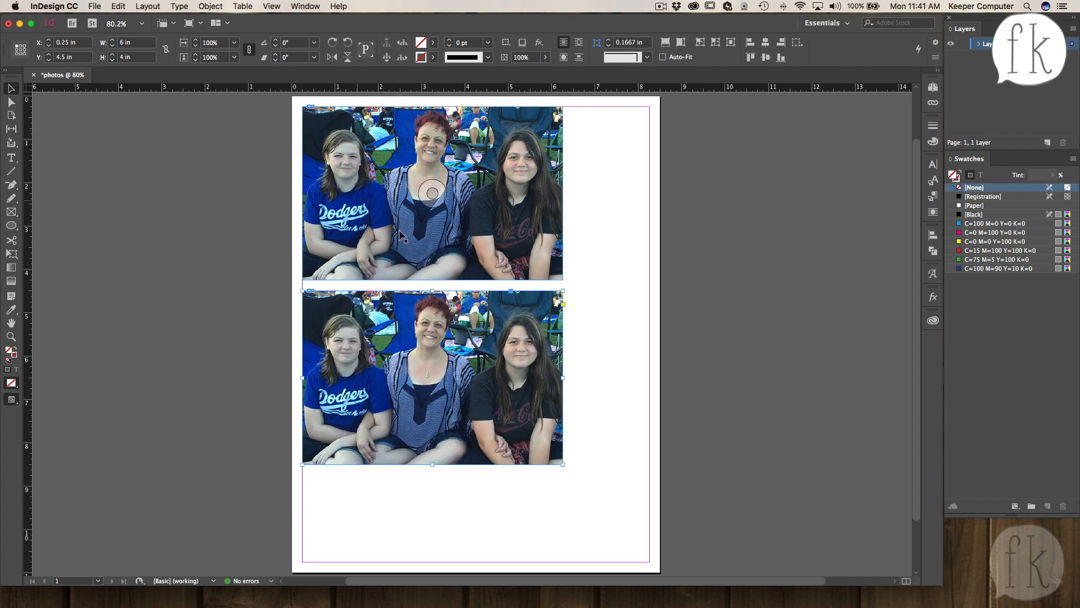
- Scale the lower frame's photo horizontally to 50%
left_click(433, 192)
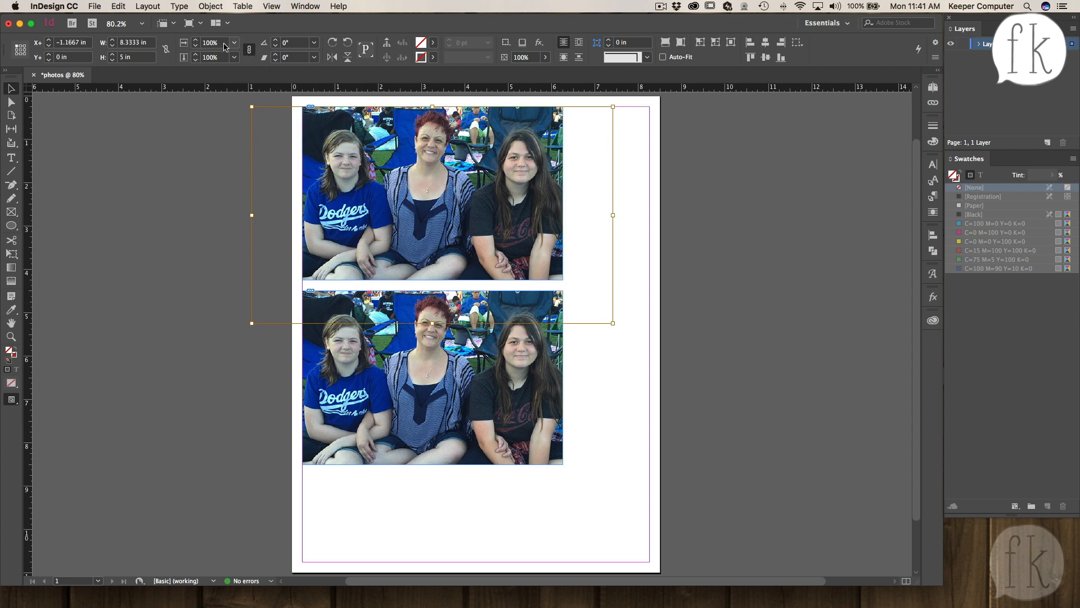
left_click(229, 132)
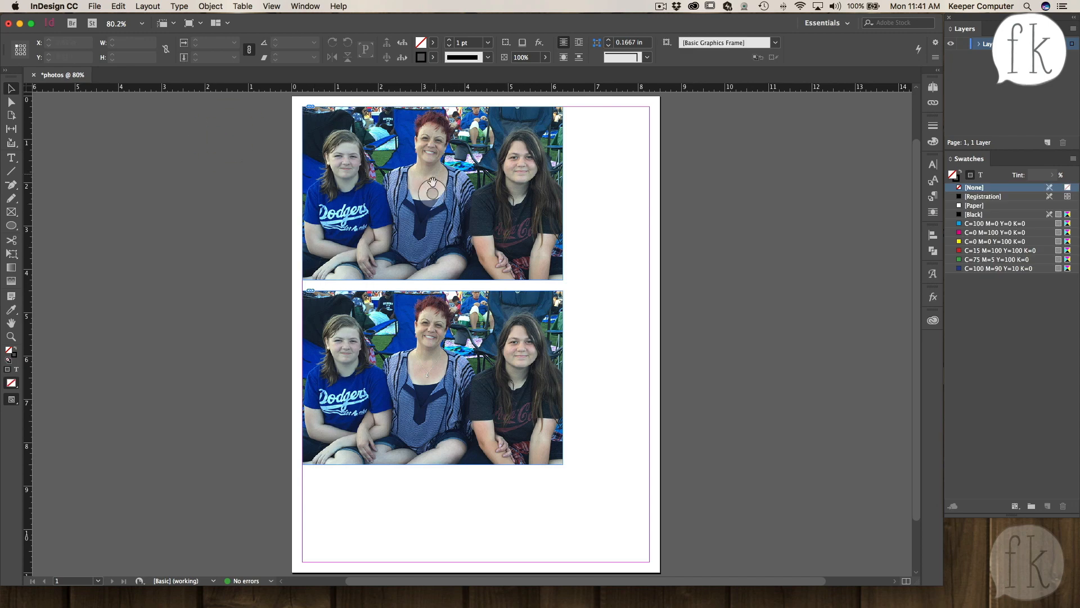
scroll(428, 371, "down", 3)
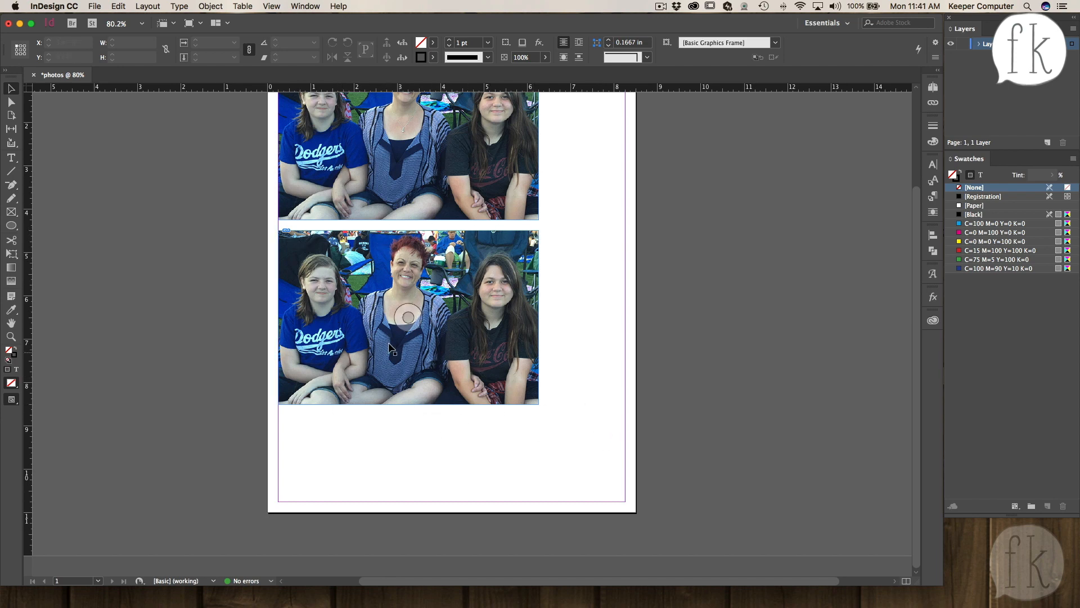
left_click(409, 317)
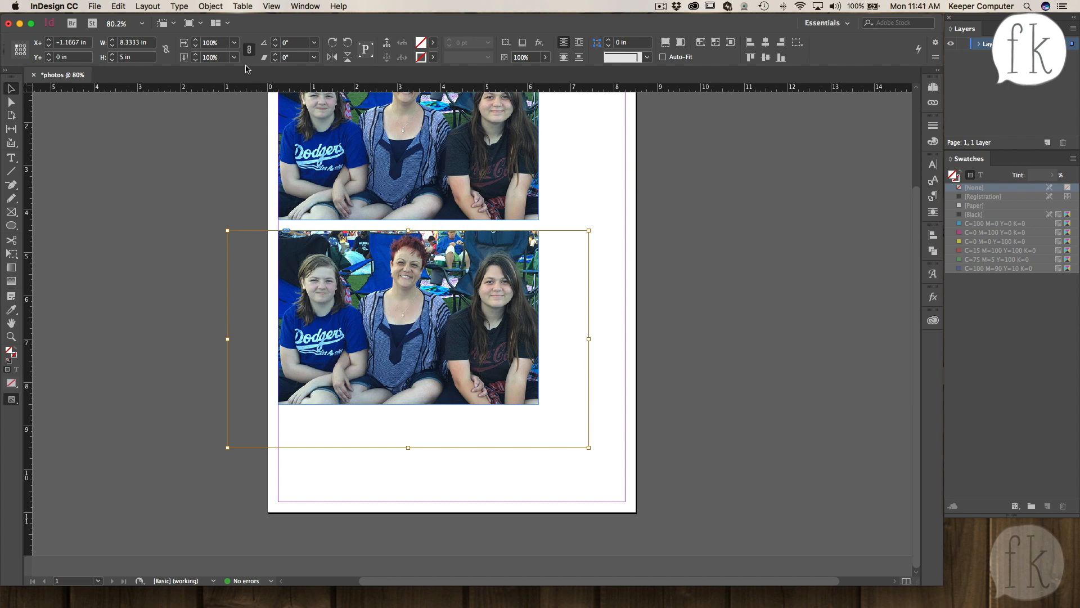
left_click(223, 43)
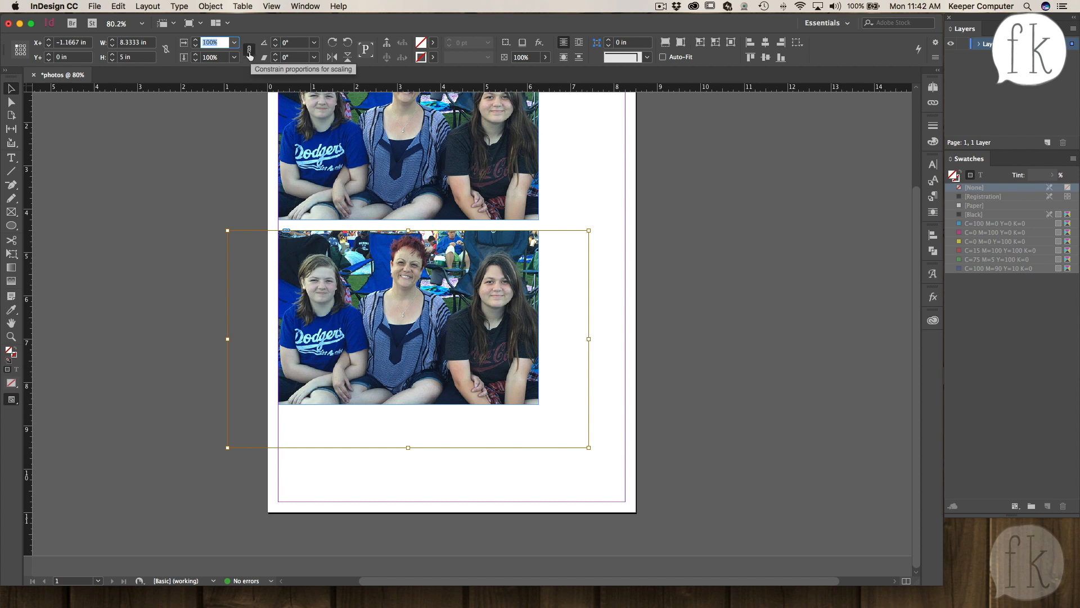
left_click(250, 52)
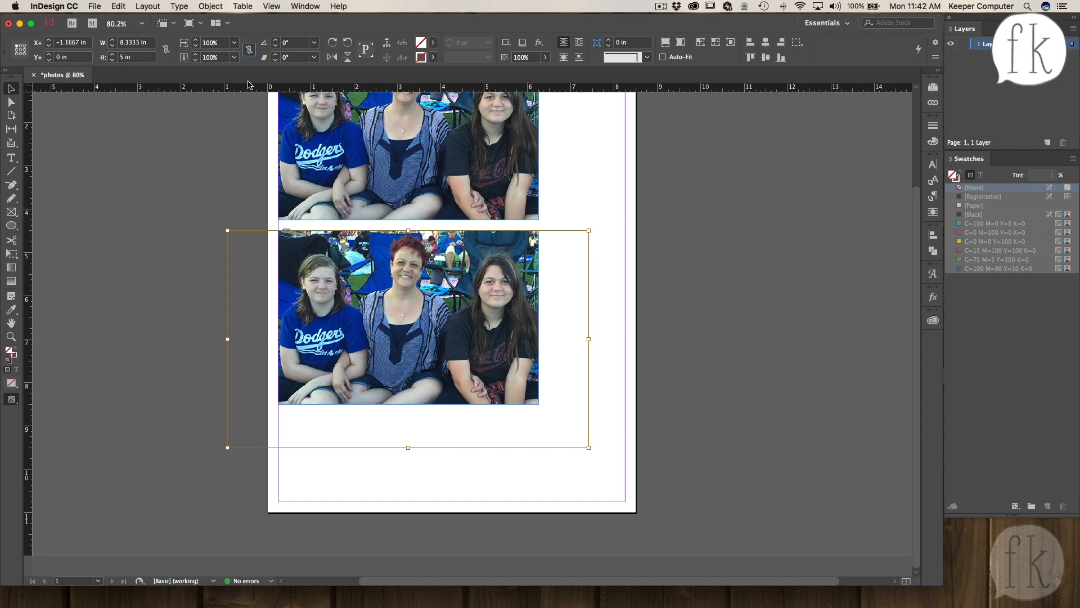
left_click_drag(220, 46, 195, 44)
type("5")
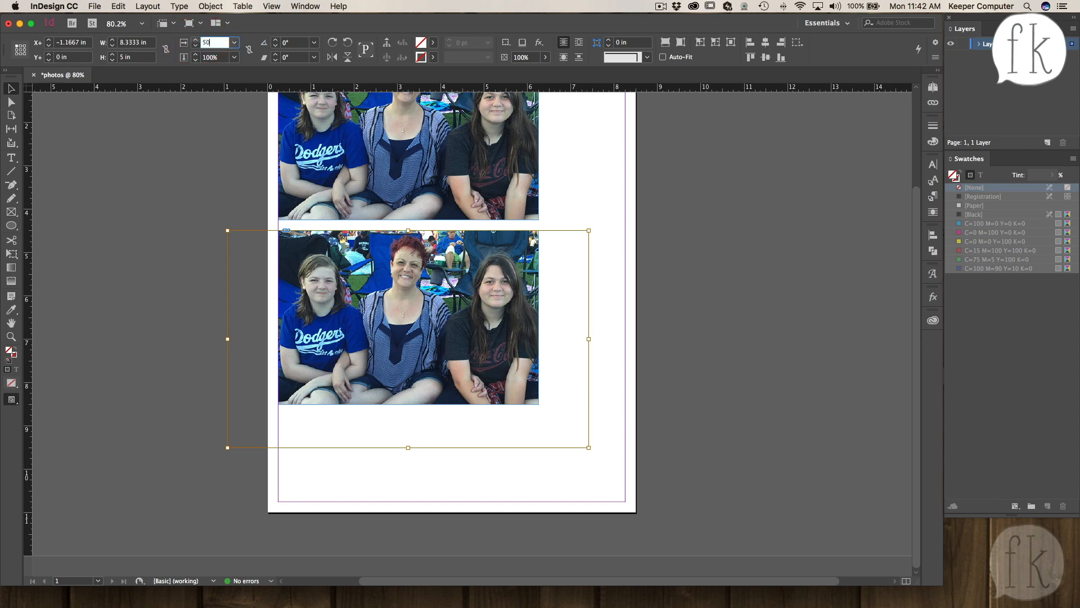
type("0")
key("Tab")
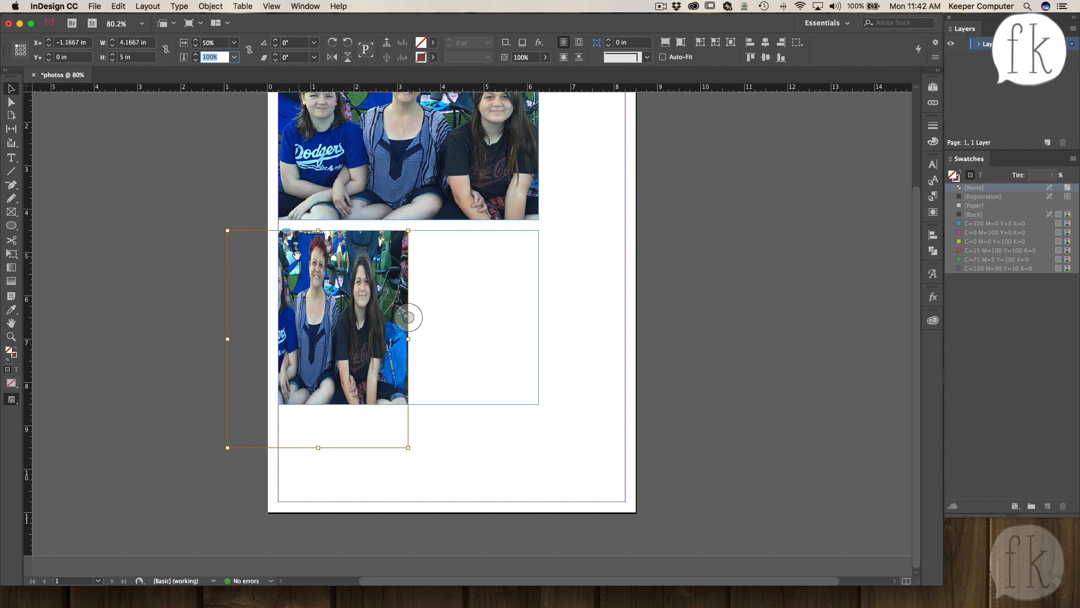
- Shift the lower photo inside its frame and scale it vertically to 50%
left_click_drag(295, 254, 347, 256)
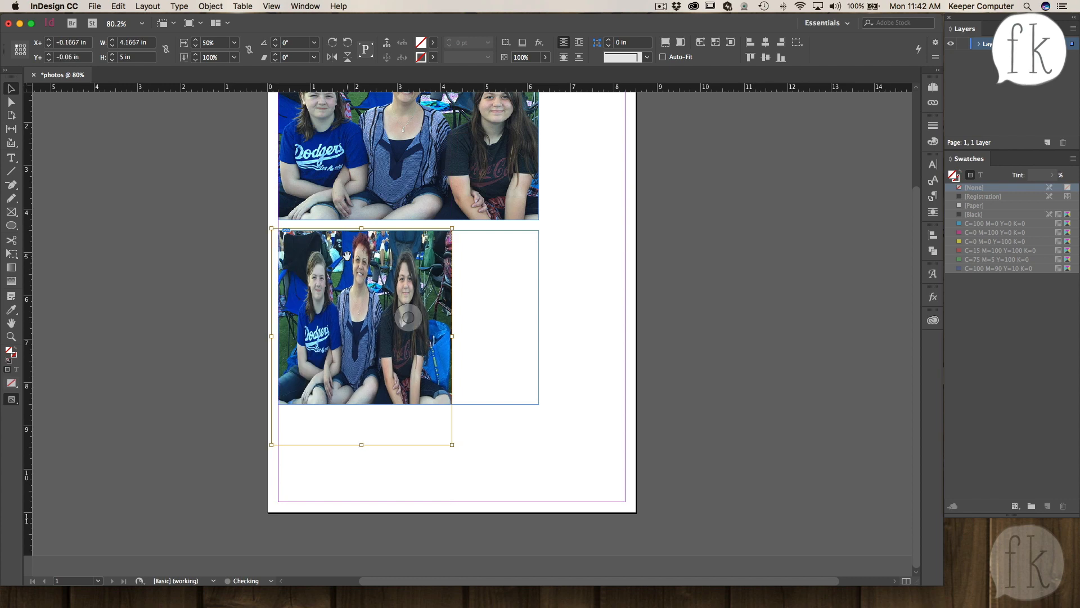
left_click(235, 254)
left_click(383, 338)
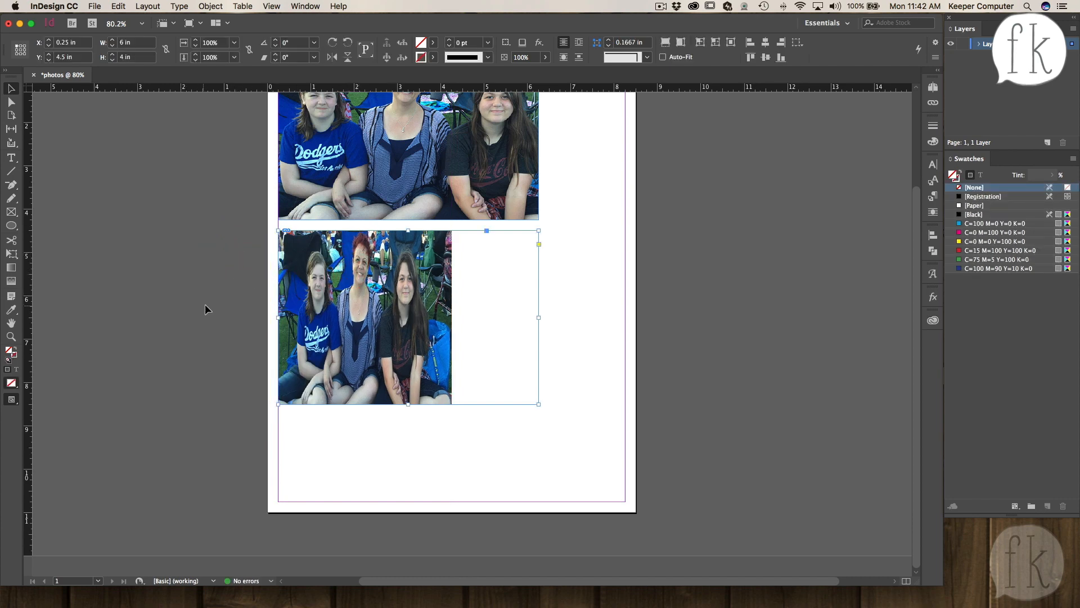
left_click(413, 312)
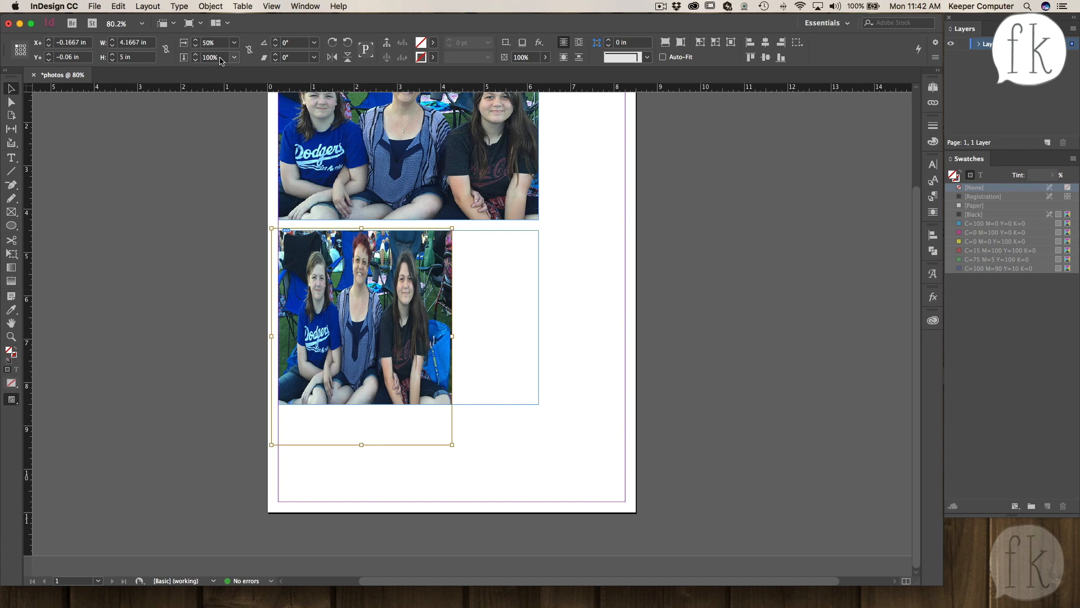
left_click(196, 58)
type("50")
key("Return")
- Reset the lower photo's horizontal and vertical scale to 100%
left_click(408, 317)
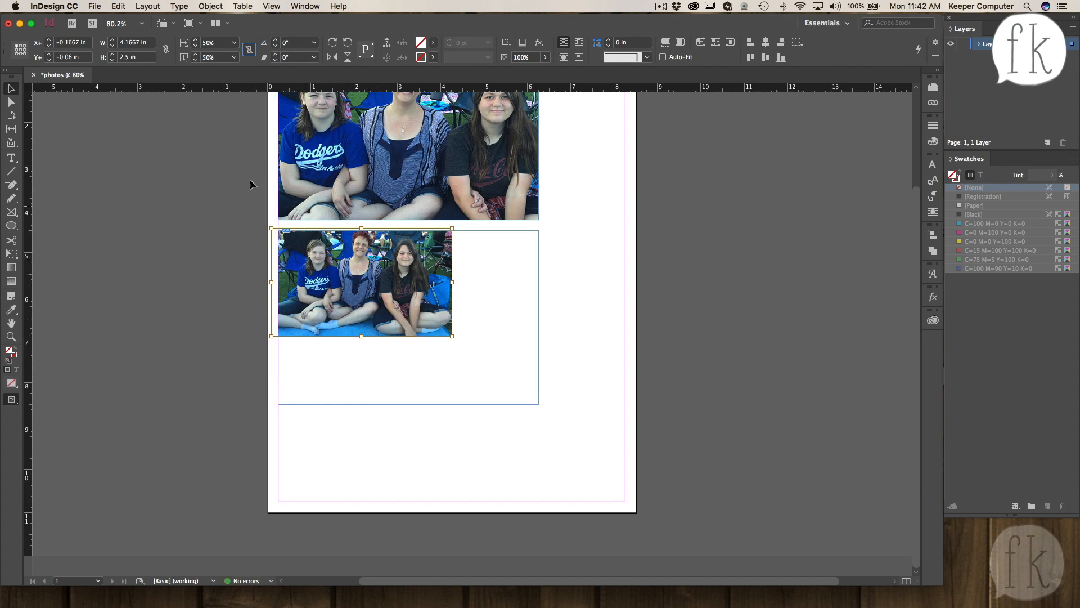
left_click(408, 316)
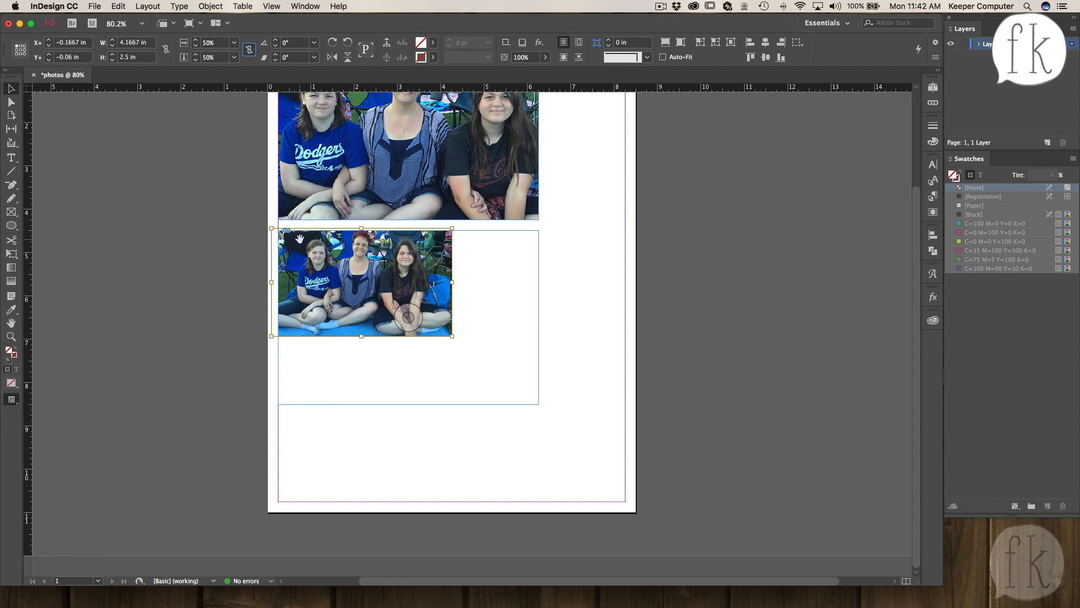
left_click(188, 44)
type("100")
key("Tab")
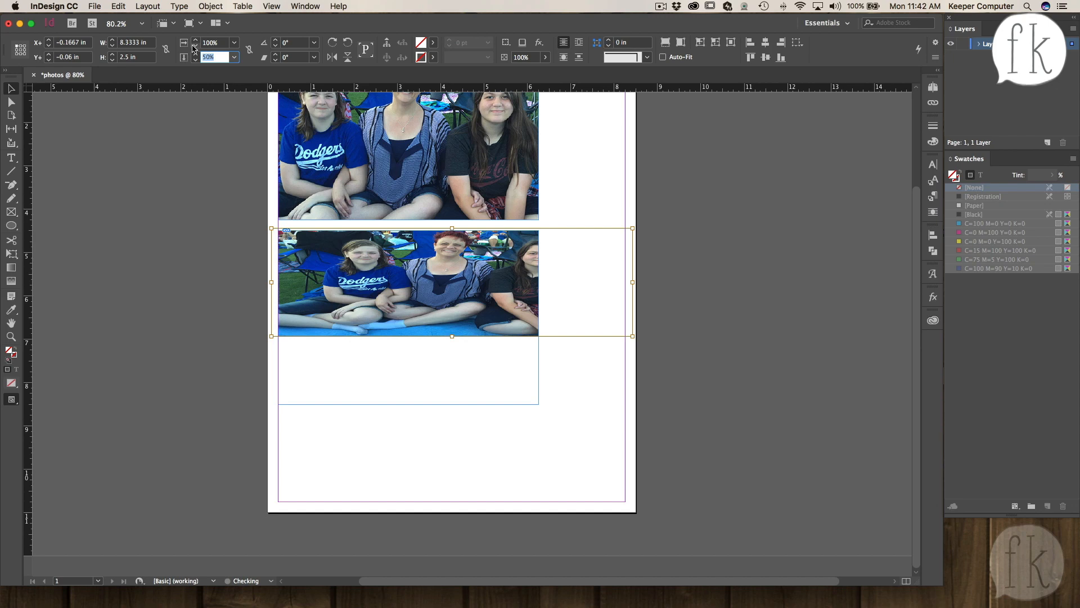
type("100")
key("Return")
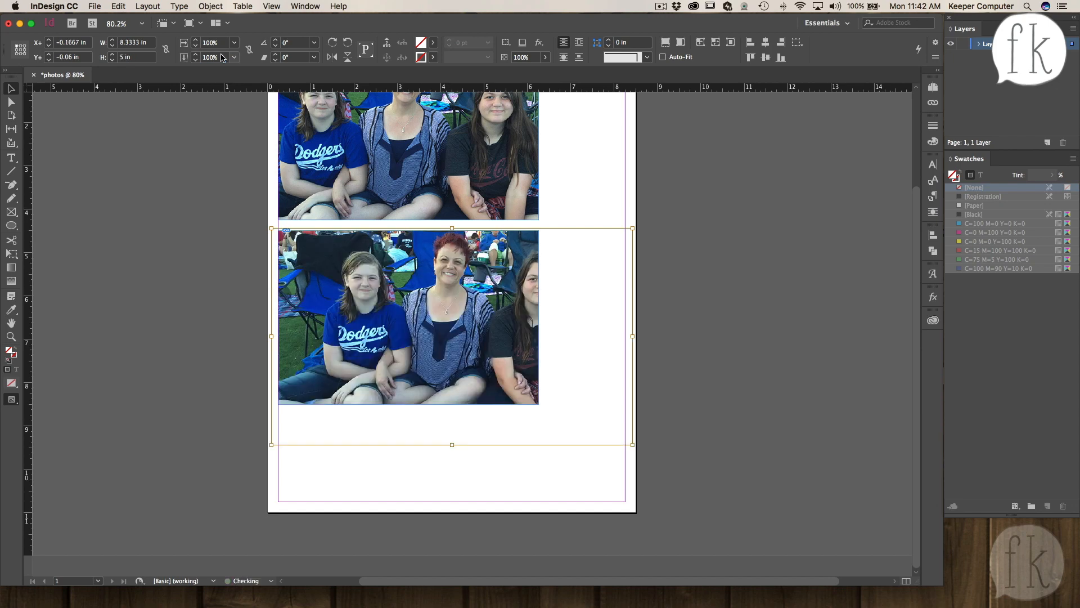
- Scale the lower photo proportionally to 80% and align it to the frame's top-left corner
left_click(249, 50)
left_click(195, 45)
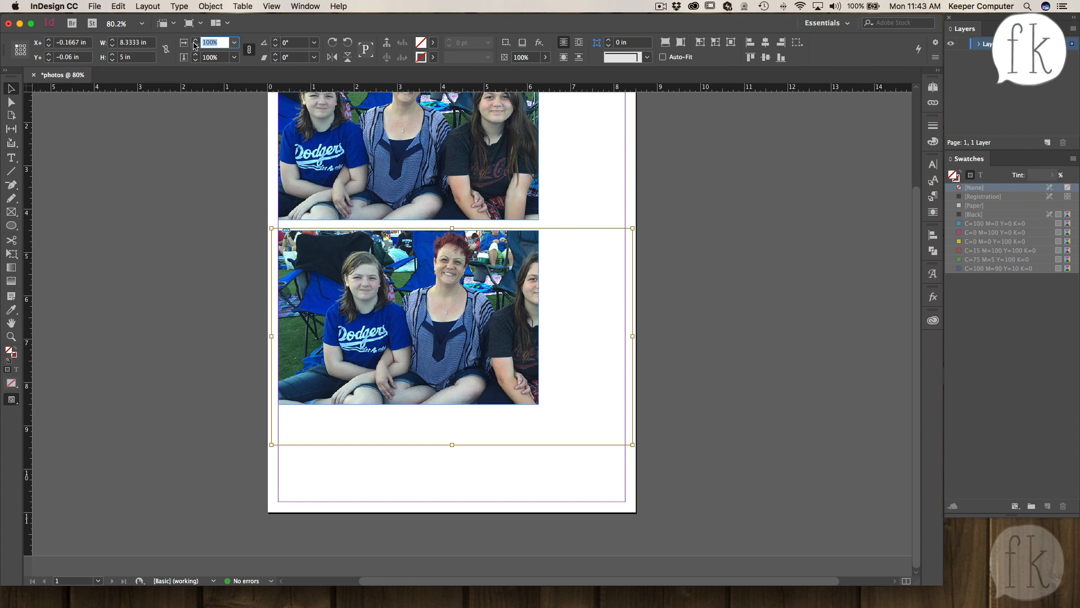
type("80")
key("Tab")
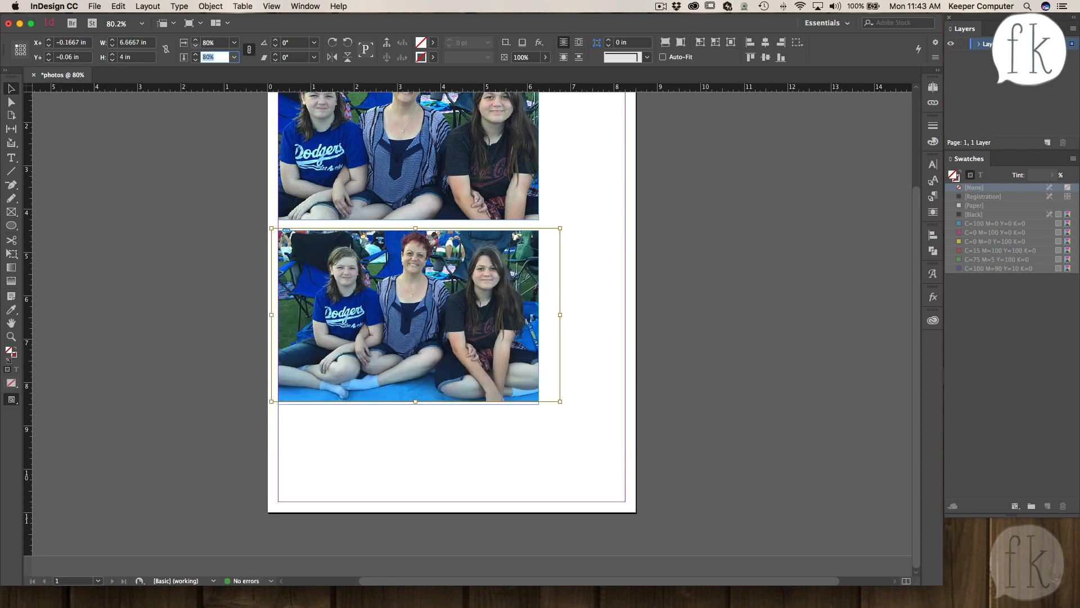
left_click_drag(429, 314, 436, 315)
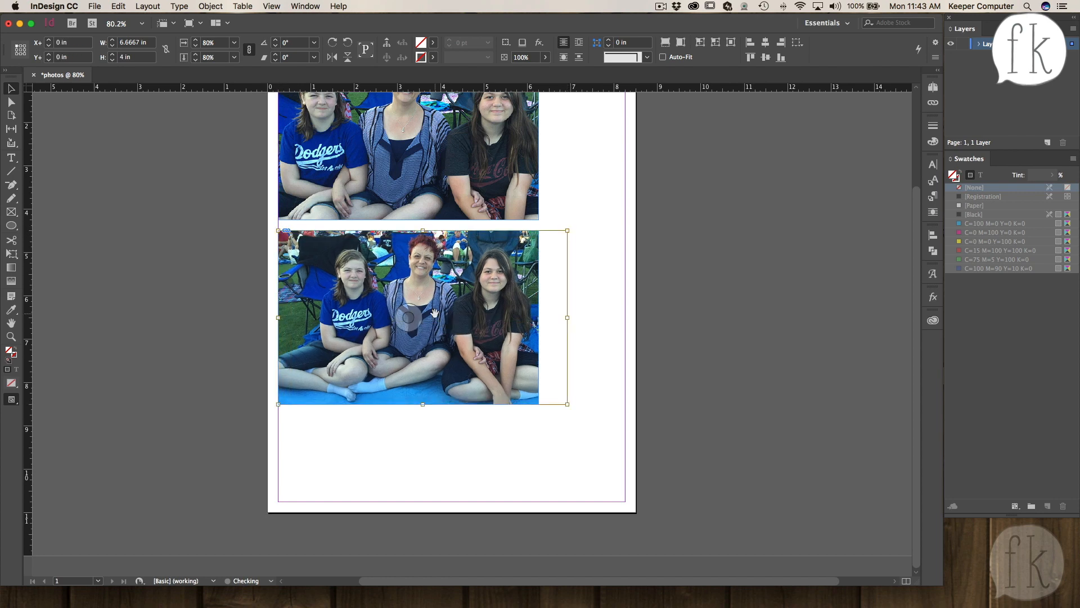
- Shift the lower photo left inside its frame to about -0.33 in
left_click(589, 303)
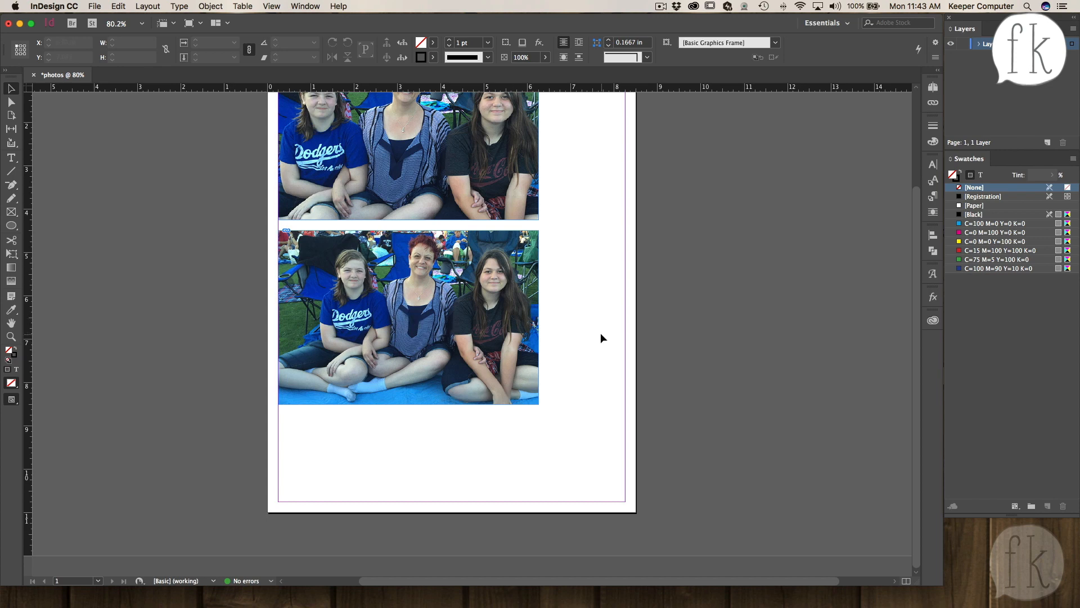
scroll(600, 333, "up", 3)
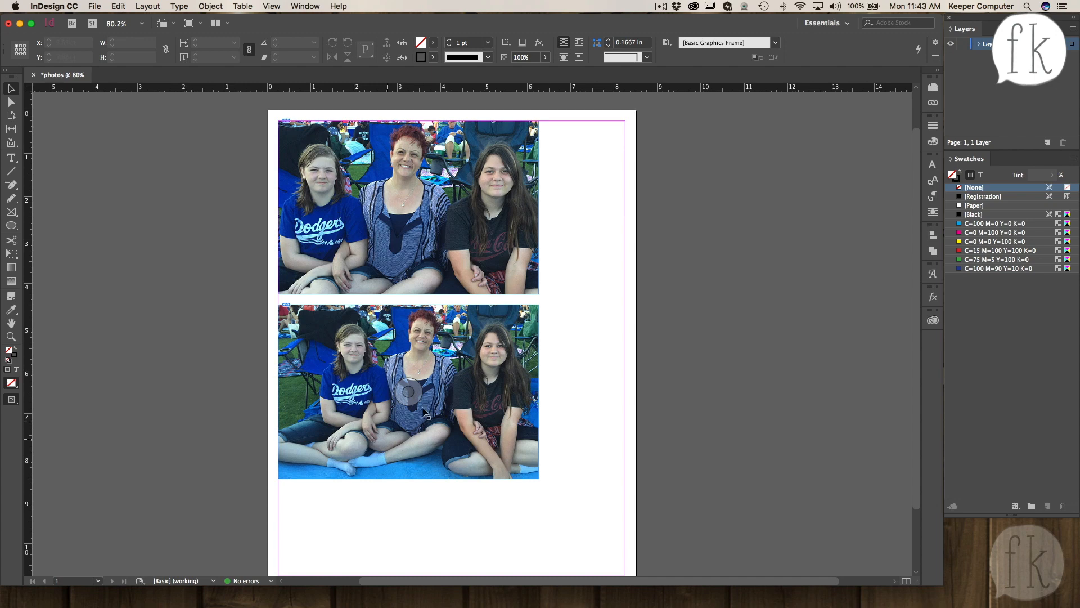
left_click(458, 439)
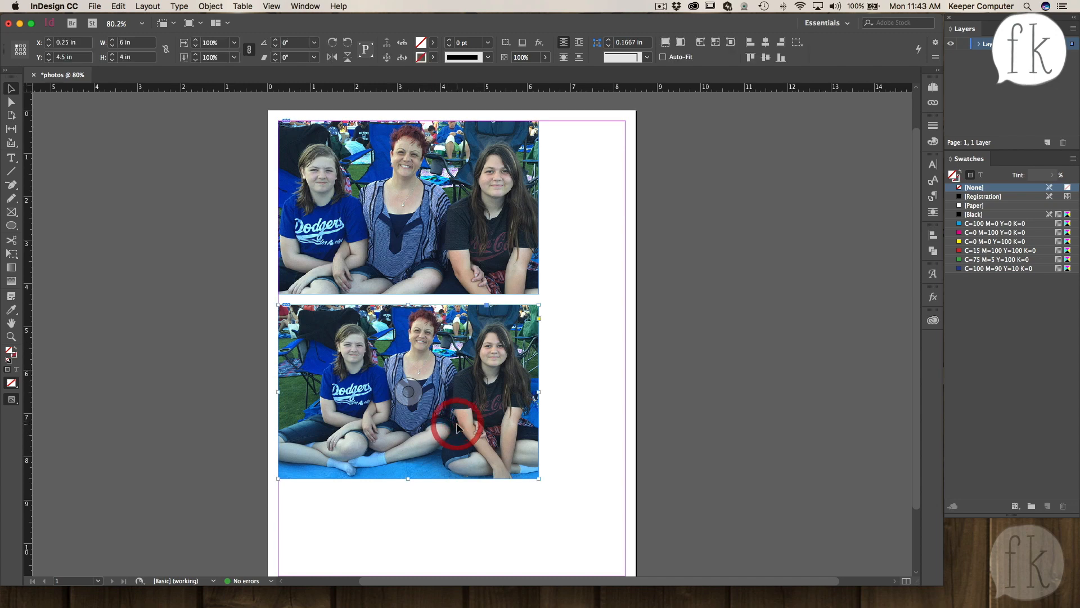
left_click(407, 389)
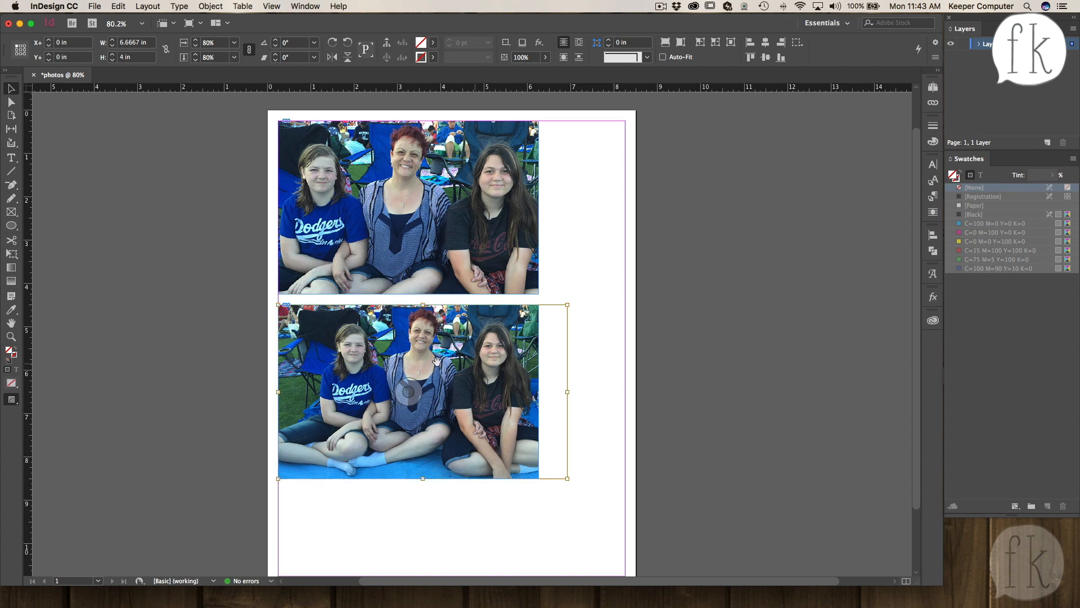
left_click_drag(453, 401, 439, 401)
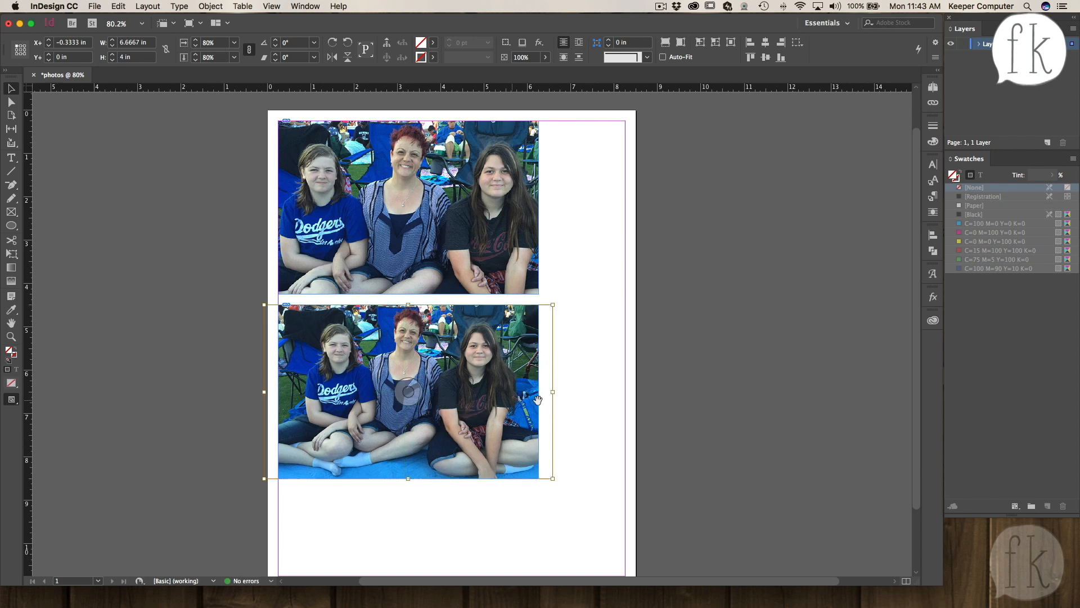
left_click(592, 394)
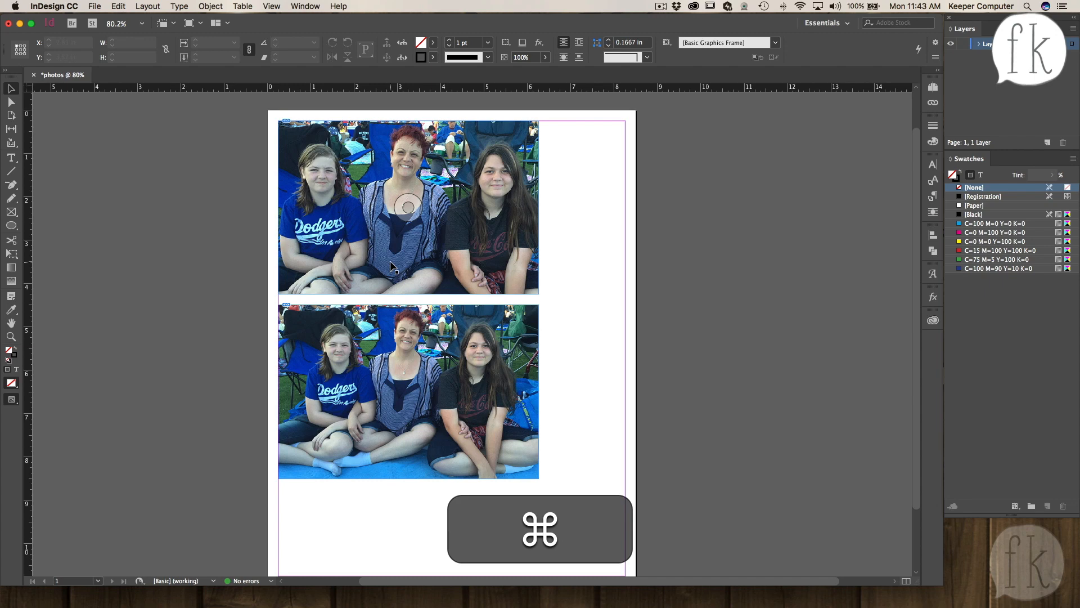
- Save the document as photos.indd on the Desktop
key("super+s")
left_click(371, 222)
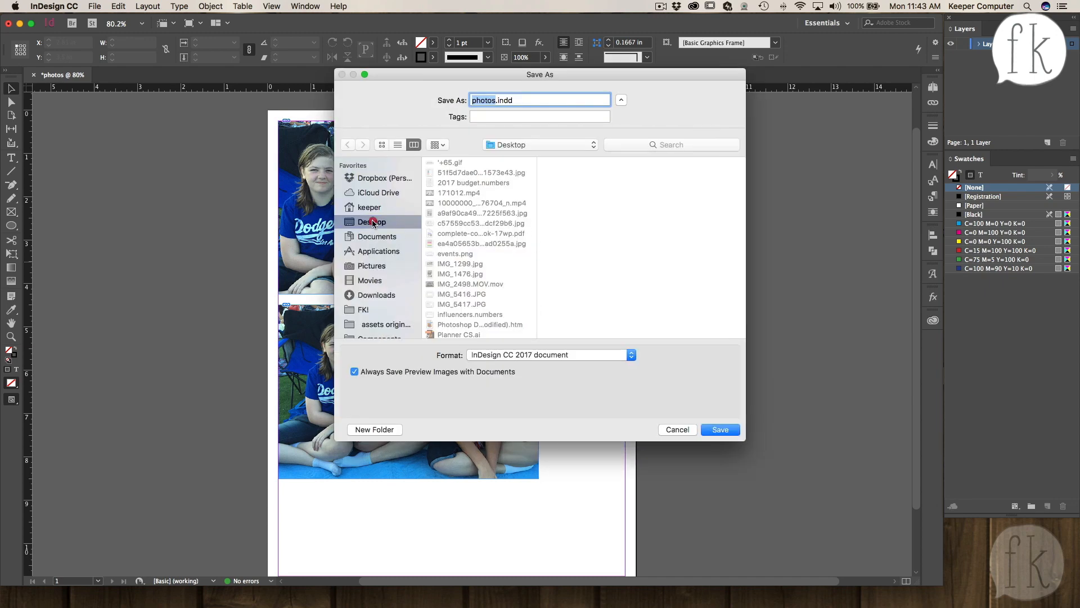
left_click(717, 430)
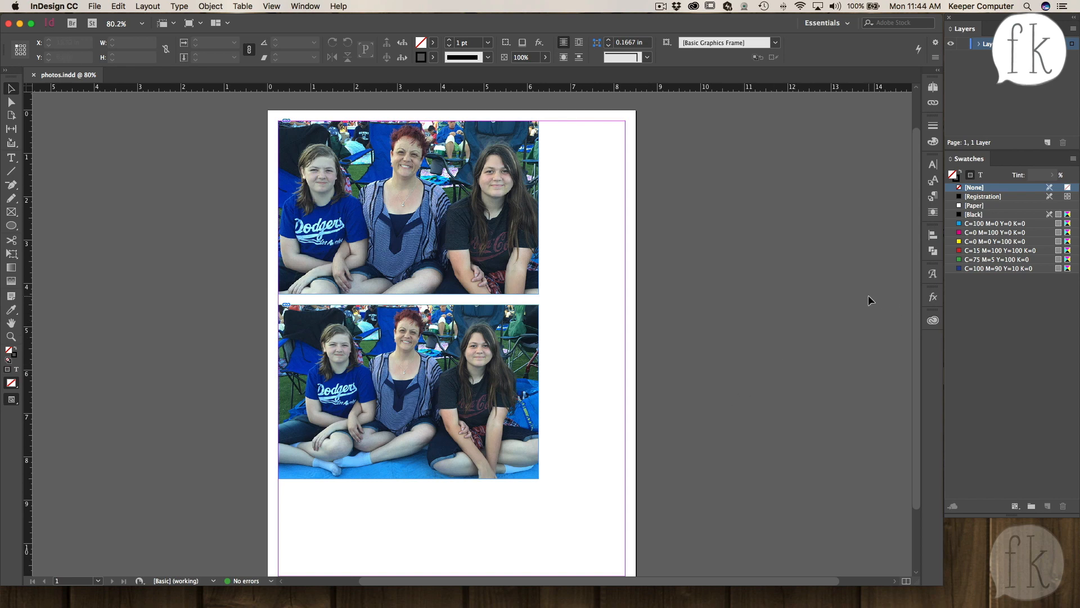
left_click(92, 7)
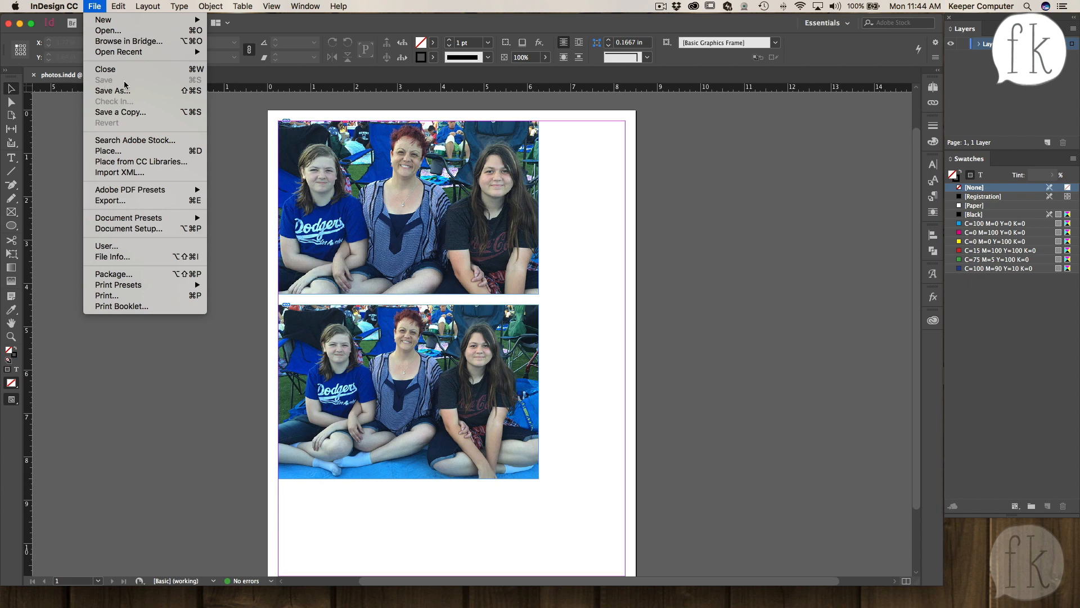
left_click(232, 162)
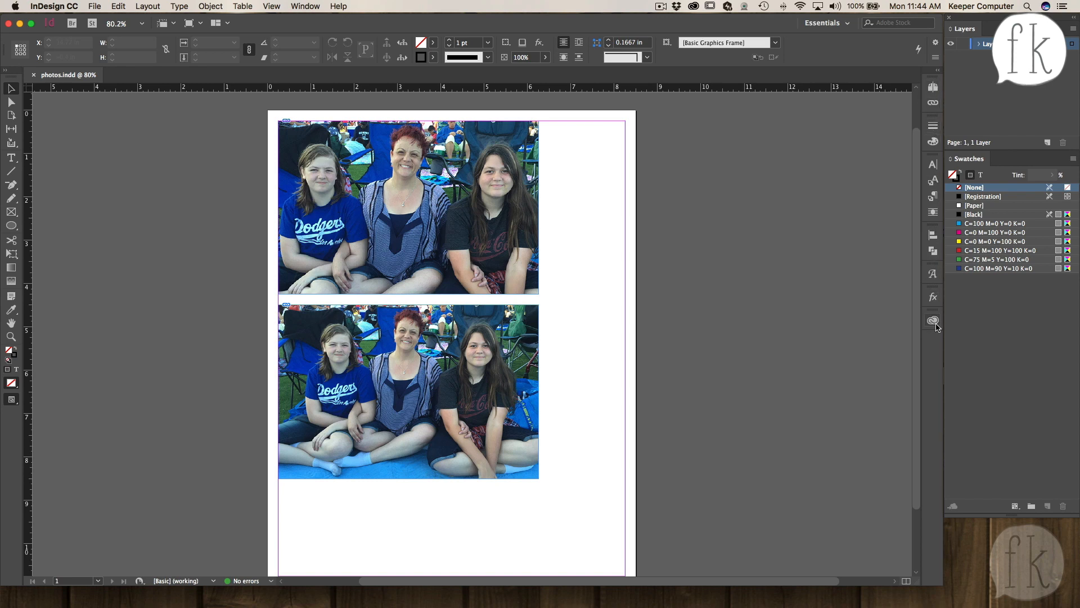
- Insert 4 pages after page 1 based on A-Master and narrow the Pages panel
left_click(933, 88)
left_click(855, 197)
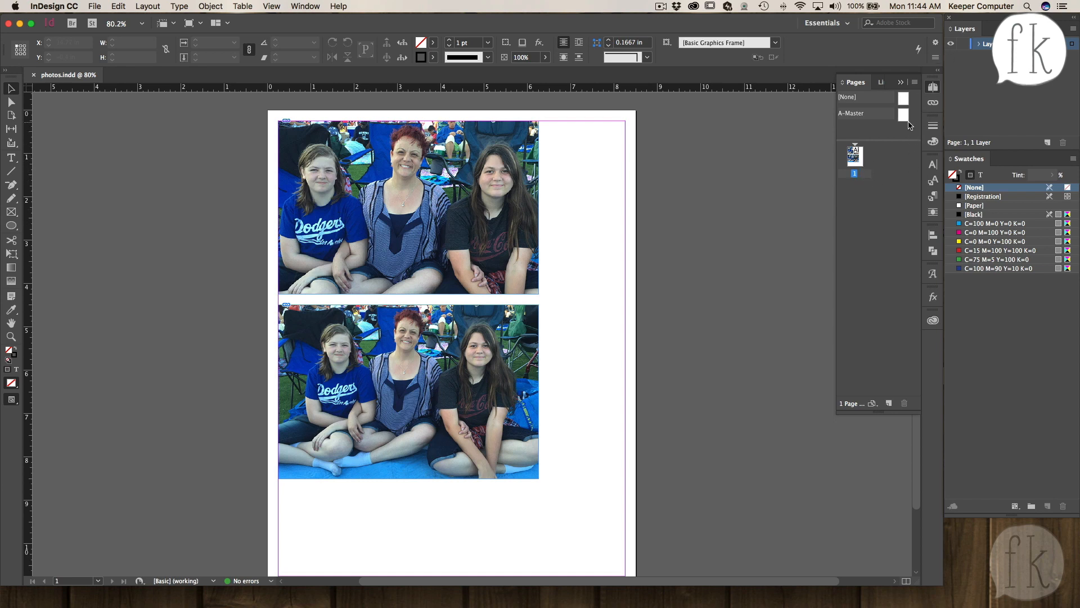
left_click(915, 84)
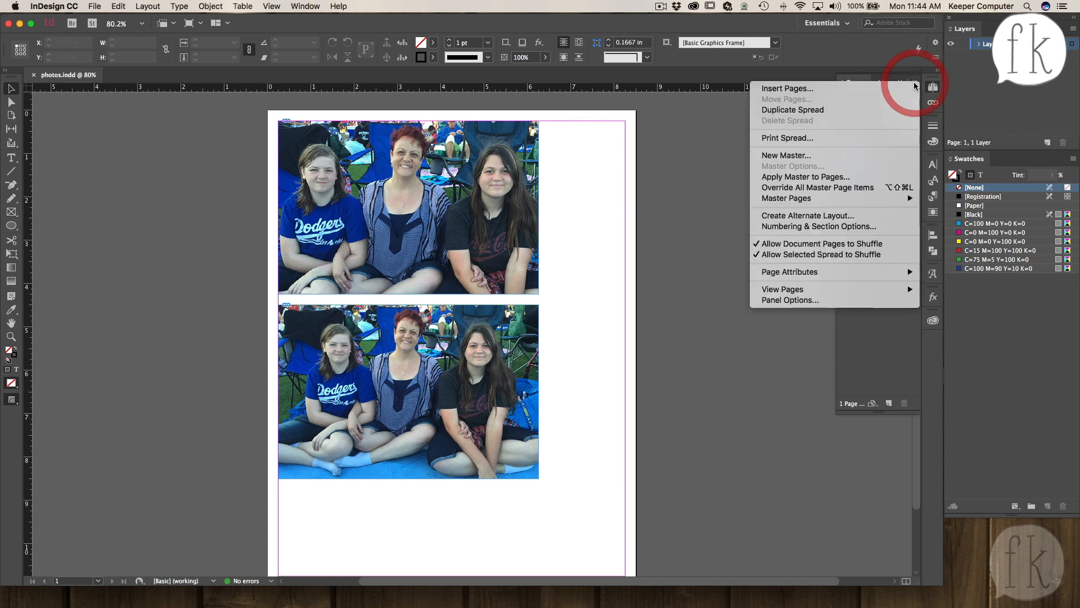
left_click(787, 89)
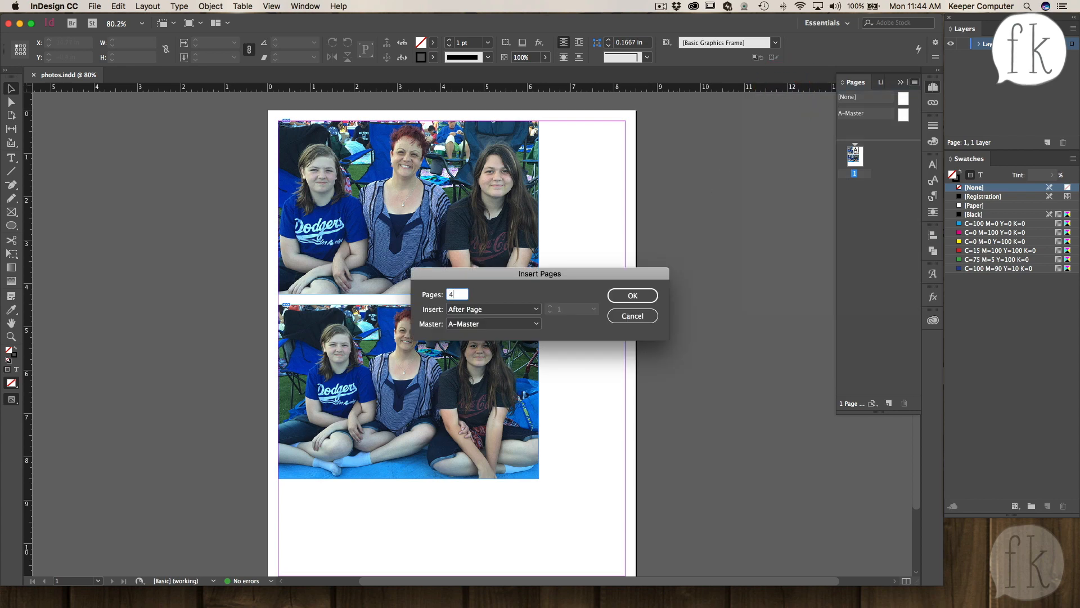
left_click(514, 310)
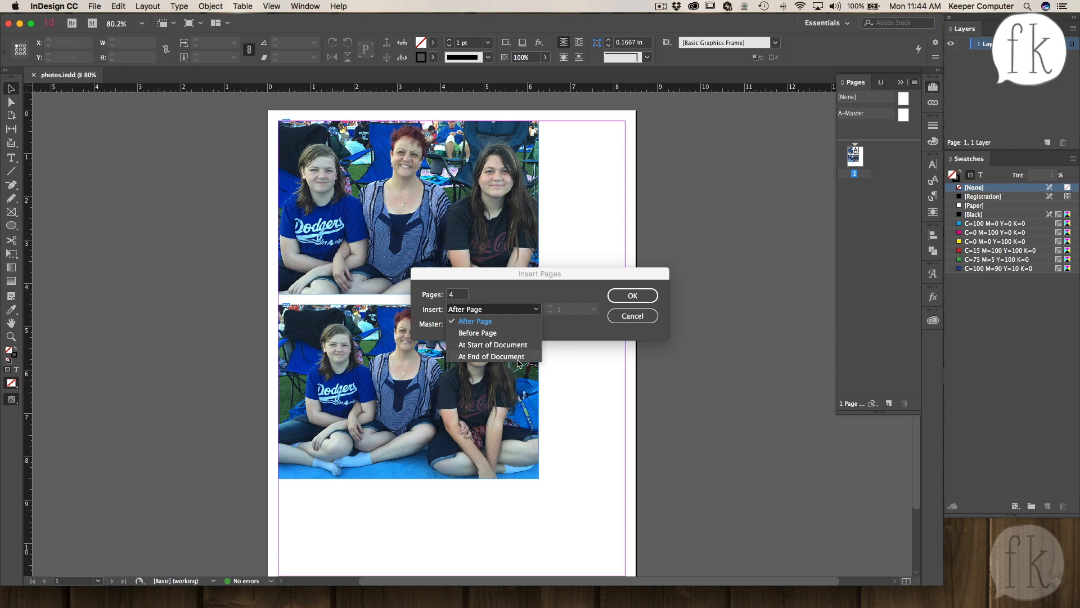
left_click(529, 291)
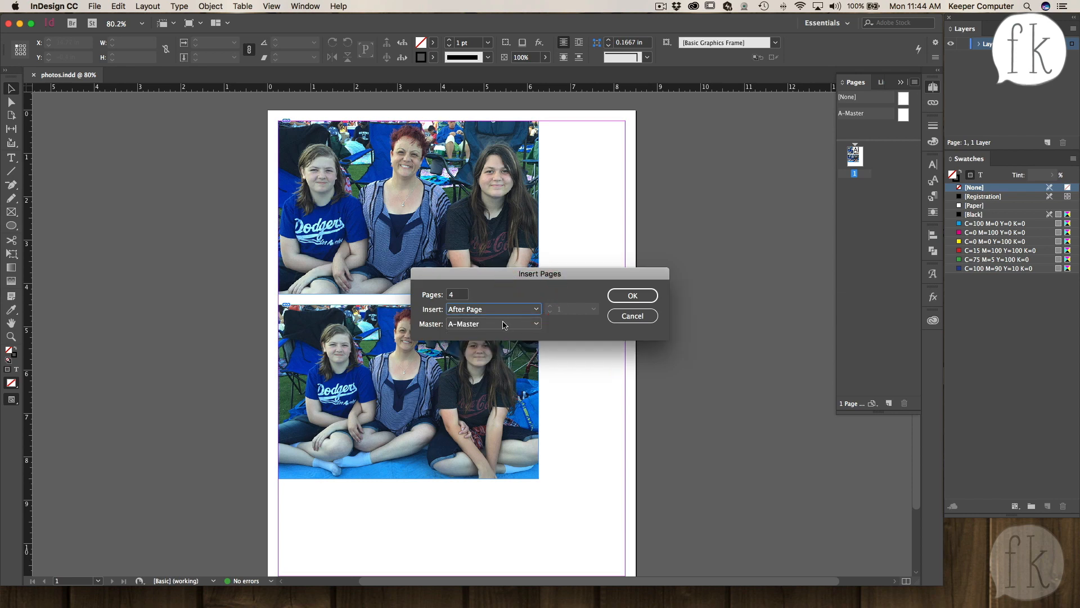
left_click(631, 297)
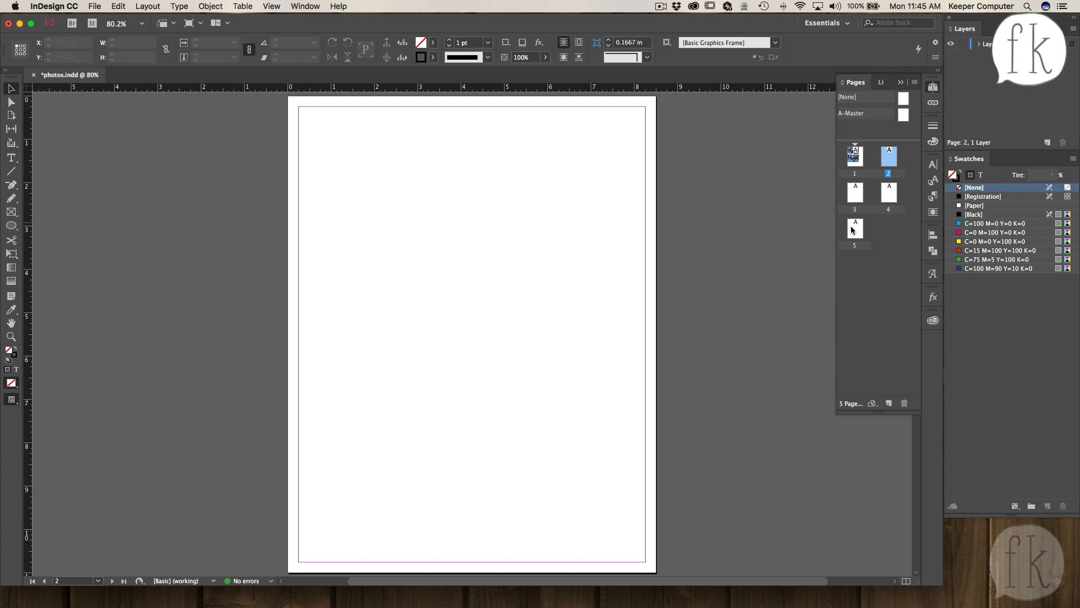
left_click_drag(836, 221, 873, 201)
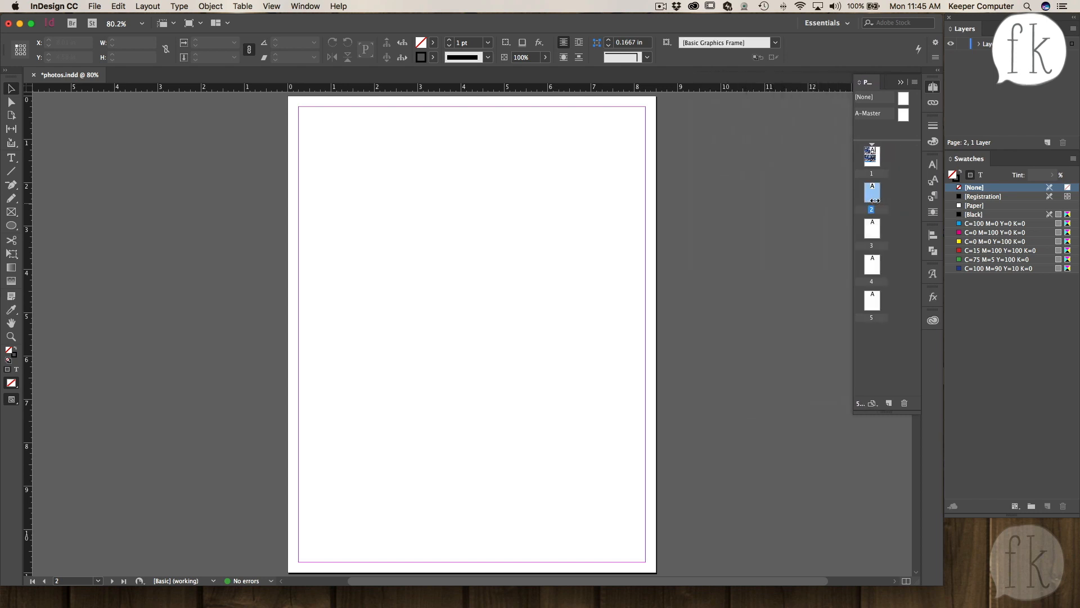
- Go to page 2 and draw a rectangle frame sized 4 in wide by 3 in tall
left_click(874, 197)
double_click(874, 196)
left_click(406, 202)
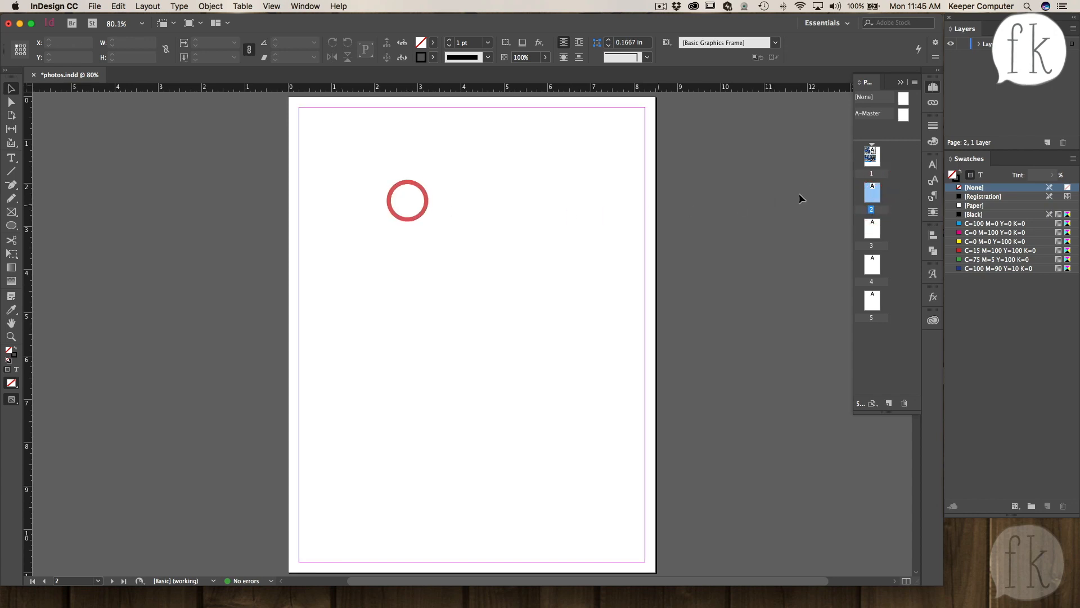
double_click(872, 158)
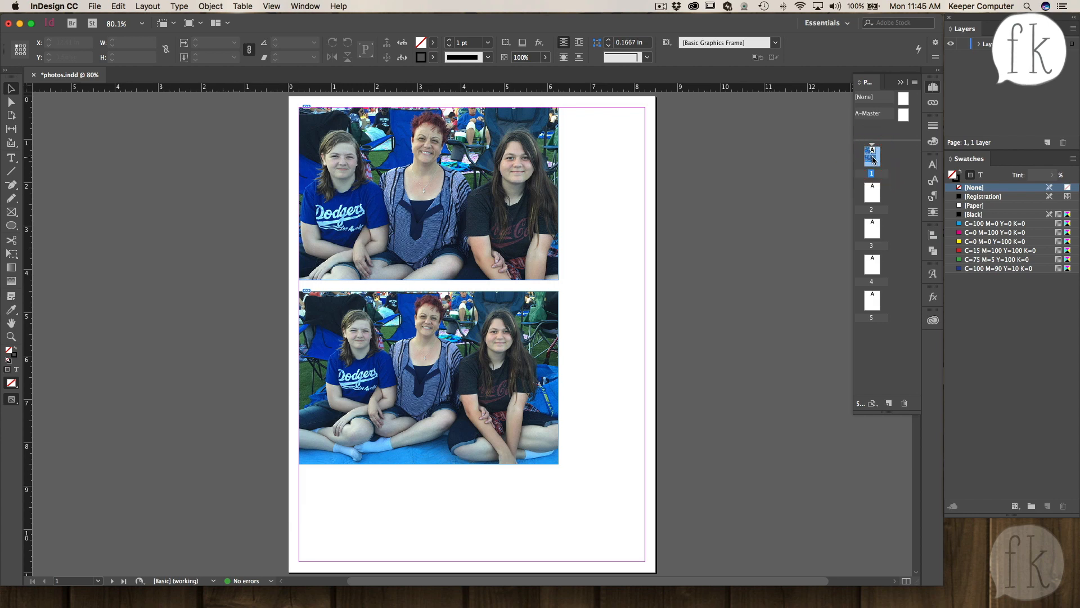
double_click(872, 193)
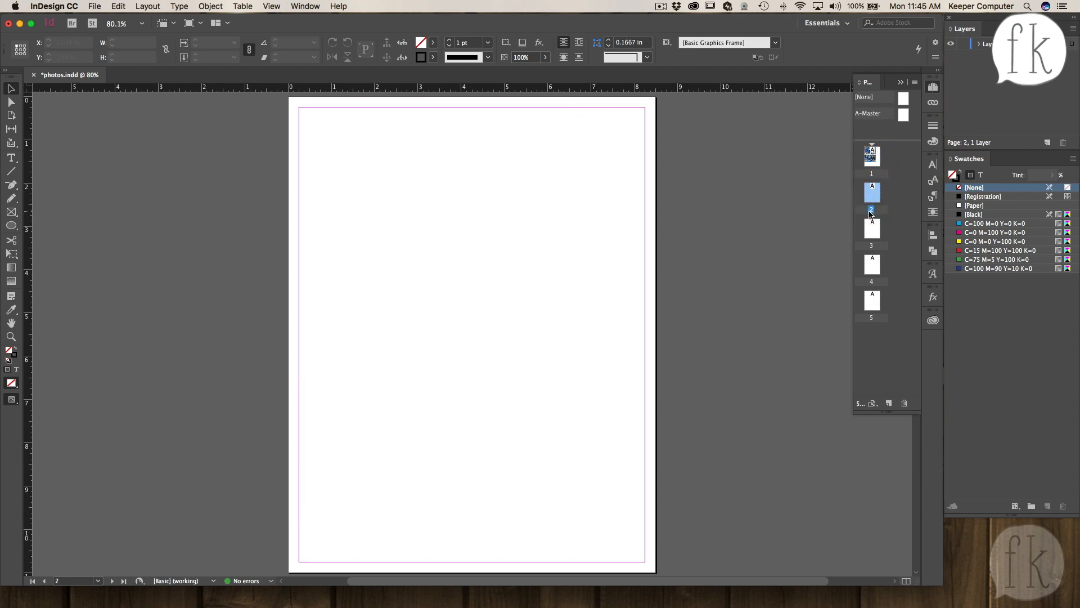
left_click(10, 214)
mouse_move(313, 123)
left_mouse_down()
mouse_move(365, 196)
mouse_move(390, 262)
left_mouse_up()
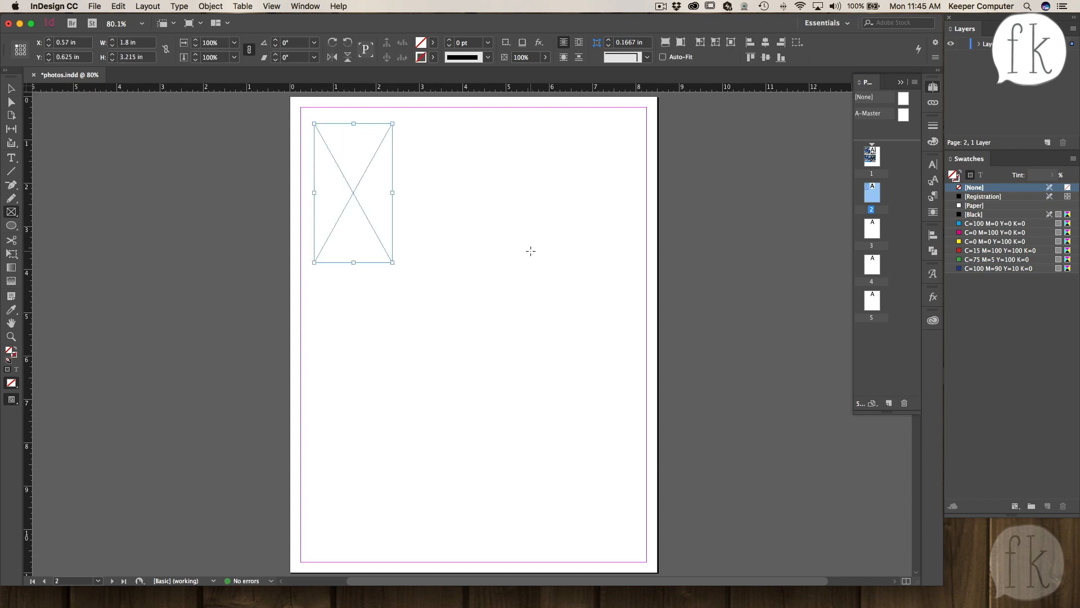
left_click_drag(142, 45, 109, 44)
type("4")
key("Tab")
type("3")
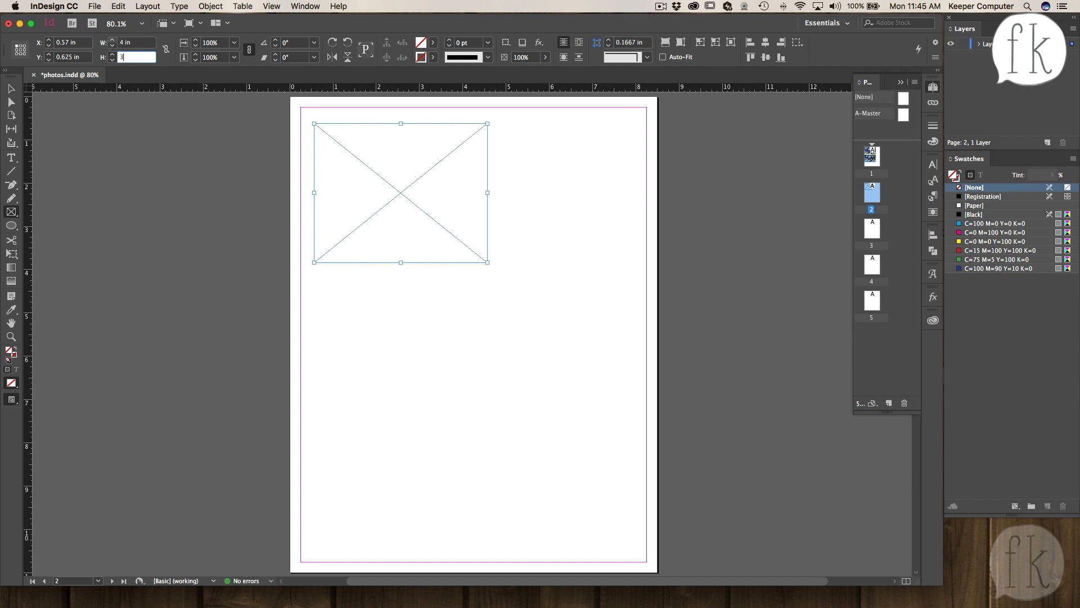
key("Return")
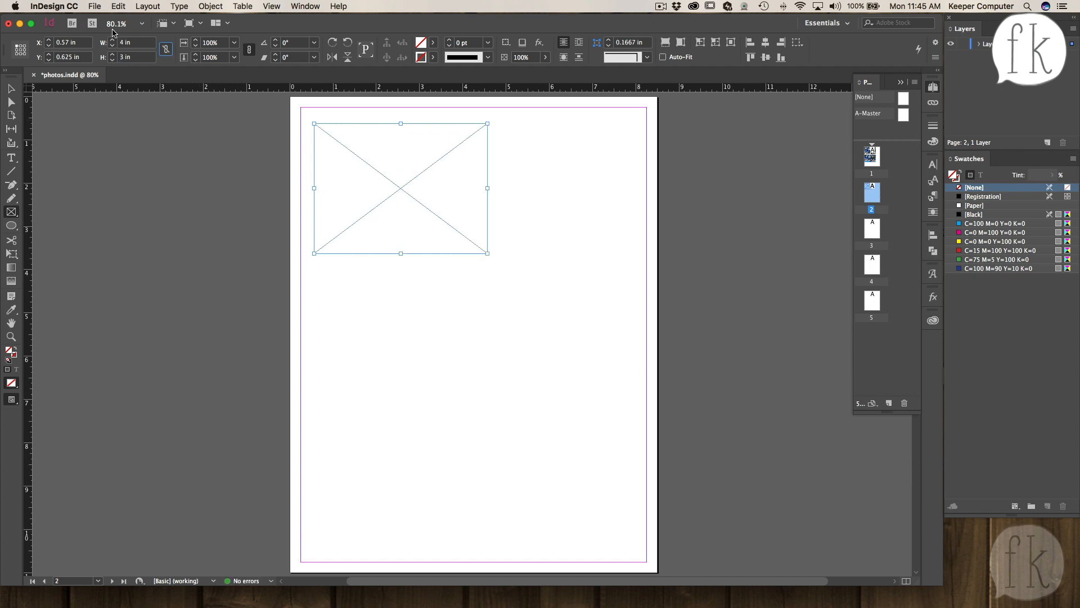
- Resize the frame to 3 in wide by 4 in tall
left_click(138, 42)
type("3")
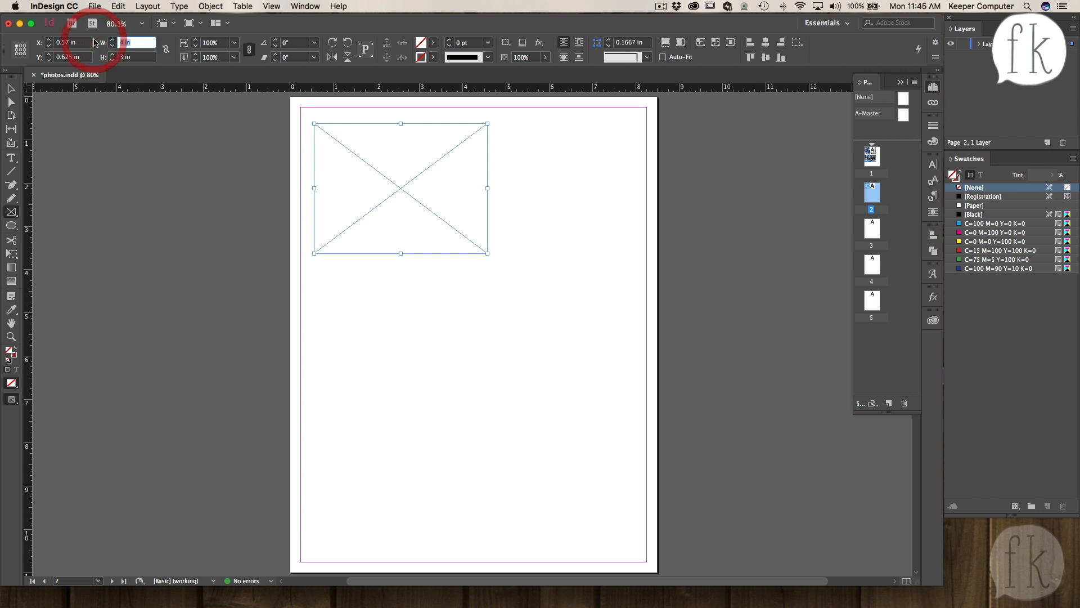
key("Tab")
type("4")
key("Return")
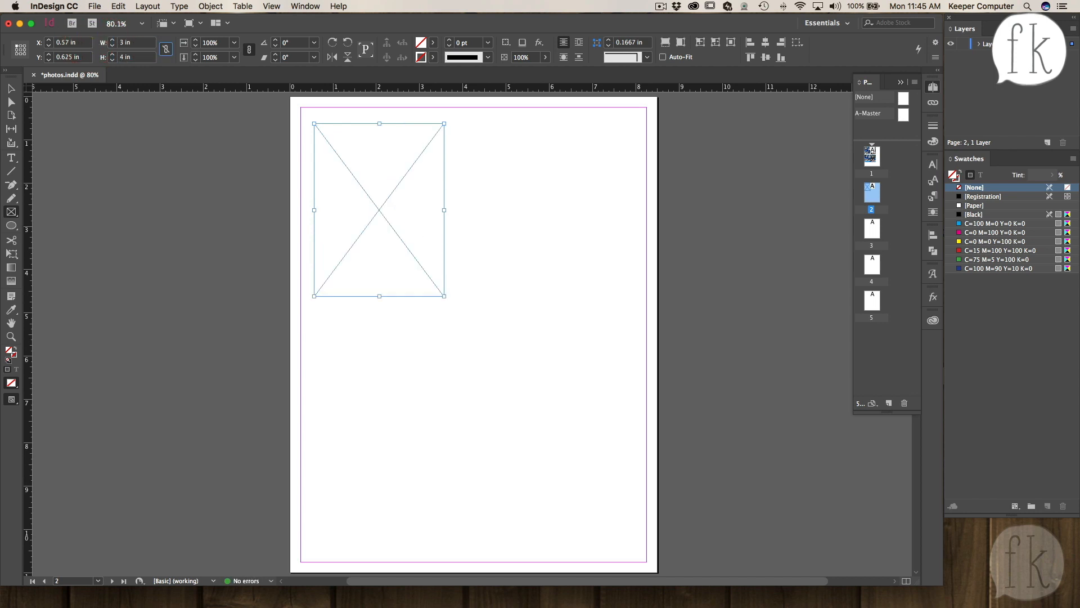
- Move the frame to the top-left margin corner and place a pasted copy beside it
left_click(11, 89)
left_click_drag(362, 185, 349, 169)
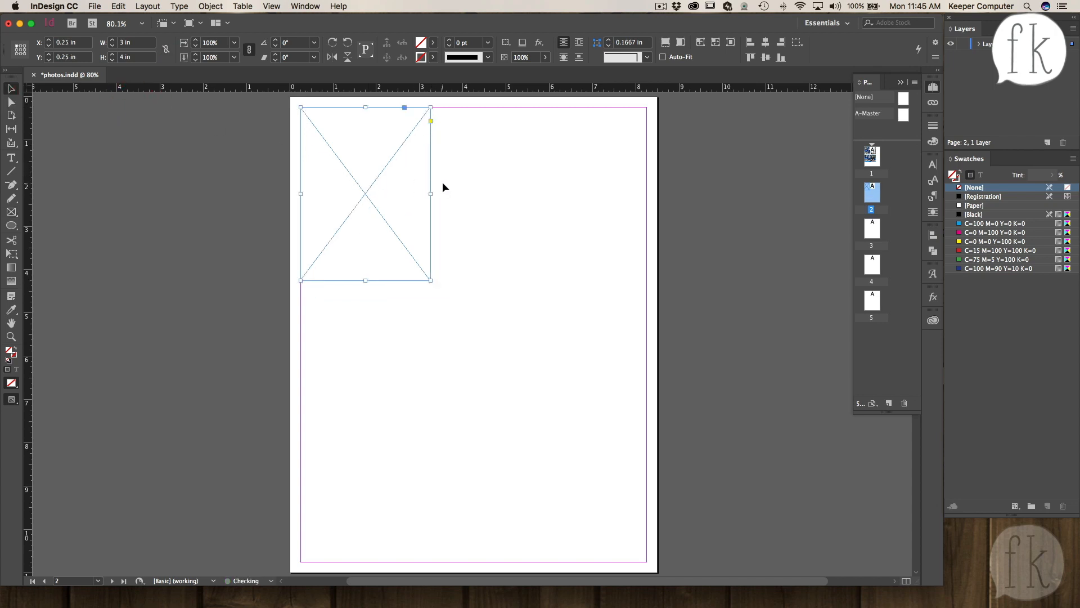
left_click(361, 189)
key("super+c")
key("super+v")
left_click_drag(471, 330, 498, 190)
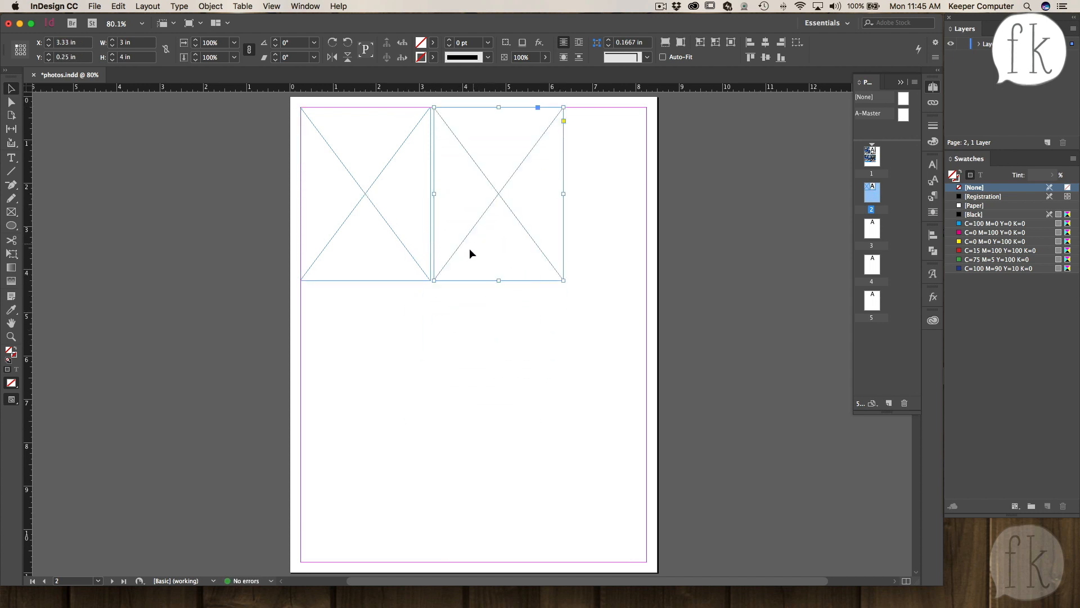
- Paste two more copies below to complete a 2 × 2 grid of frames, spacing the columns slightly apart
key("super")
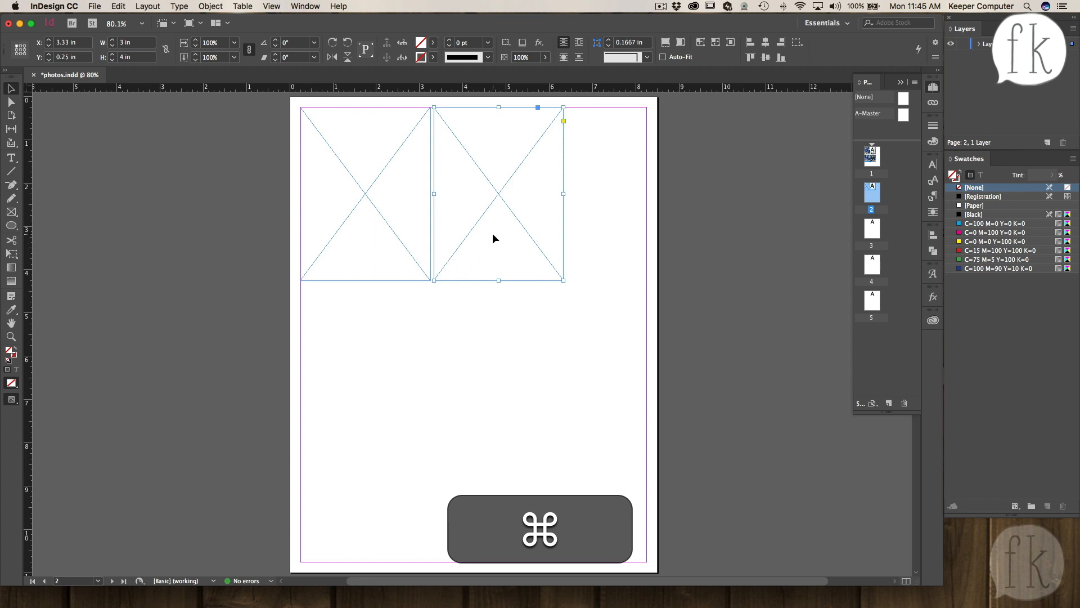
key("super+v")
left_click_drag(472, 333, 363, 371)
key("super+v")
left_click_drag(472, 332, 501, 376)
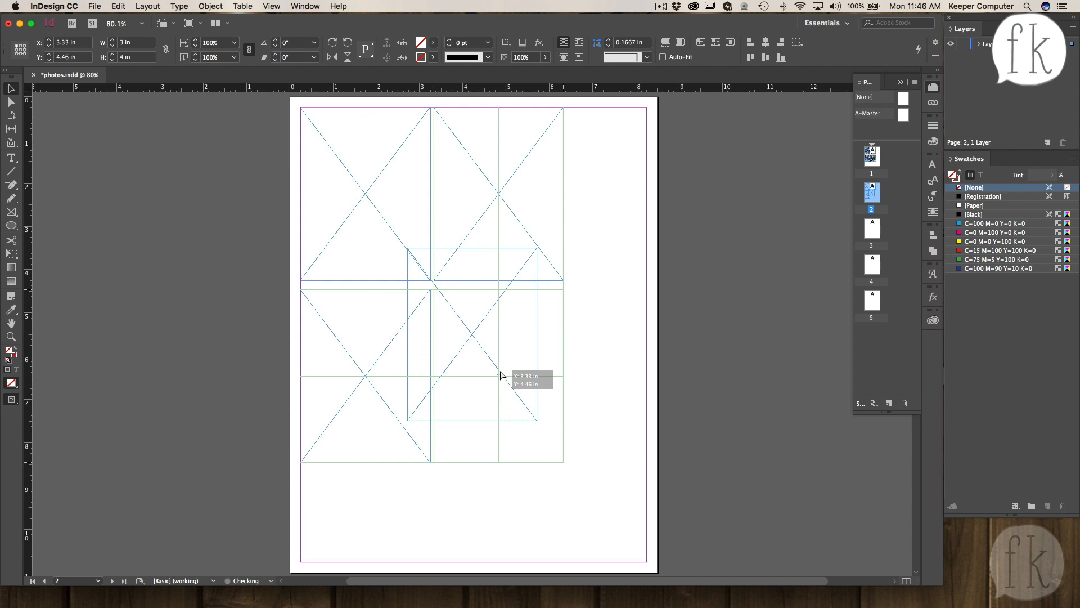
left_click_drag(500, 375, 501, 376)
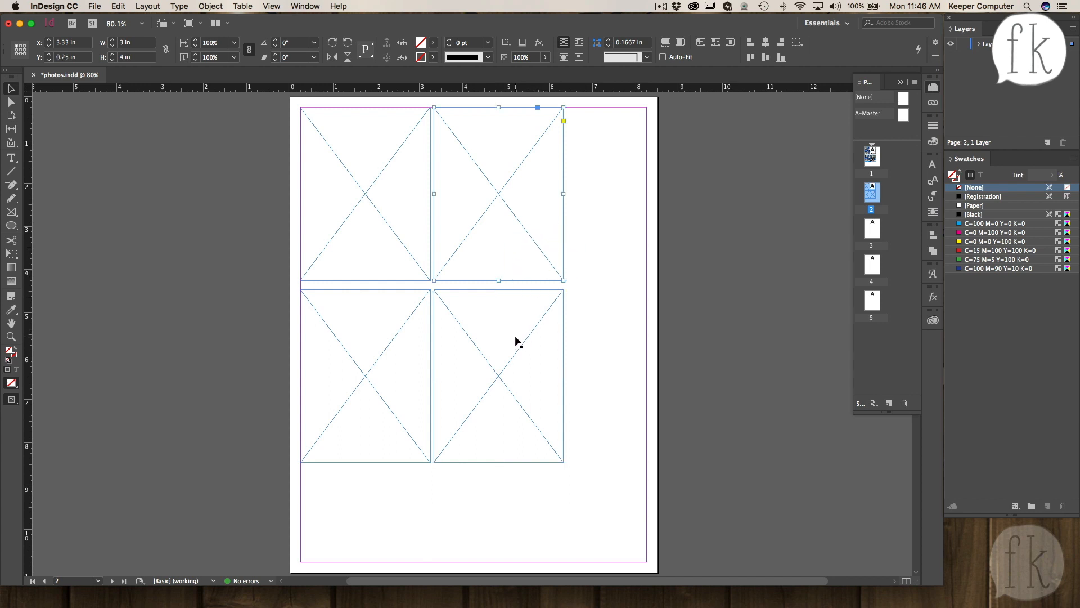
key("shift")
left_click_drag(500, 355, 507, 367)
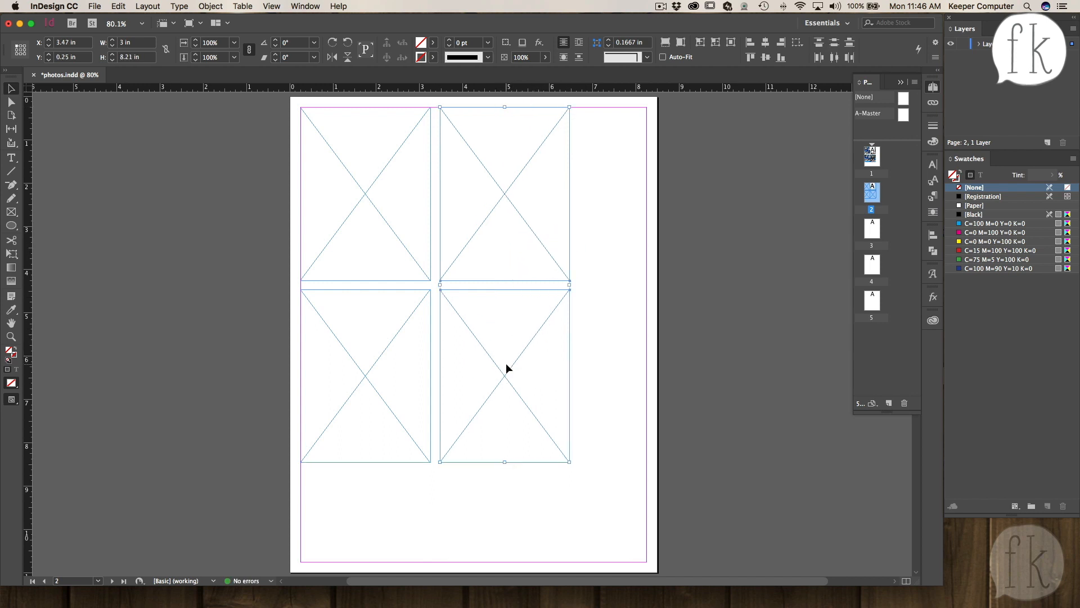
- Select all four frames and move the grid to the centre of the page
left_click(585, 350)
left_click_drag(606, 208, 333, 379)
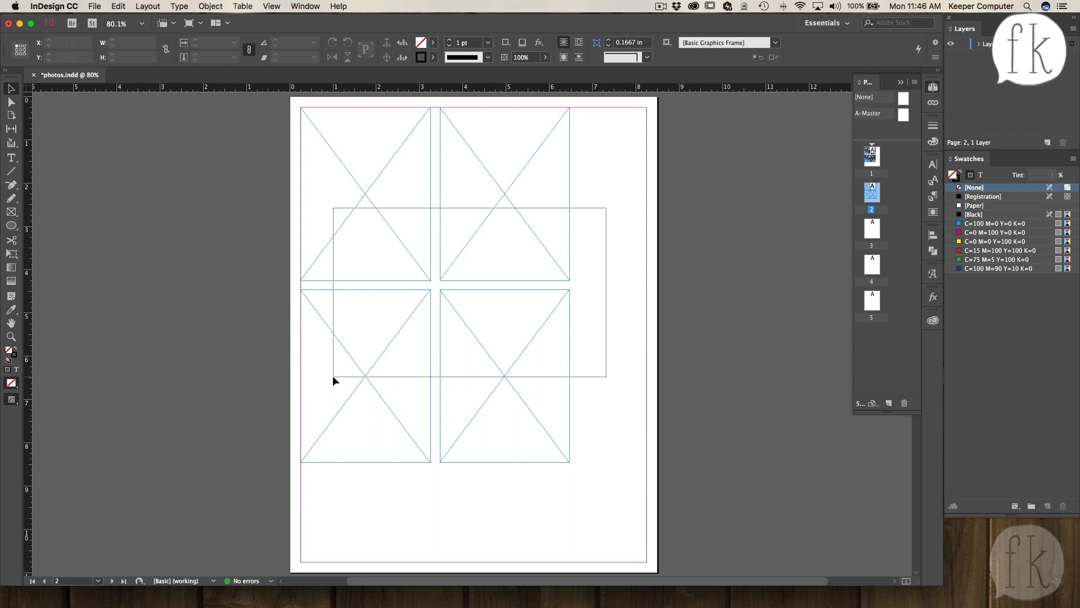
left_click_drag(333, 378, 333, 378)
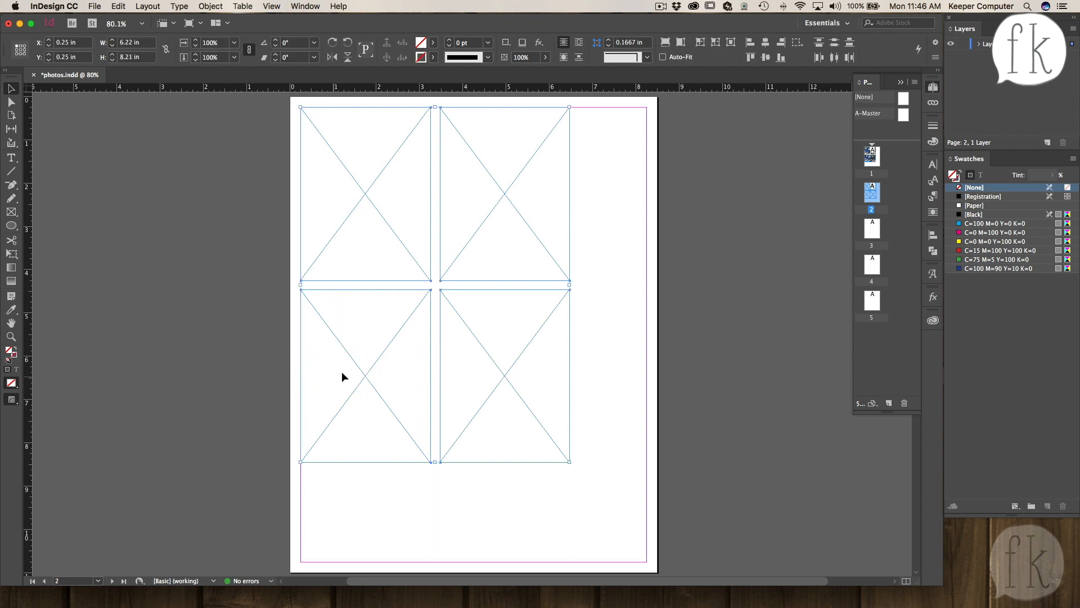
left_click_drag(404, 320, 442, 373)
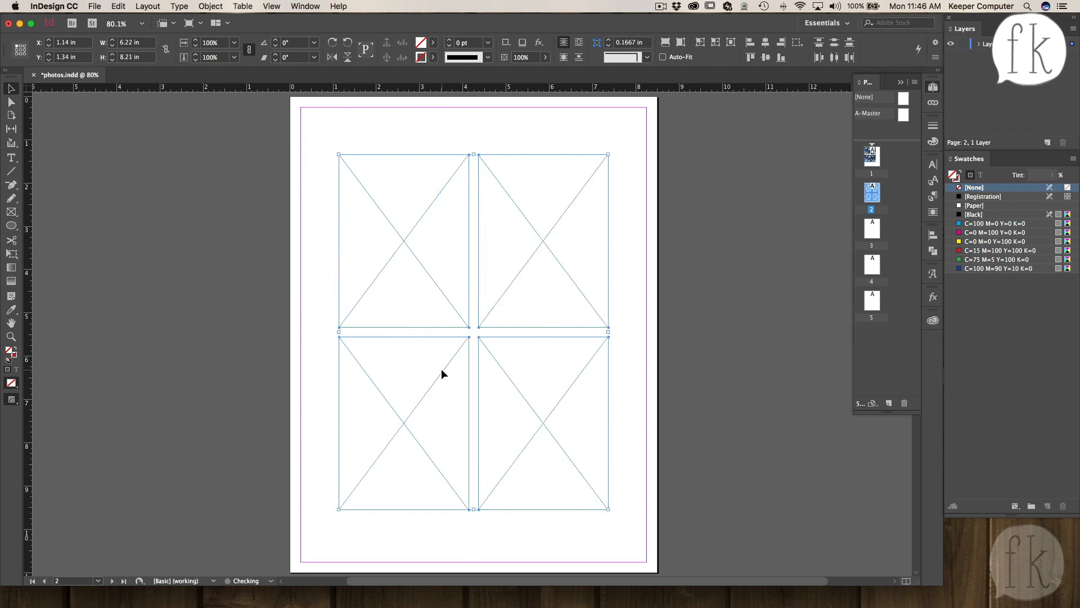
left_click(465, 128)
left_click(393, 138)
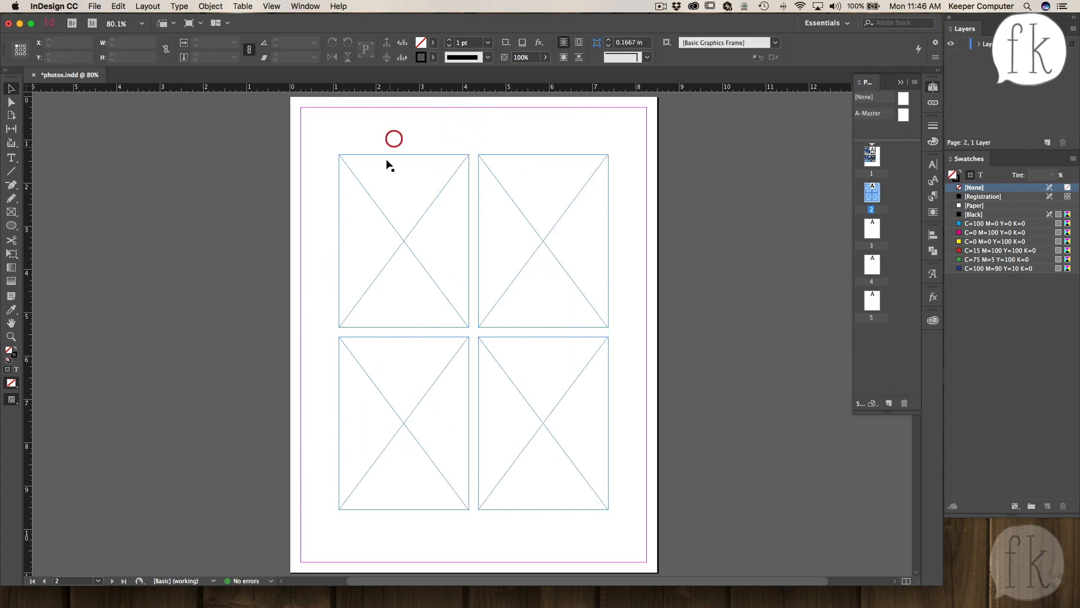
- Select the top-left frame and open the Place dialog
left_click(386, 154)
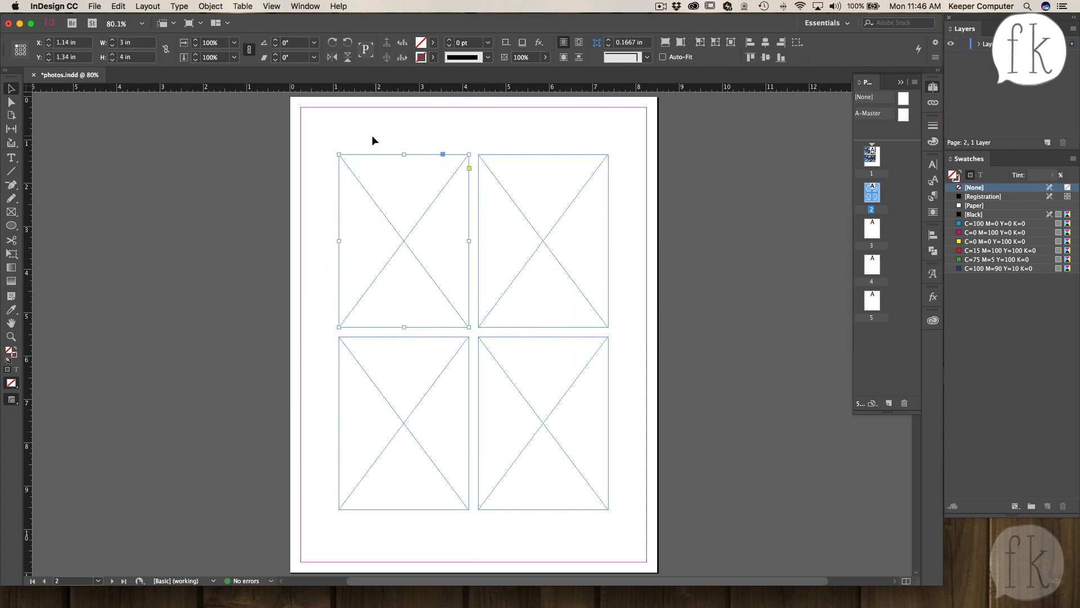
key("super")
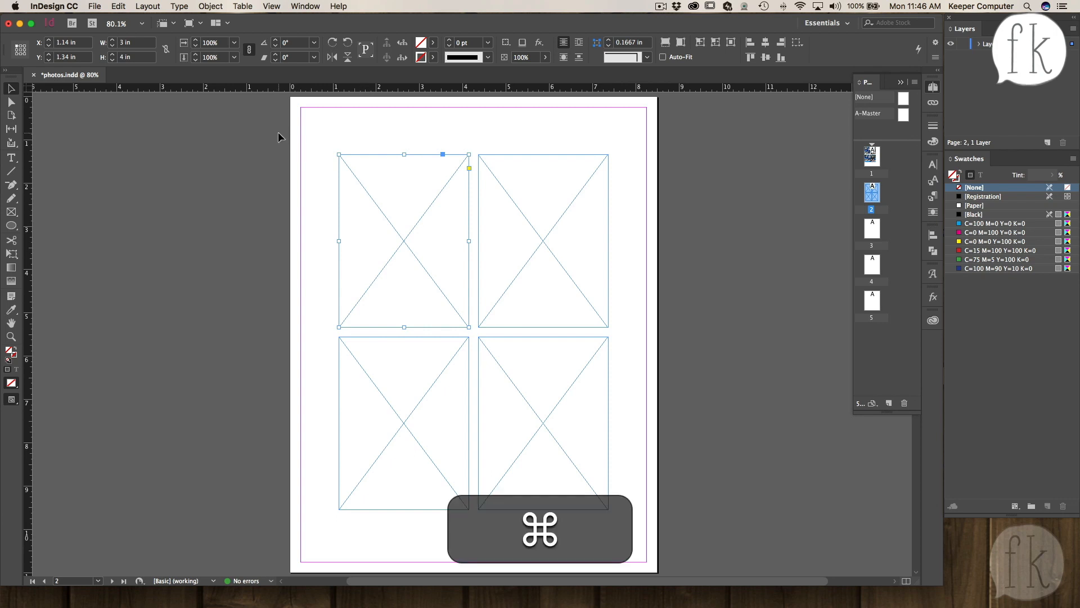
key("super+d")
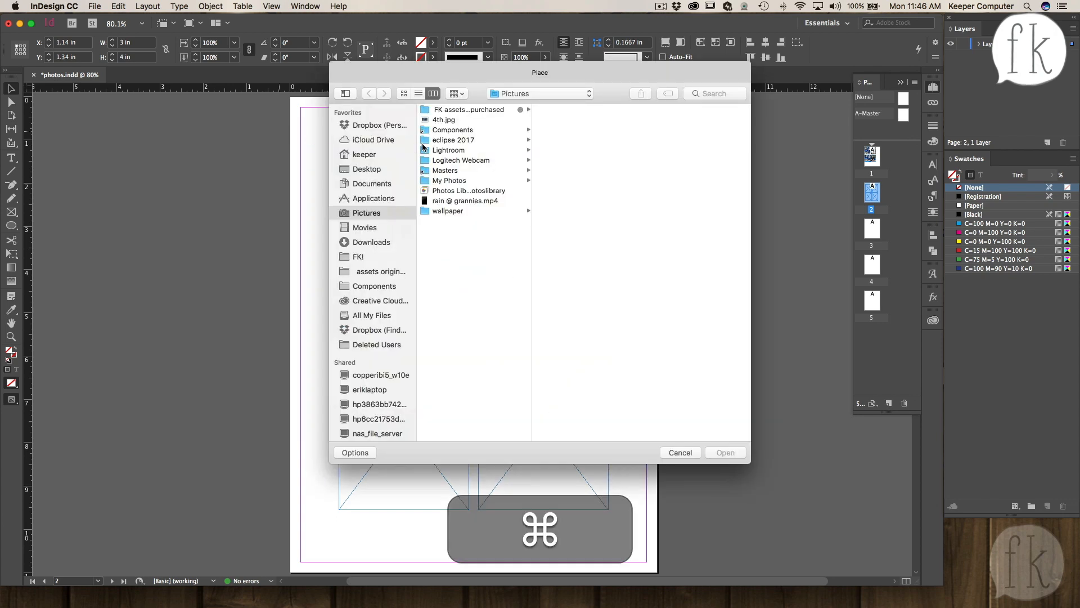
- Browse the My Photos year and month folders down to the 2016 July subfolders
left_click(446, 181)
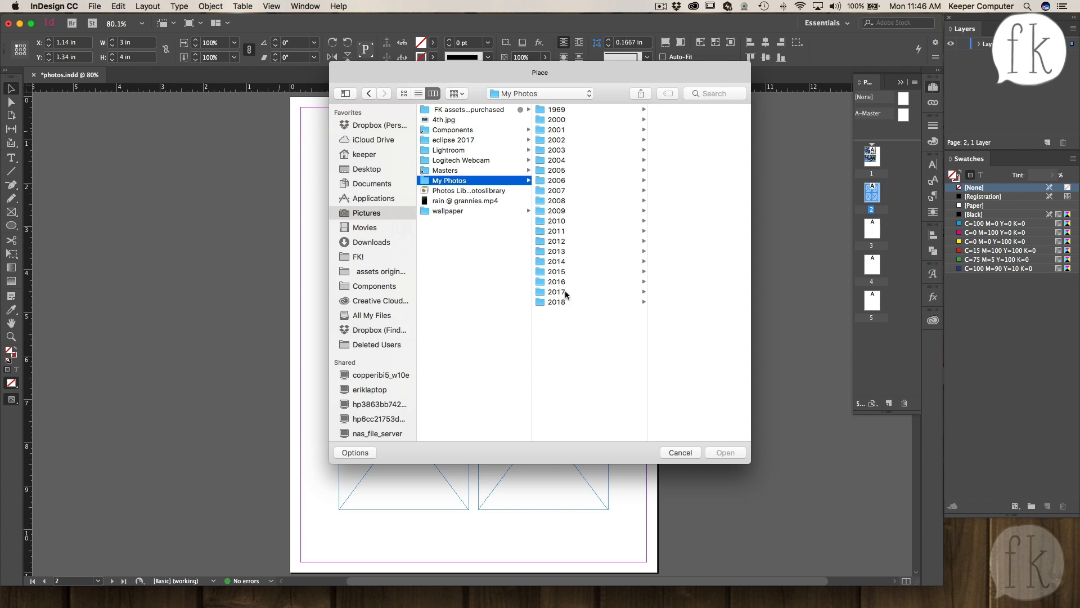
left_click(552, 302)
left_click(660, 220)
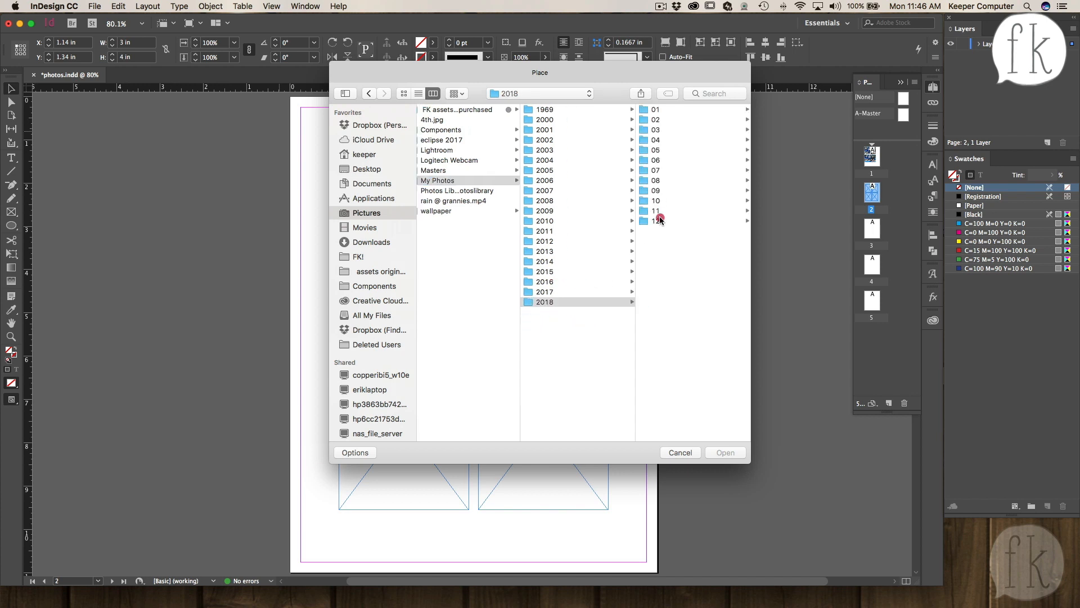
left_click(578, 211)
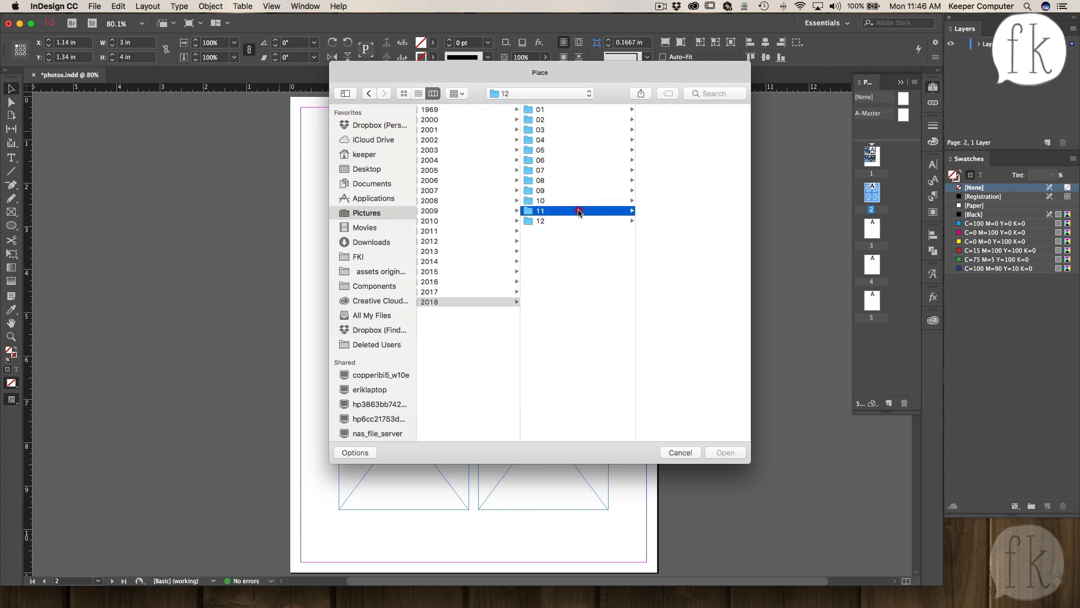
left_click(578, 201)
left_click(578, 191)
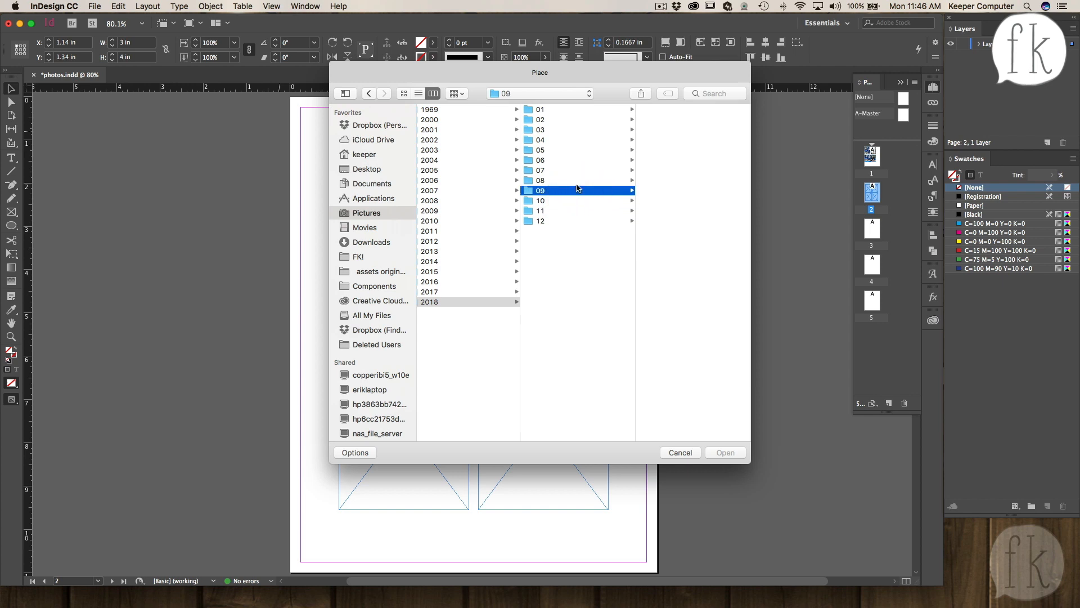
left_click(577, 180)
left_click(573, 160)
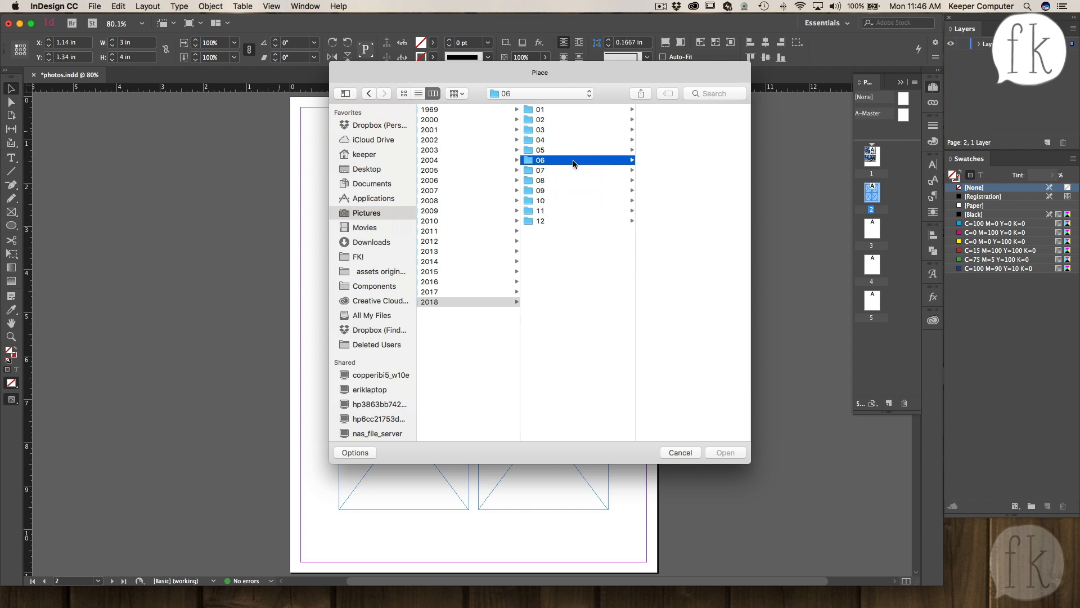
left_click(518, 279)
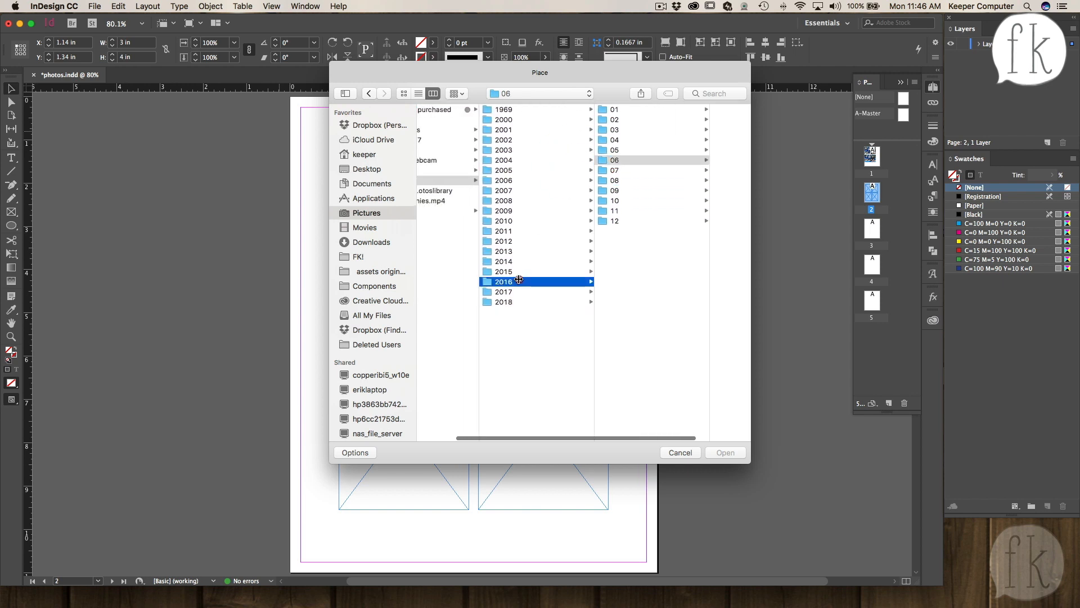
left_click(629, 172)
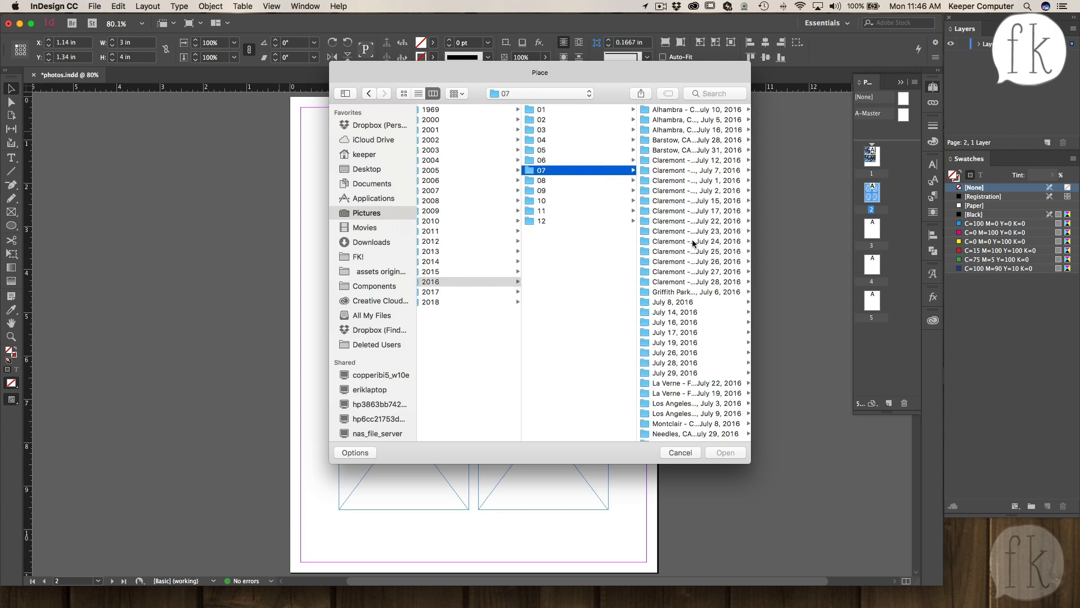
left_click(698, 141)
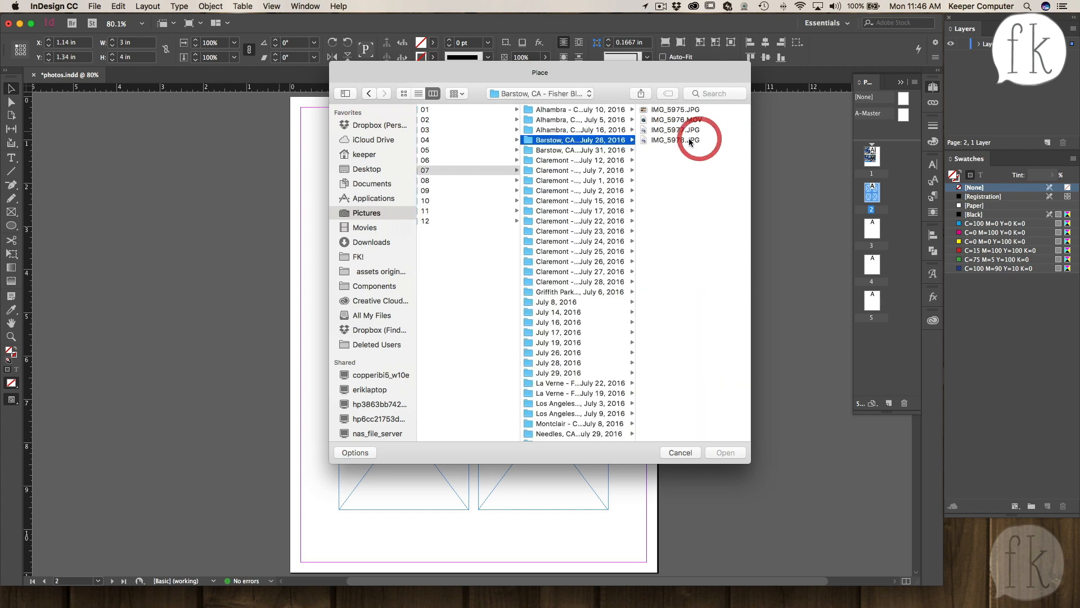
- Preview photos in the Alhambra July 10, 2016 folder and place IMG_5671.JPG into the top-left frame
scroll(589, 151, "left", 3)
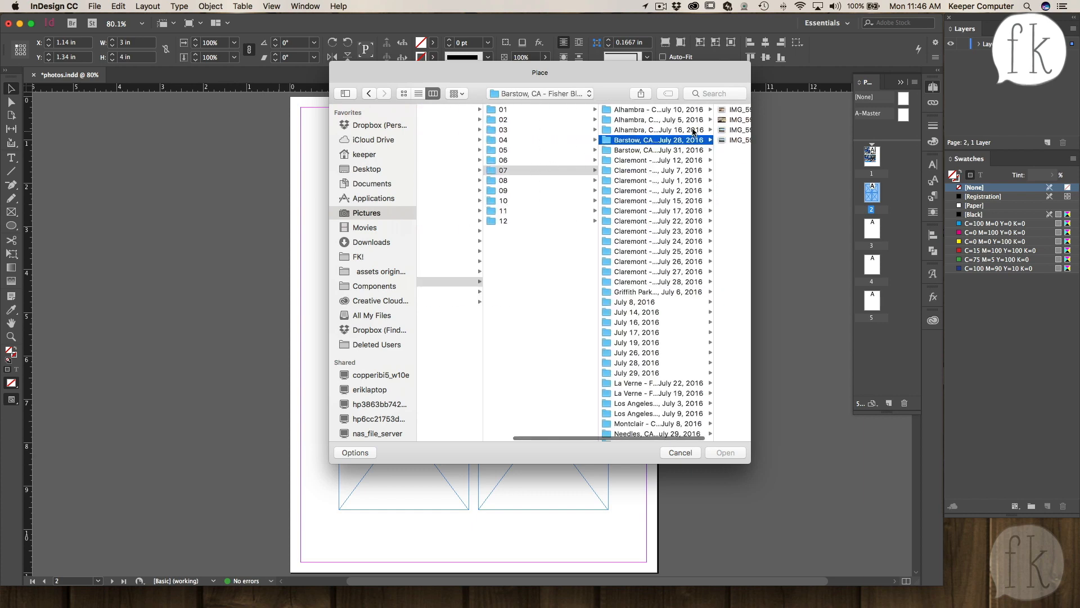
left_click(674, 111)
left_click(669, 180)
left_click(555, 241)
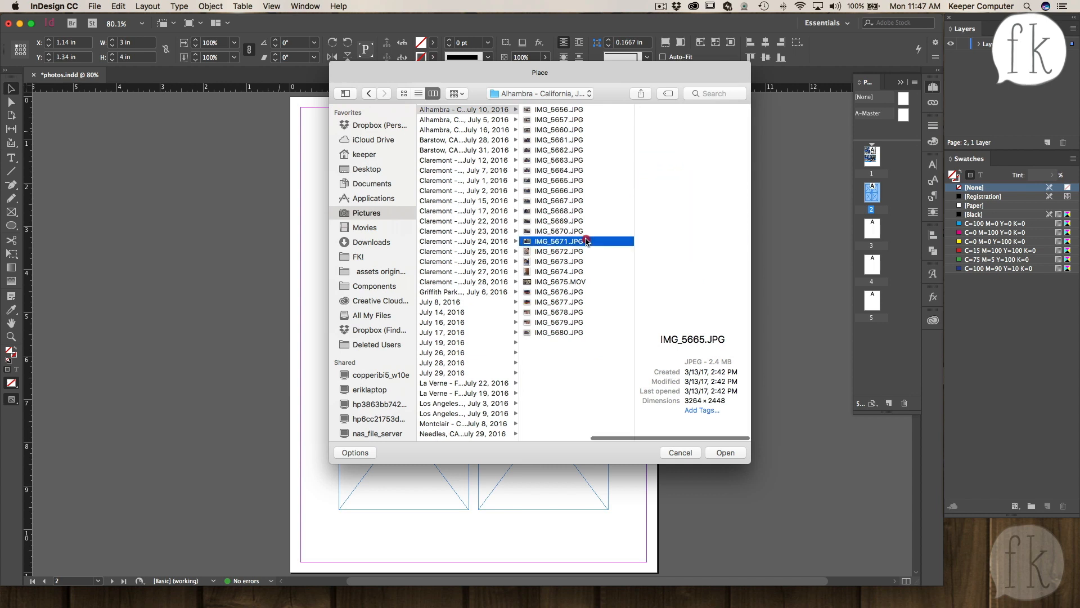
left_click(546, 254)
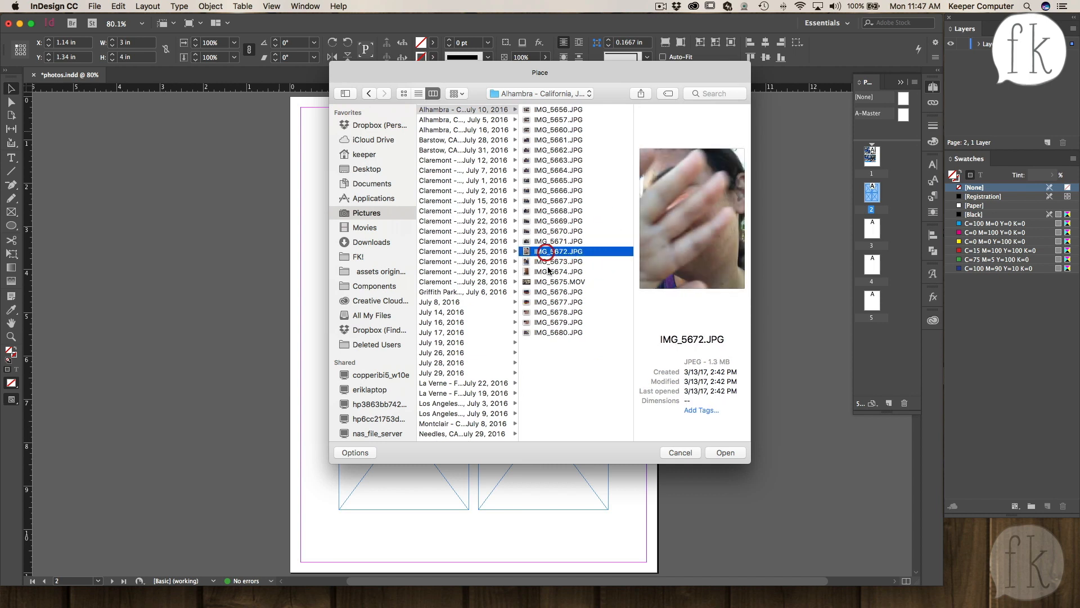
left_click(549, 281)
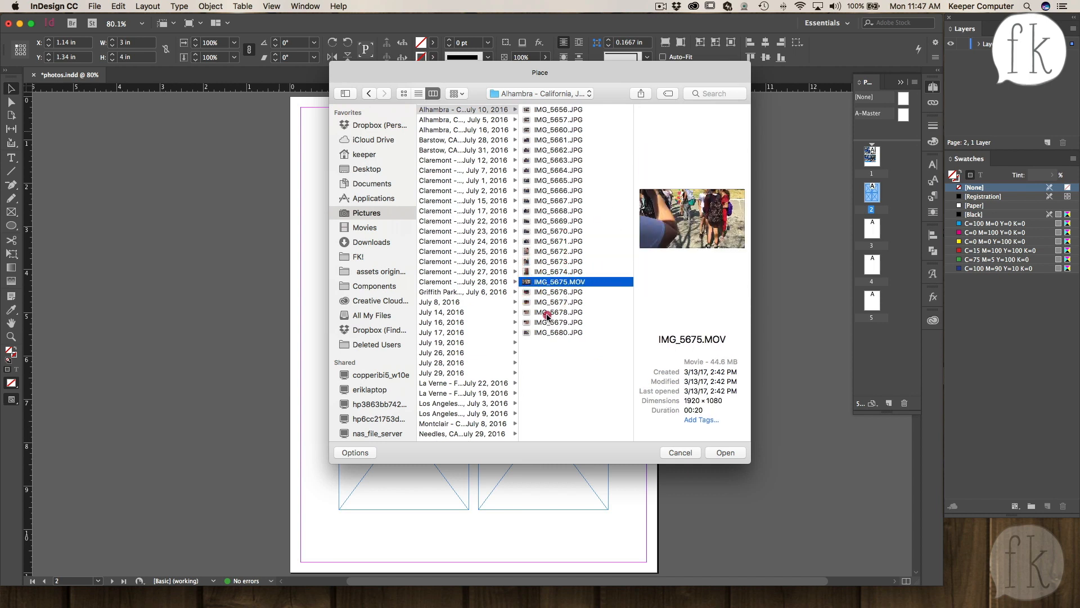
left_click(547, 314)
left_click(546, 332)
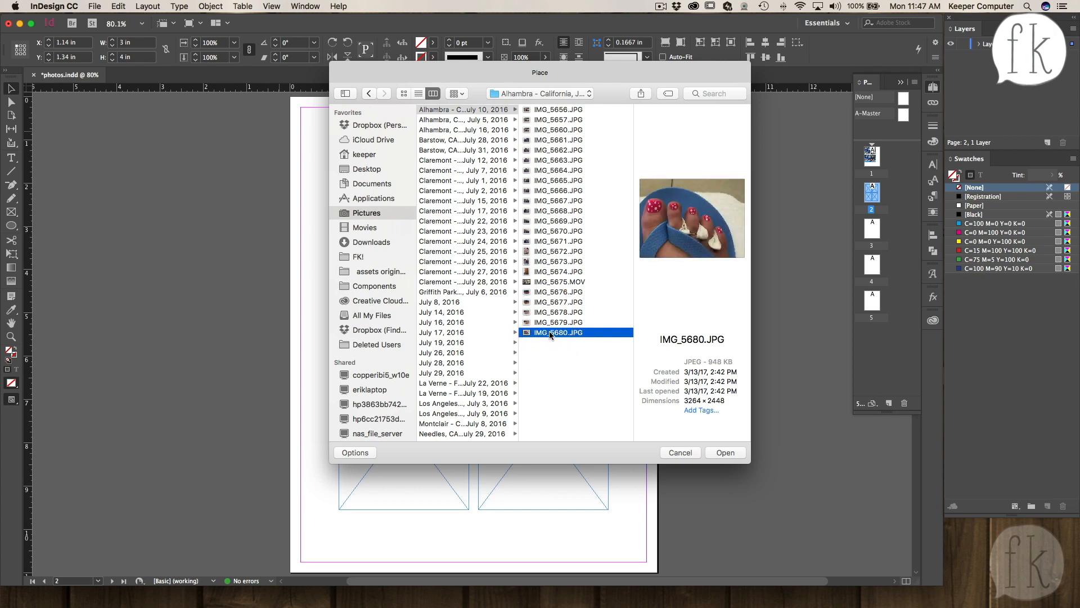
left_click(547, 322)
left_click(551, 281)
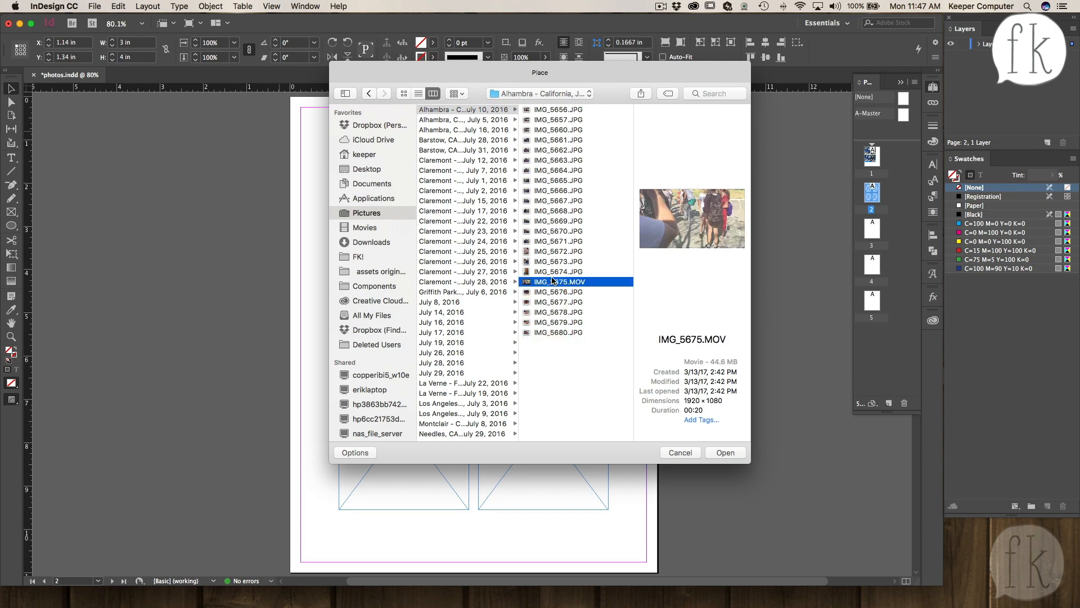
left_click(553, 271)
left_click(552, 261)
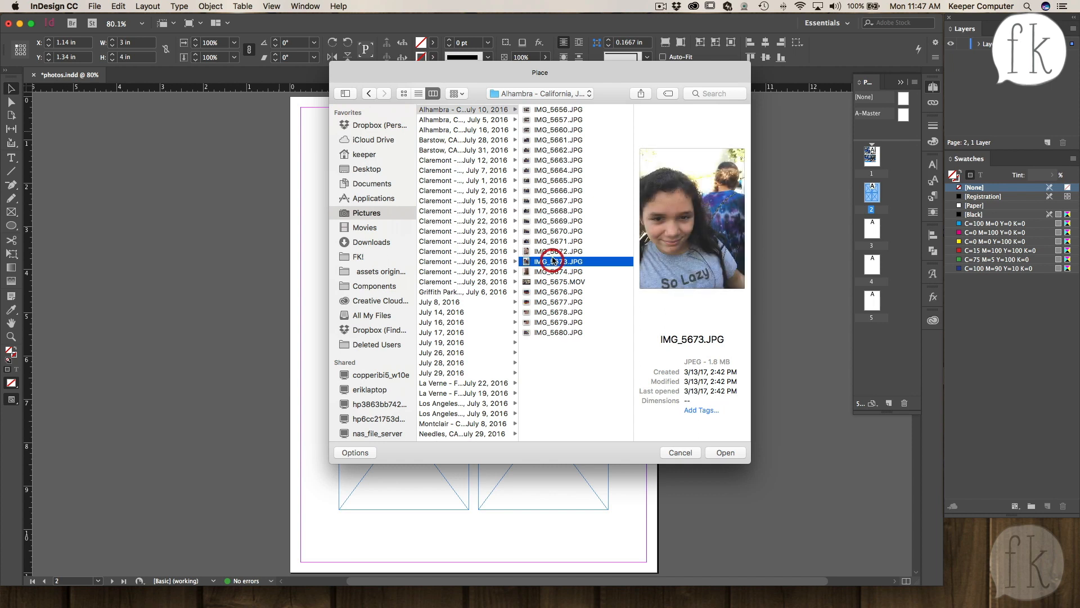
left_click(552, 241)
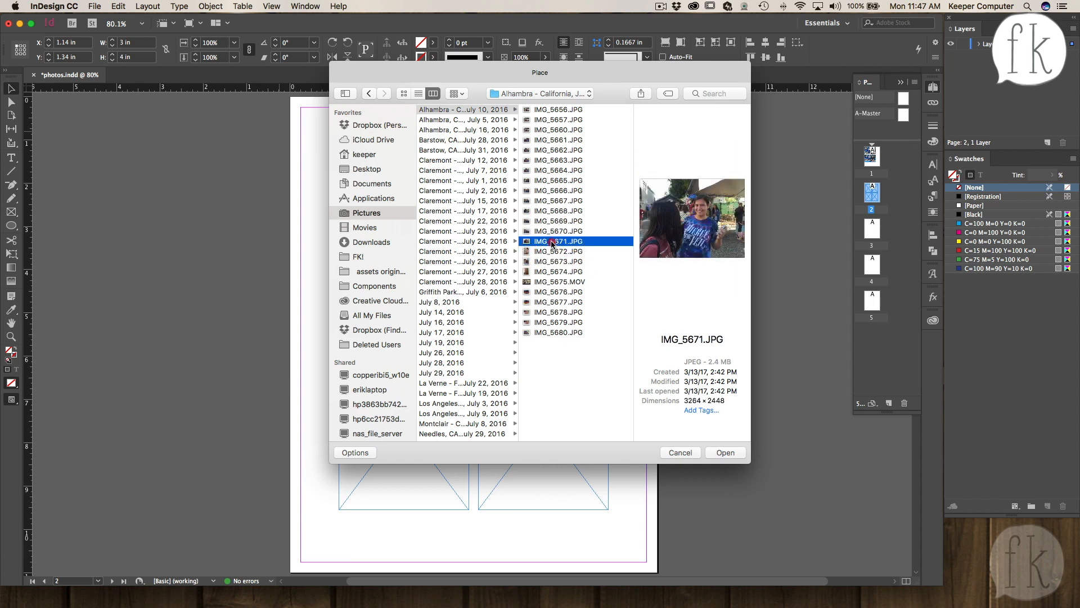
double_click(552, 241)
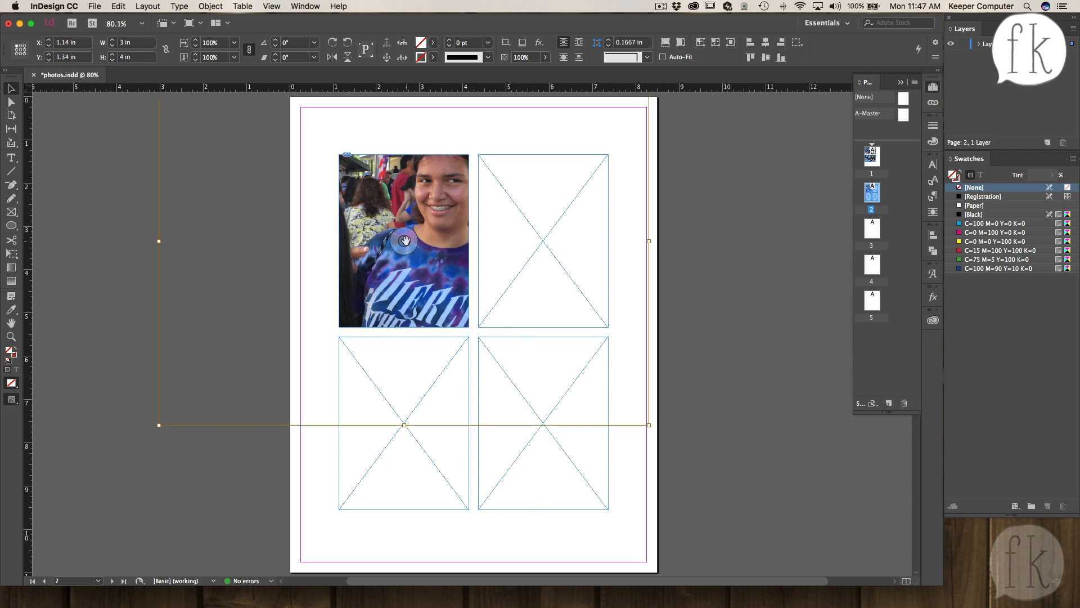
- Shift the placed photo slightly down inside the top-left frame to reframe it
left_click(405, 241)
mouse_move(405, 241)
left_mouse_down()
mouse_move(369, 261)
mouse_move(405, 256)
left_mouse_up()
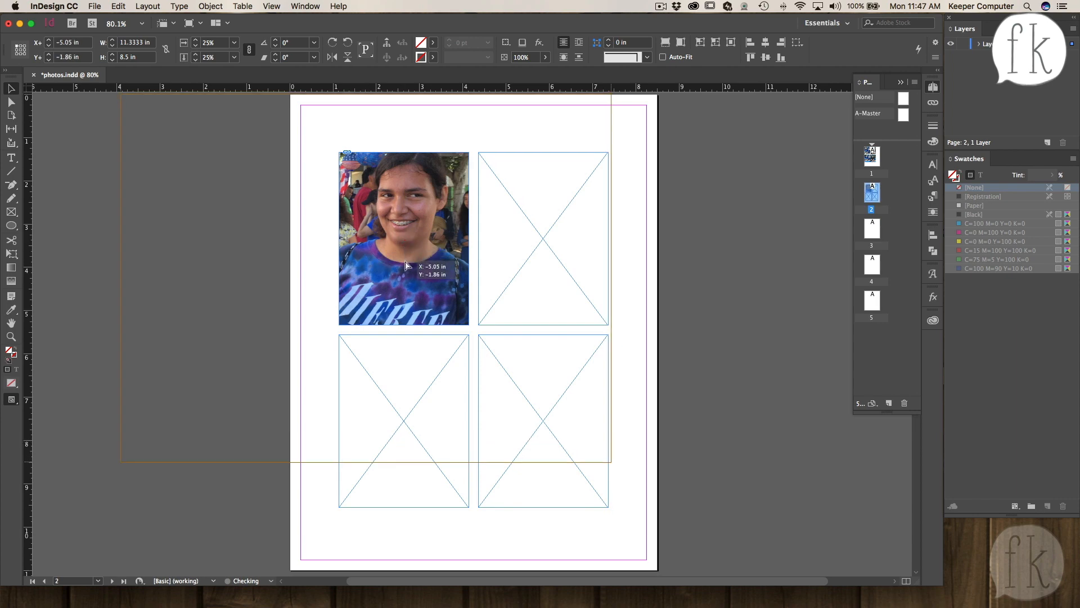
scroll(405, 256, "up", 3)
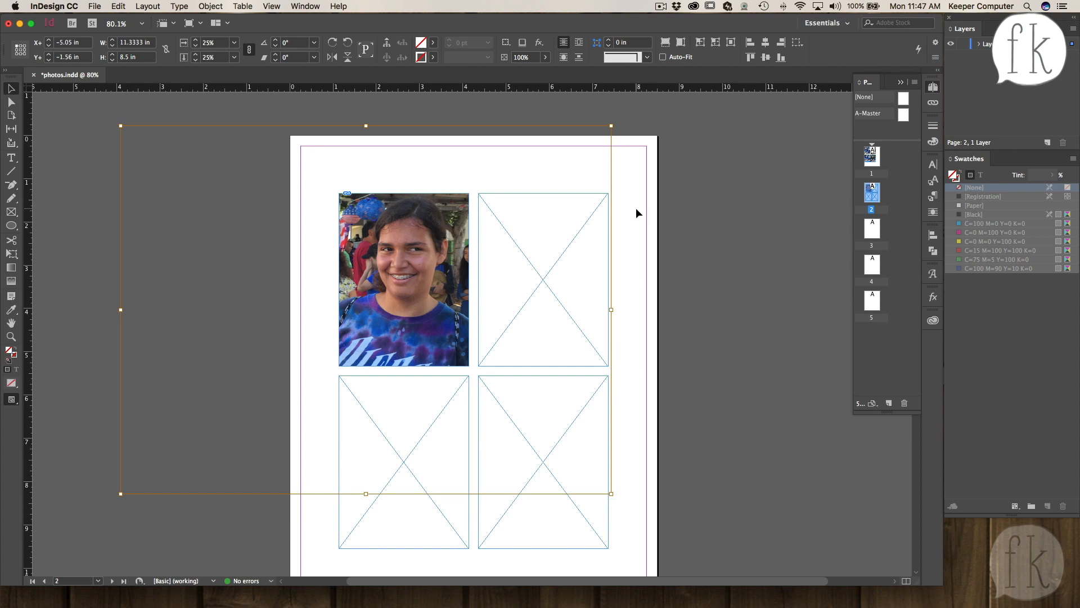
left_click(630, 262)
left_click(403, 278)
left_click(630, 333)
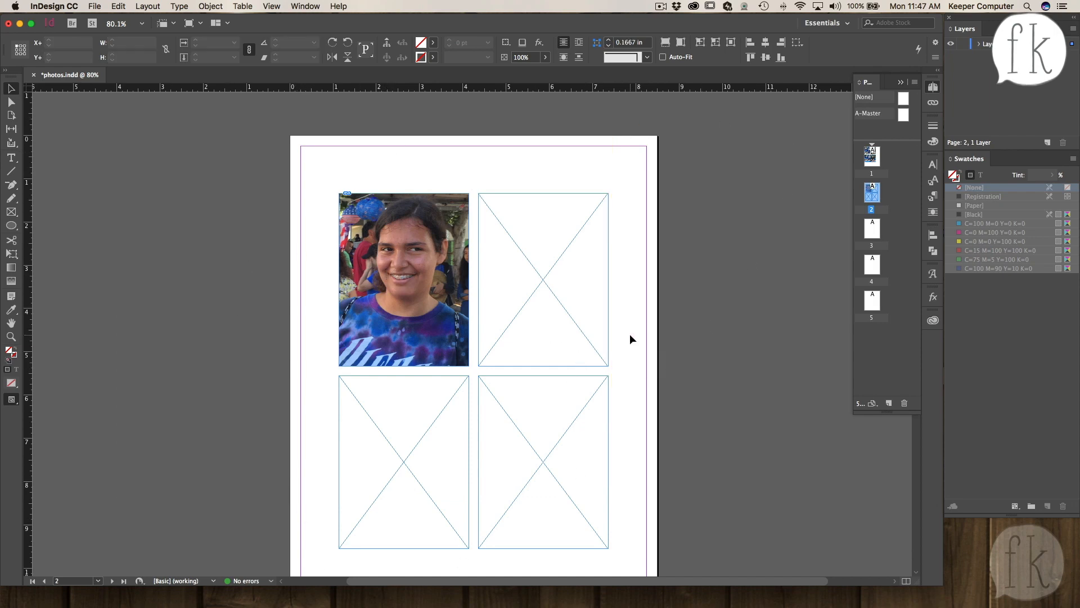
- Select the top-right frame and place IMG_5669.JPG into it
left_click(551, 286)
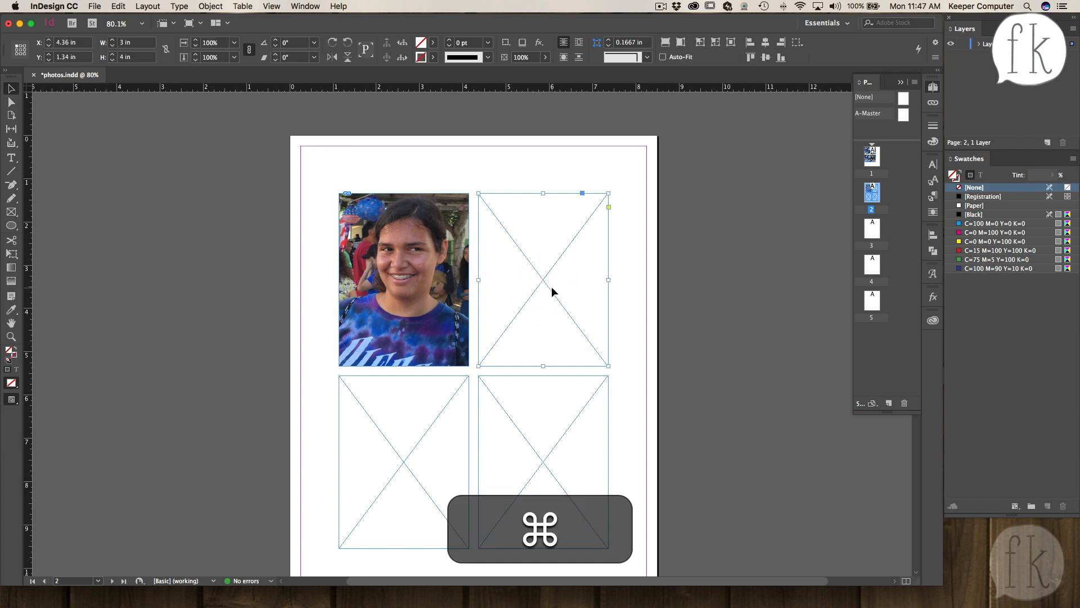
key("super+d")
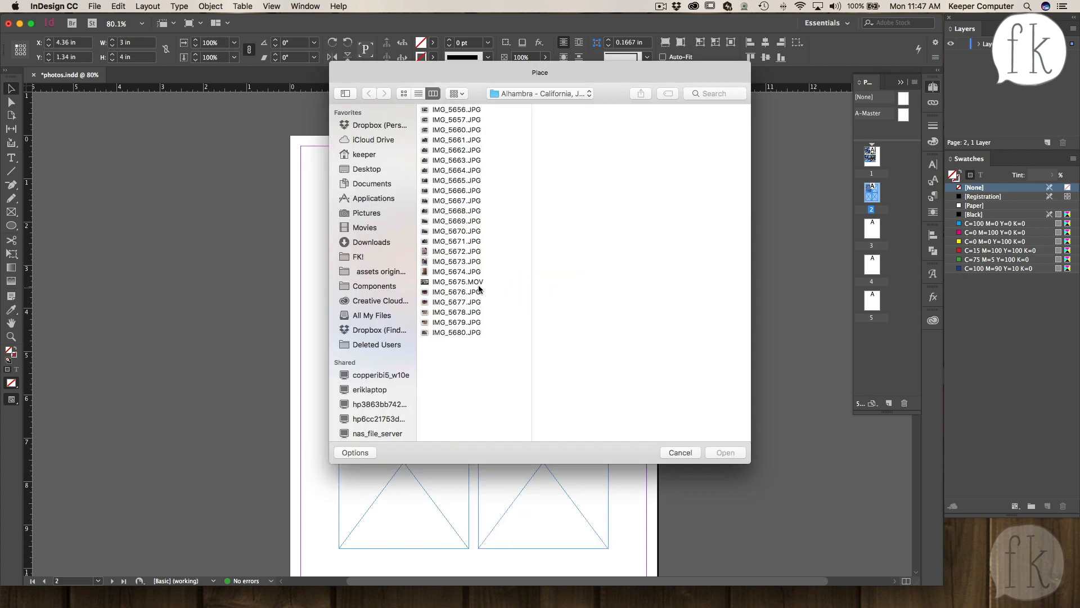
left_click(444, 219)
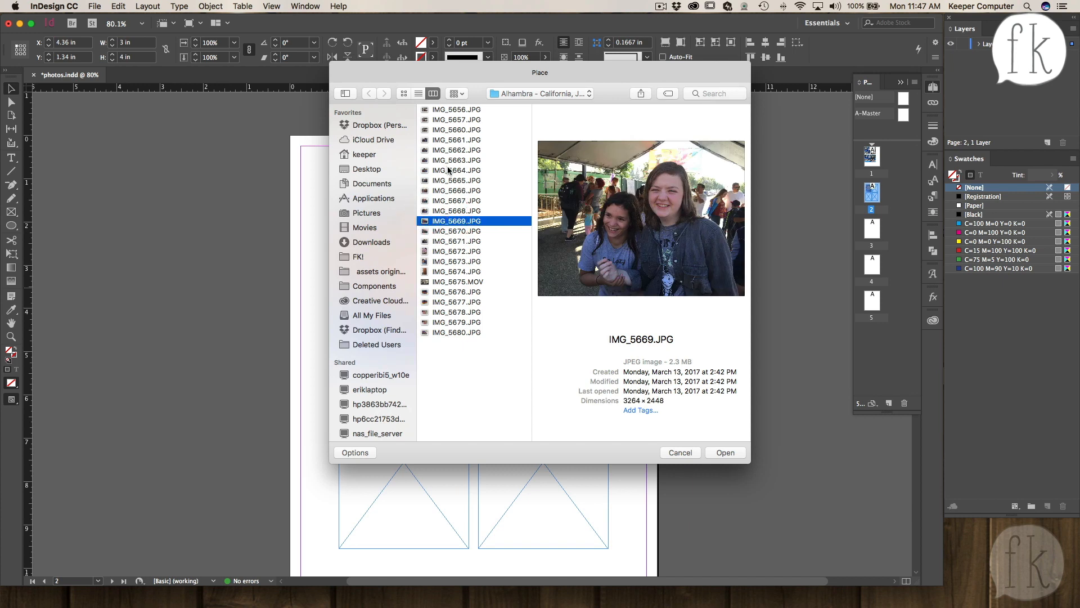
left_click(728, 453)
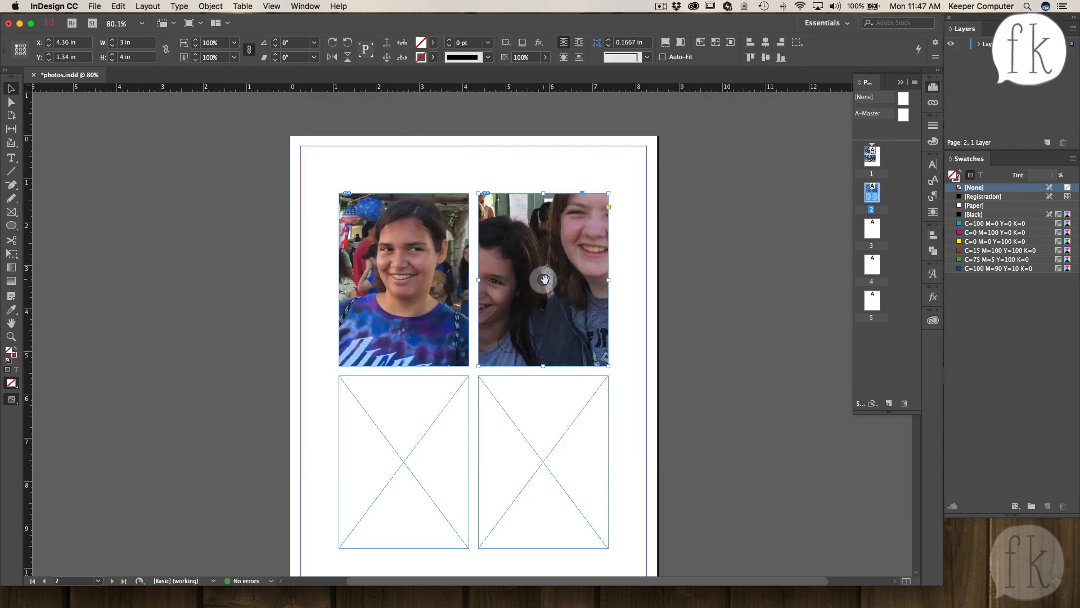
- Scale the top-right photo to 50% and shift it within its frame
left_click(543, 280)
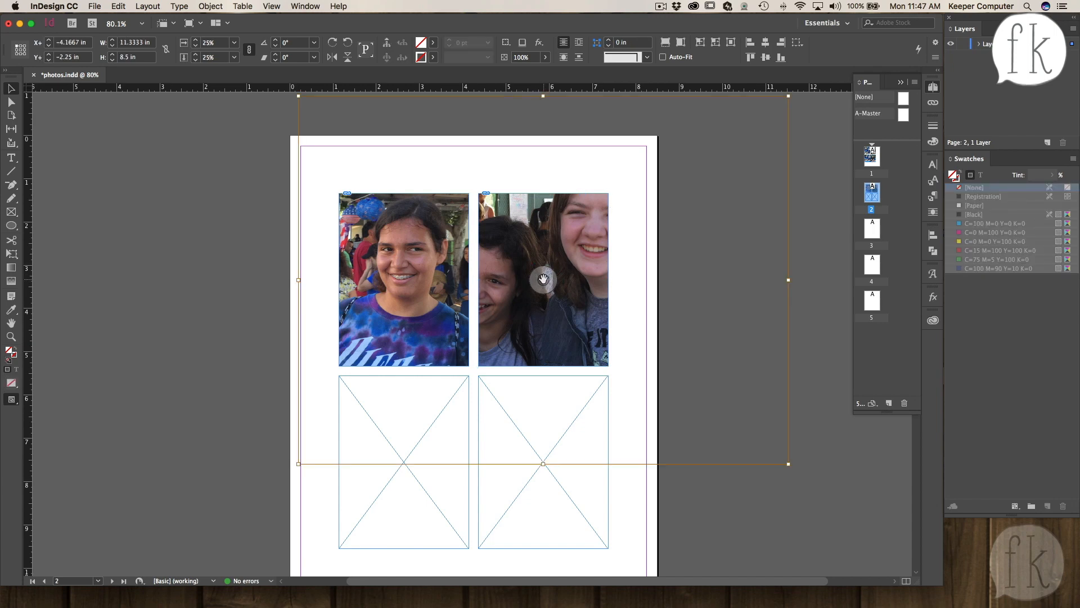
double_click(208, 42)
type("50")
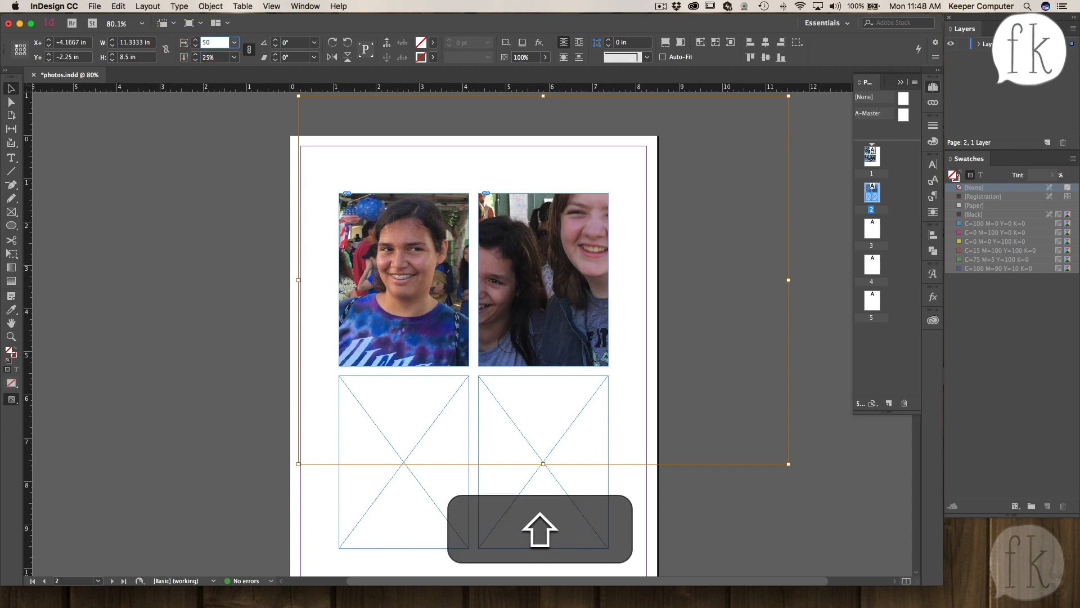
key("shift+Tab")
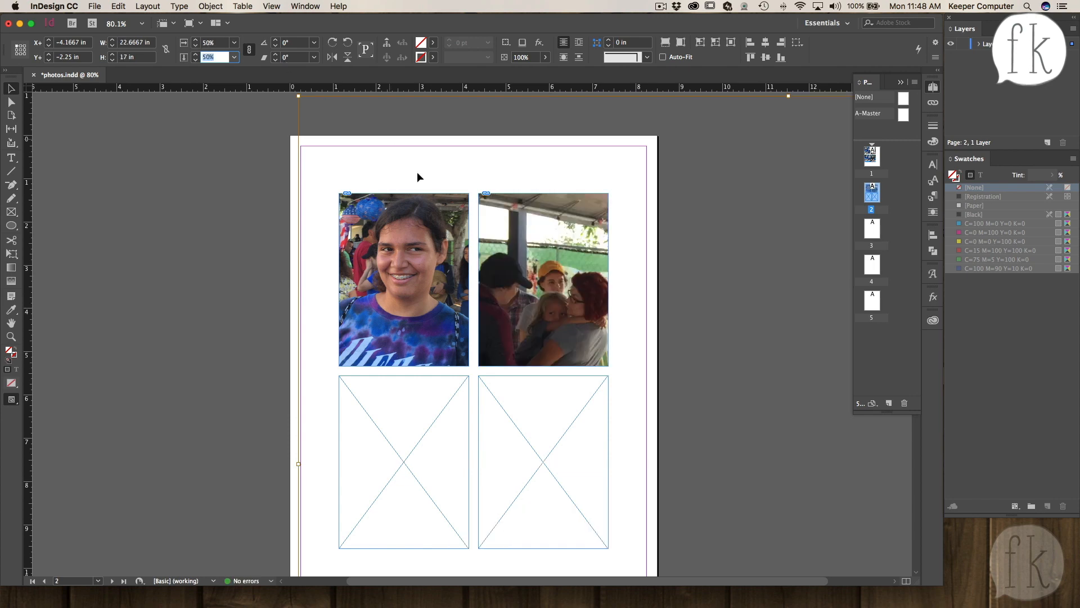
left_click_drag(544, 278, 431, 152)
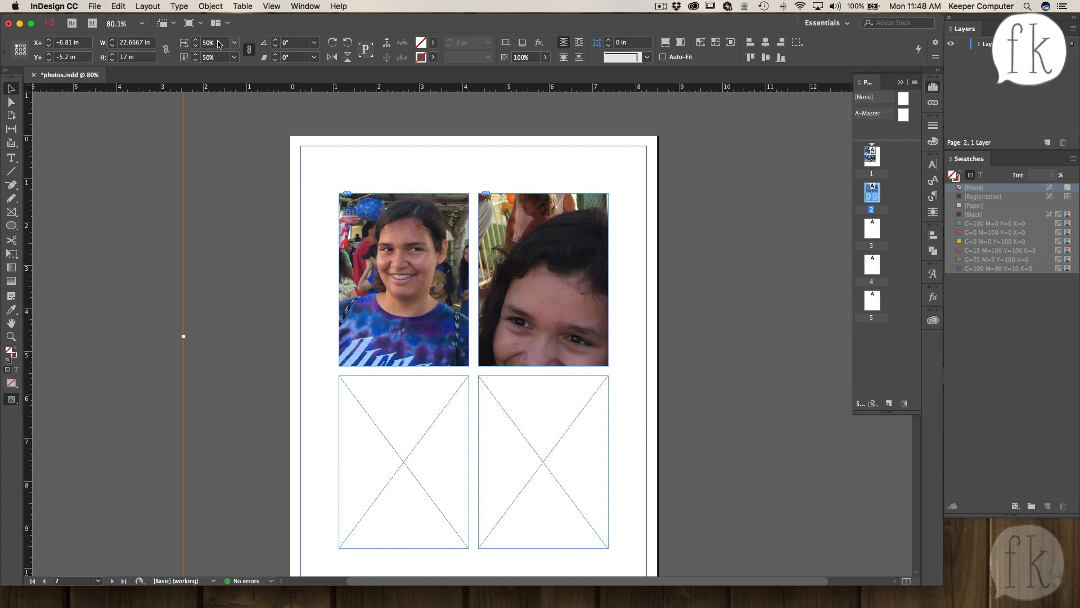
- Try scaling the top-right photo to 10%, then undo the change
left_click(180, 43)
type("10")
key("Tab")
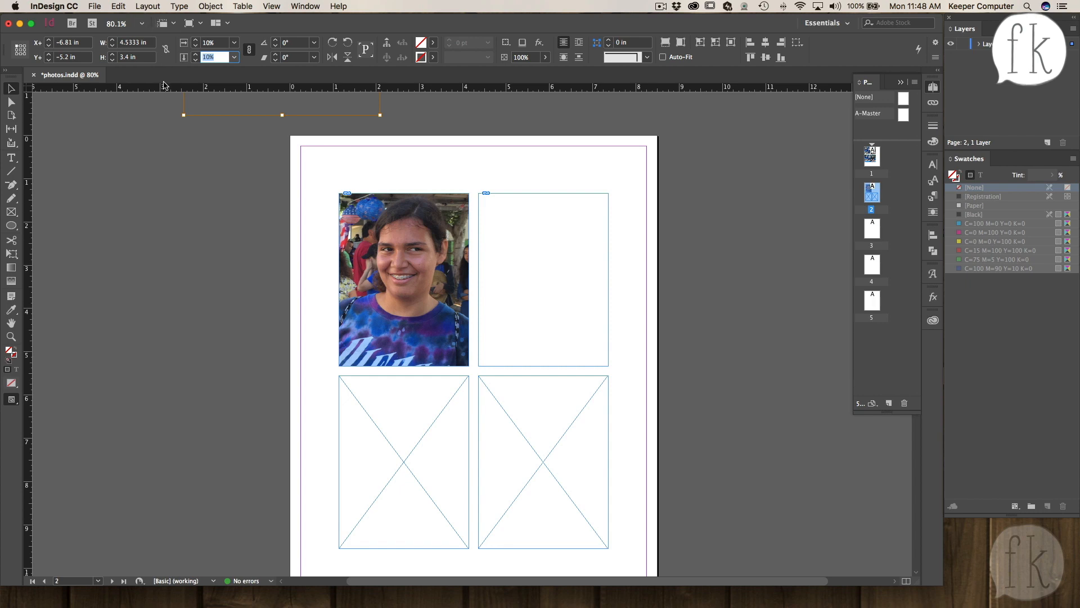
left_click(543, 279)
left_click(372, 179)
left_click_drag(329, 120, 288, 82)
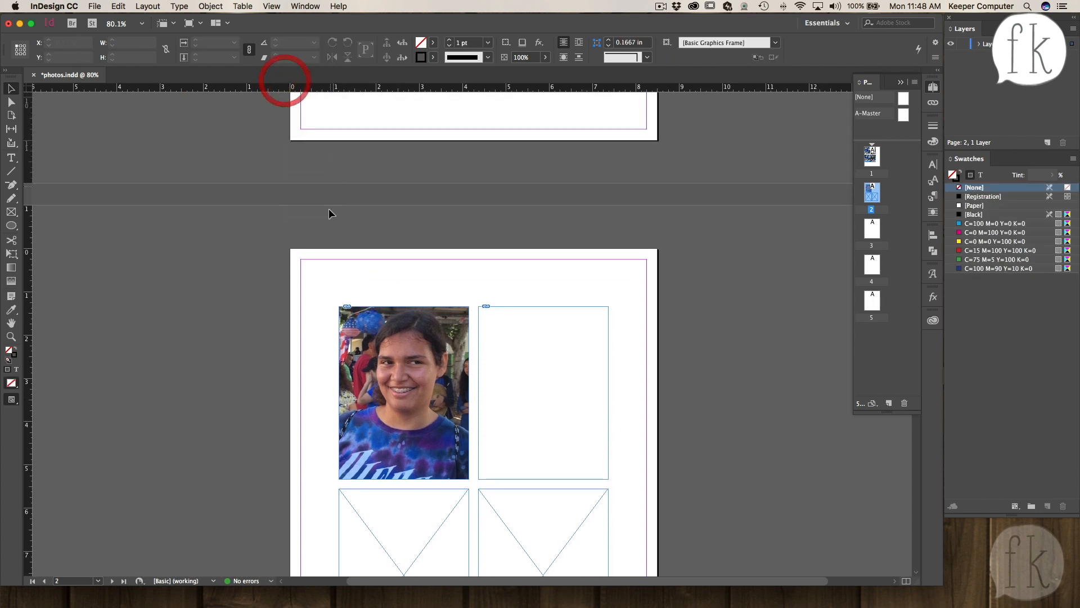
left_click(420, 251)
key("super+z")
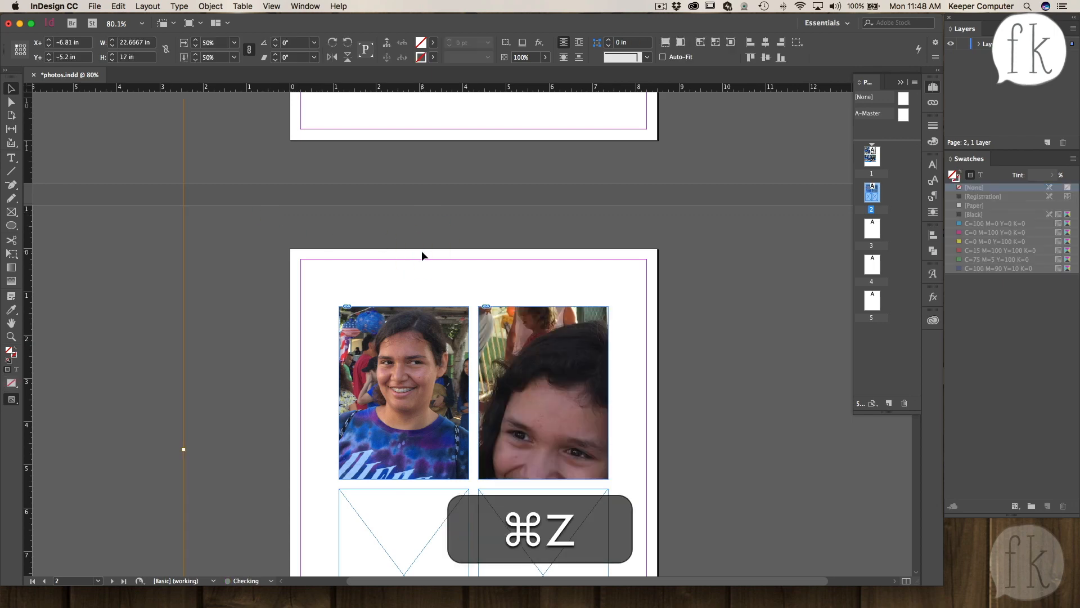
- Scale the top-right photo to 10% and move it within the frame
left_click(544, 390)
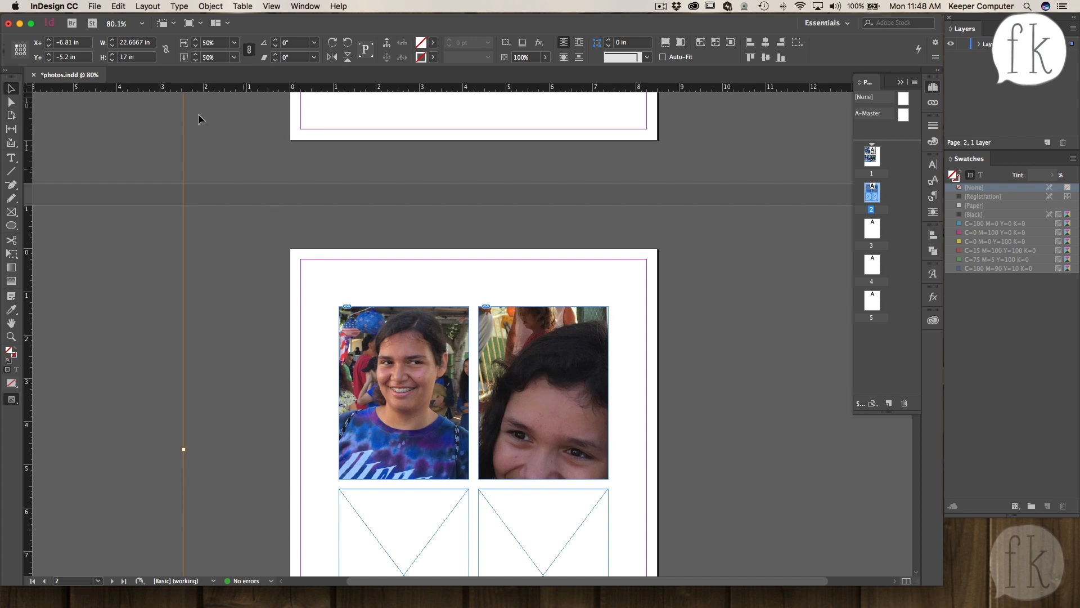
left_click(214, 42)
type("10")
key("Tab")
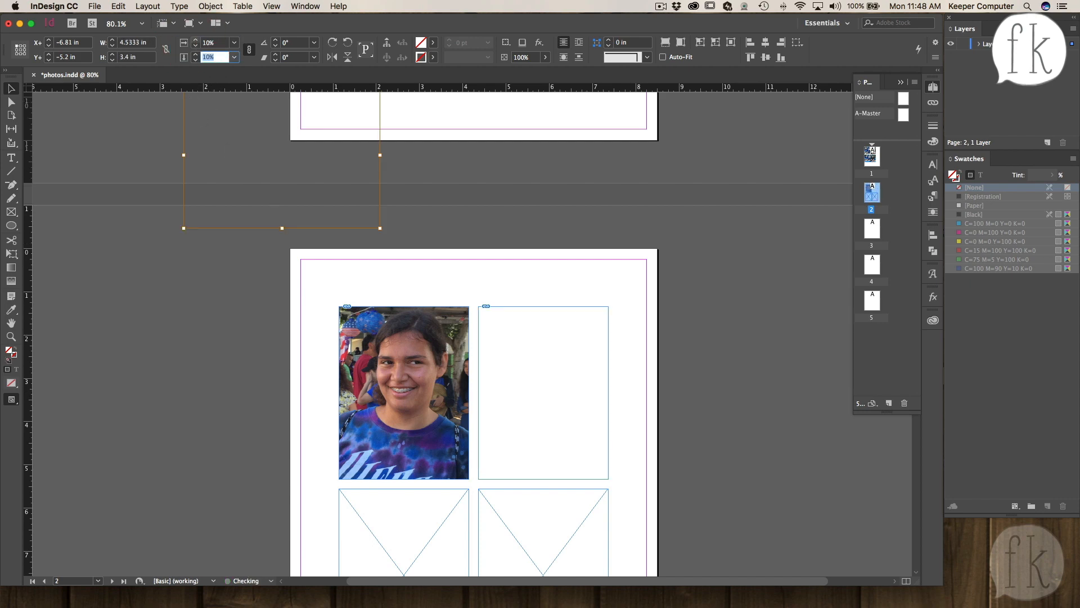
left_click_drag(198, 227, 482, 457)
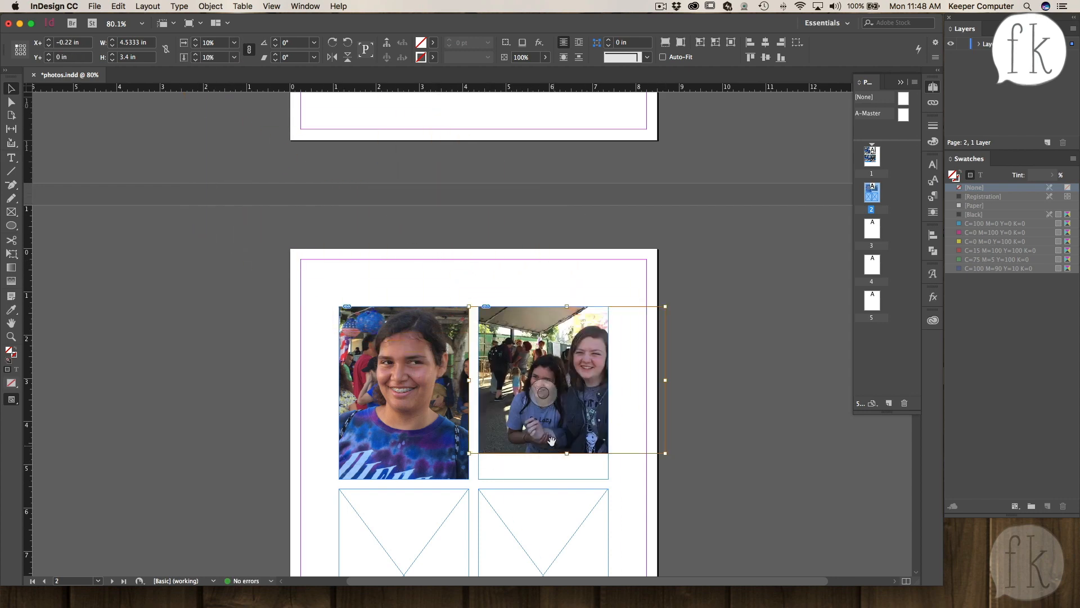
left_click_drag(544, 394, 532, 397)
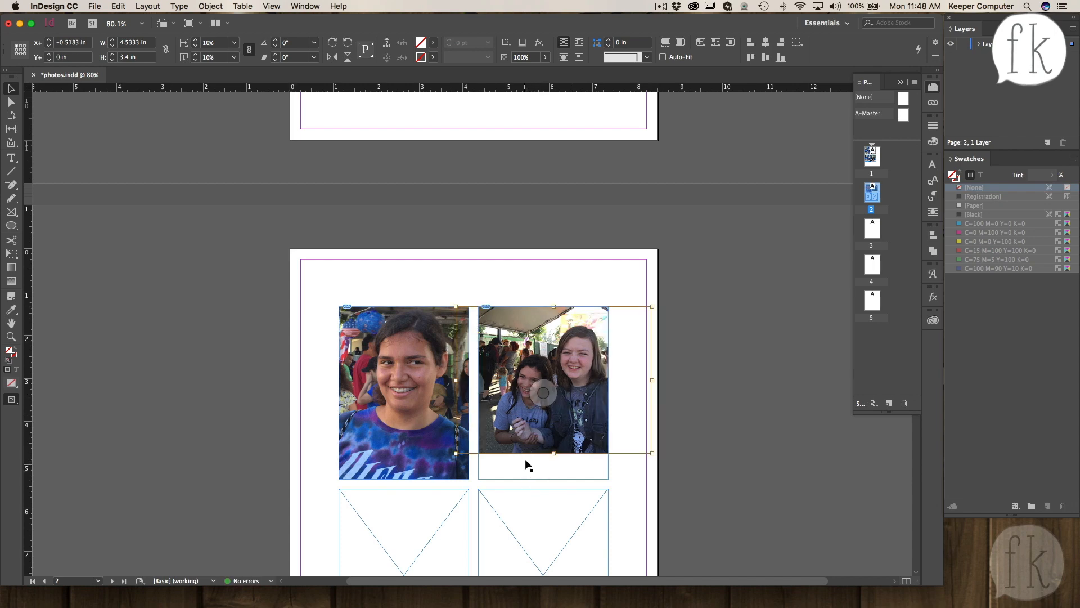
- Set the top-right photo's scale to 15% and reposition it to fill the frame
left_click_drag(216, 43, 198, 43)
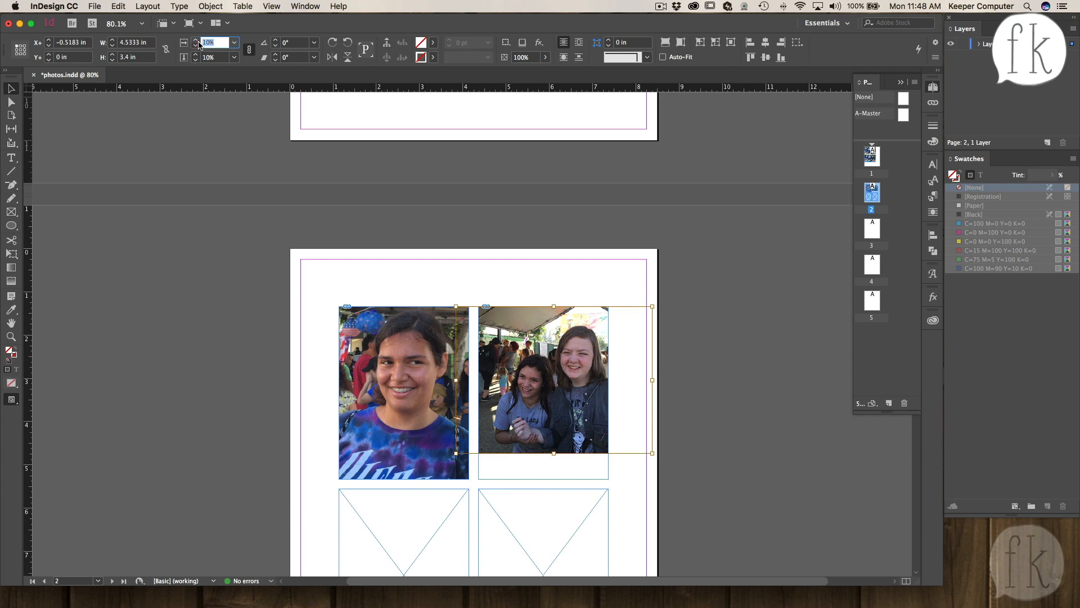
type("15")
key("Tab")
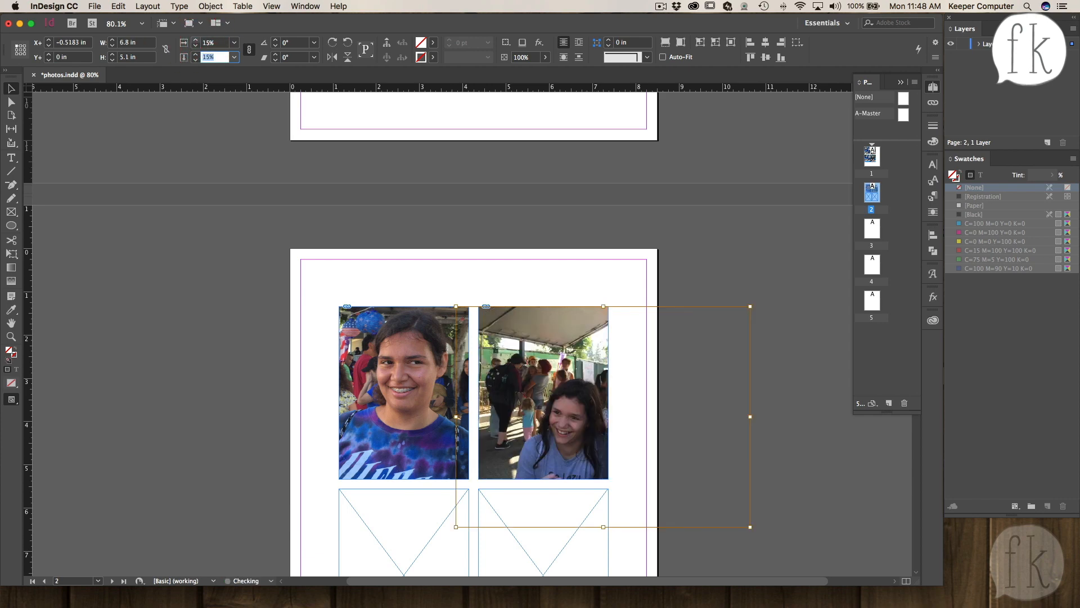
left_click_drag(544, 394, 457, 354)
left_click_drag(532, 384, 562, 406)
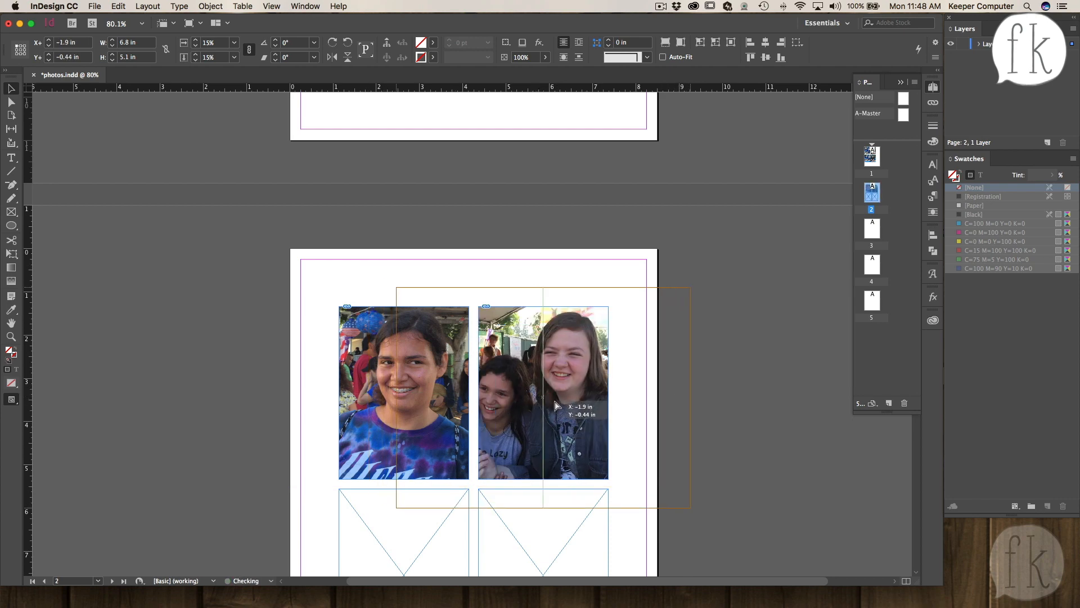
left_click(727, 394)
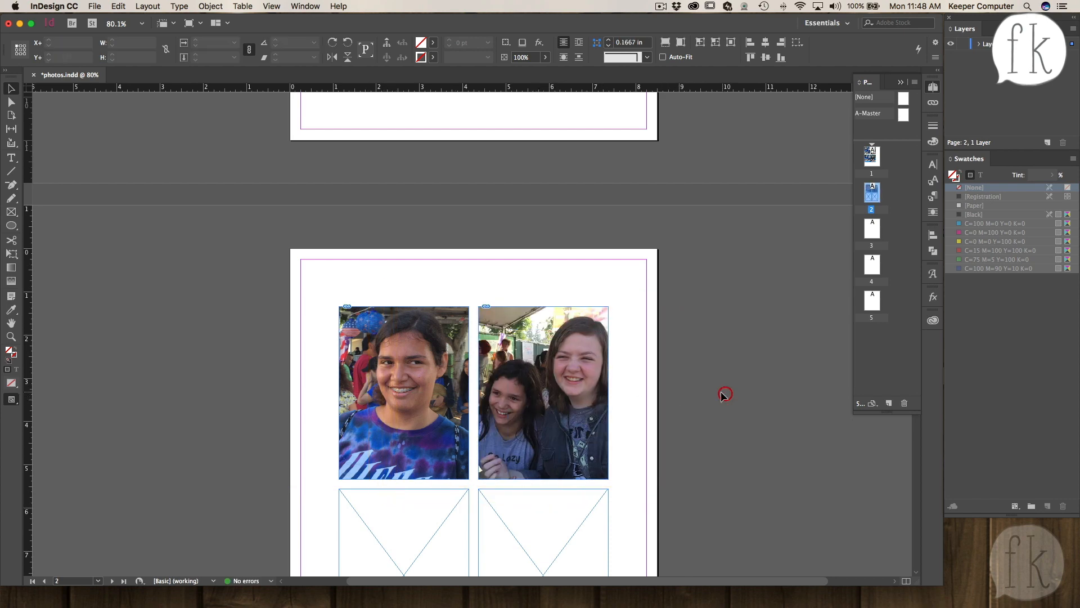
- Select the bottom-left frame and open the Place dialog
scroll(665, 390, "down", 1)
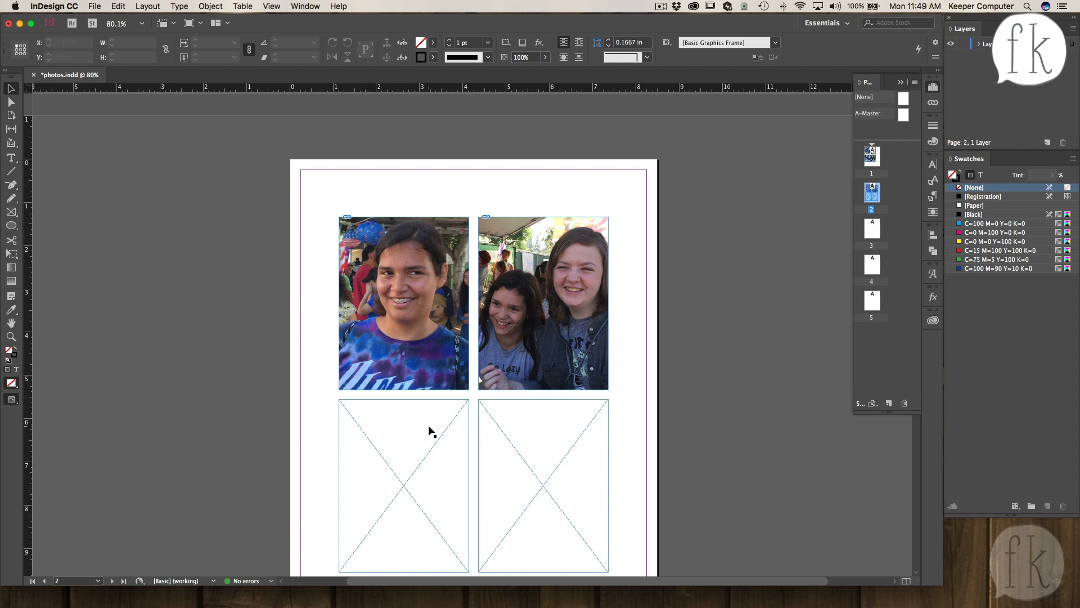
left_click(395, 484)
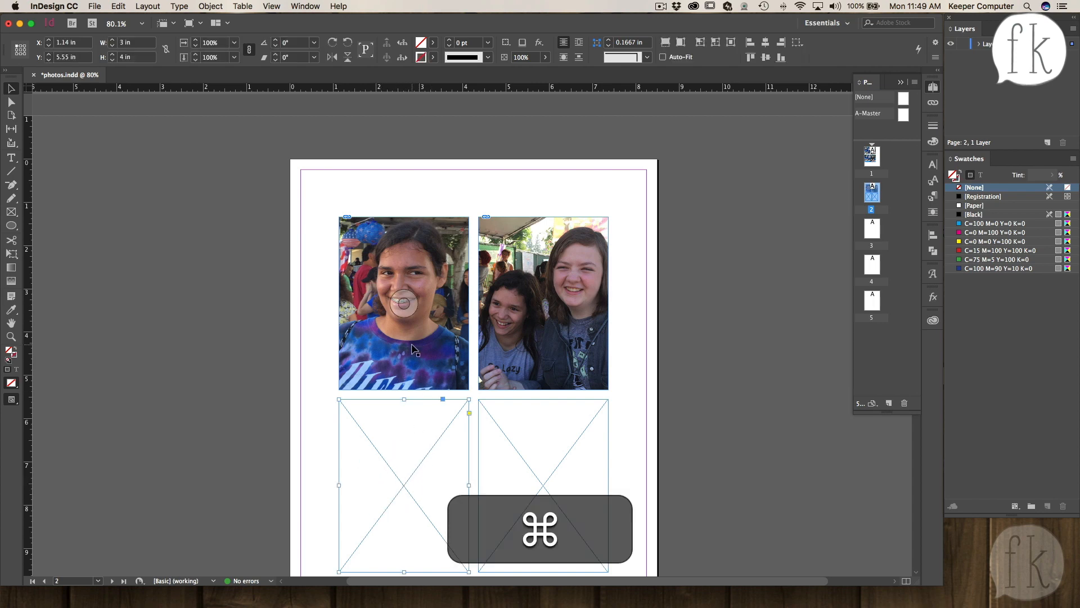
scroll(415, 349, "down", 3)
key("super+d")
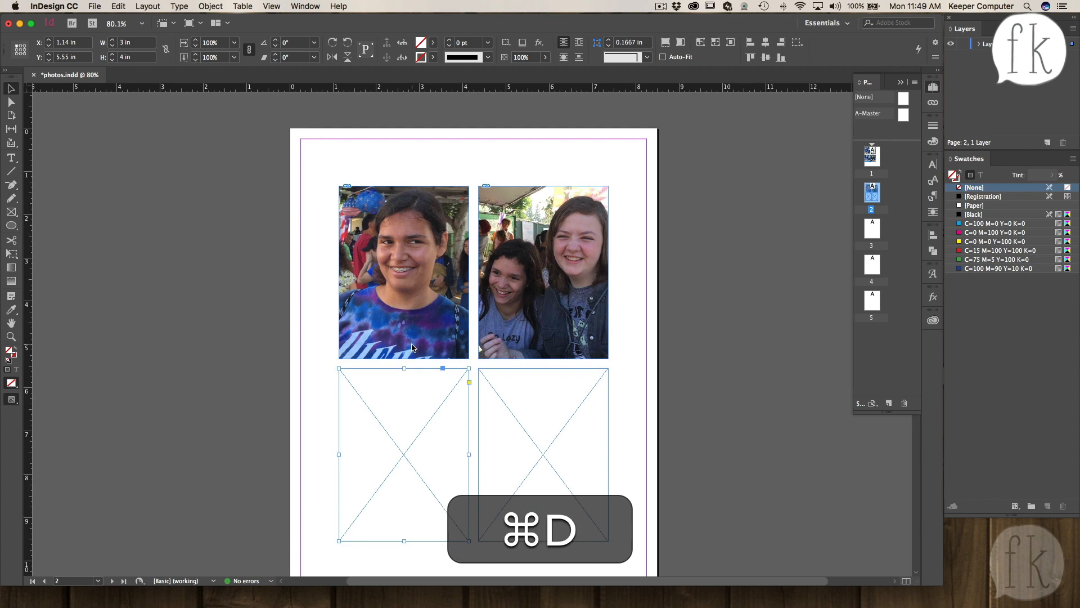
- Choose IMG_5676.JPG in the Place dialog and place it into the bottom-left frame
left_click(440, 291)
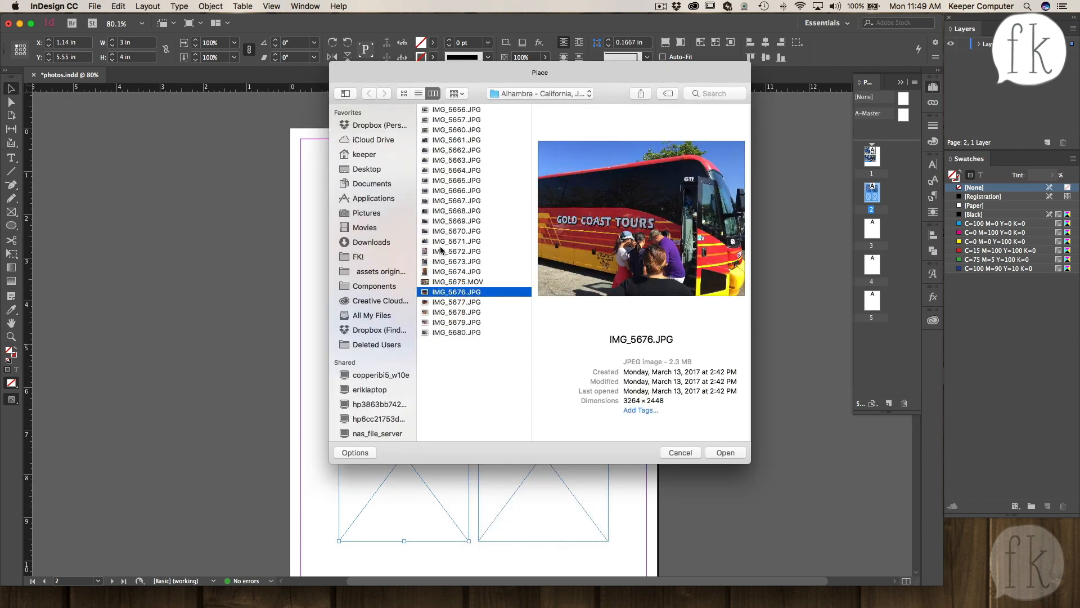
left_click(440, 282)
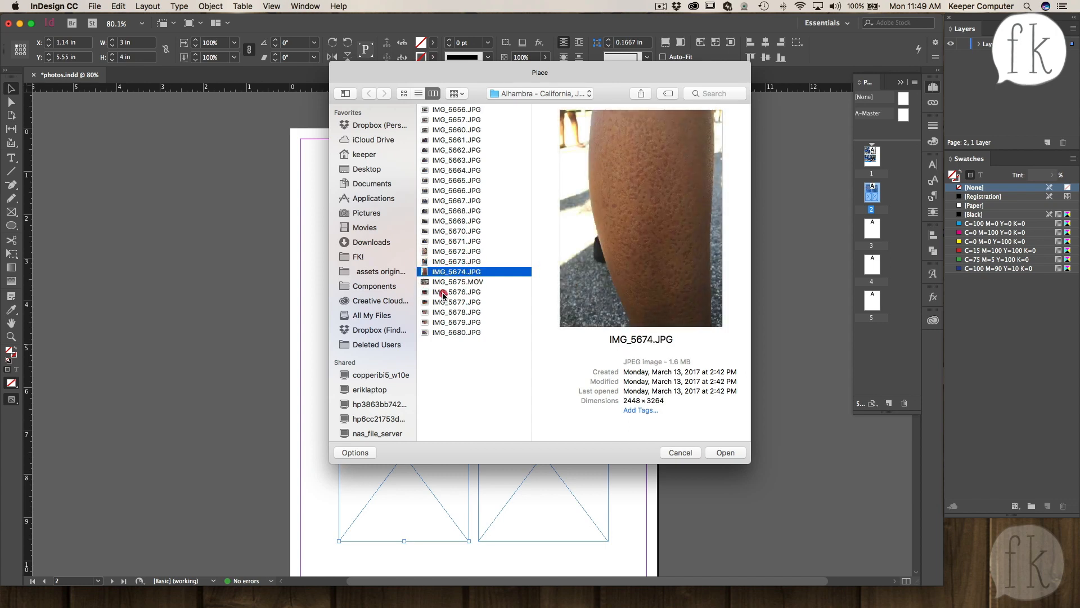
left_click(441, 291)
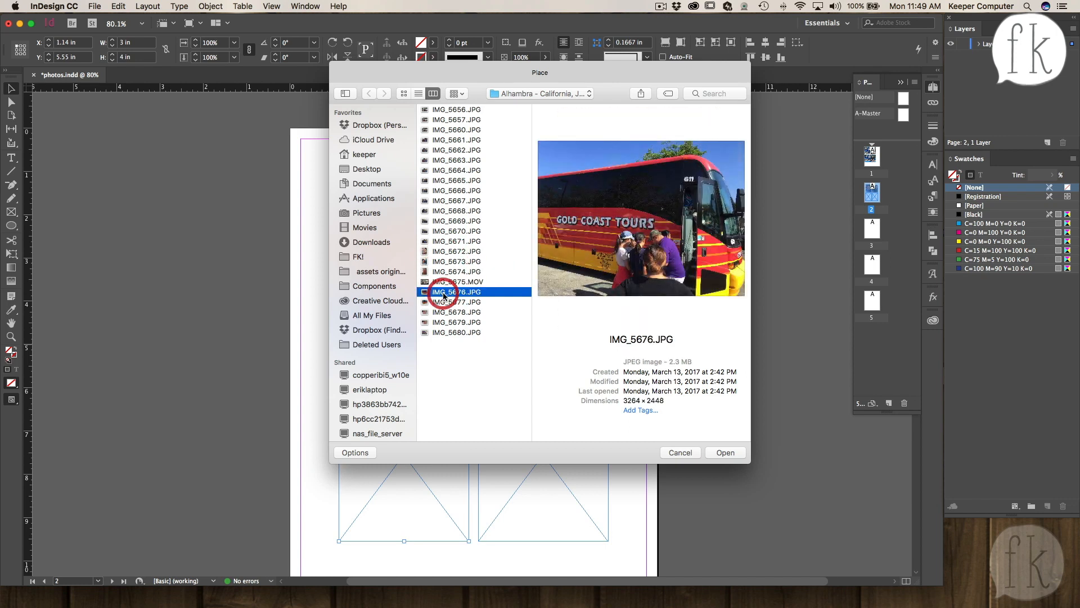
left_click(725, 454)
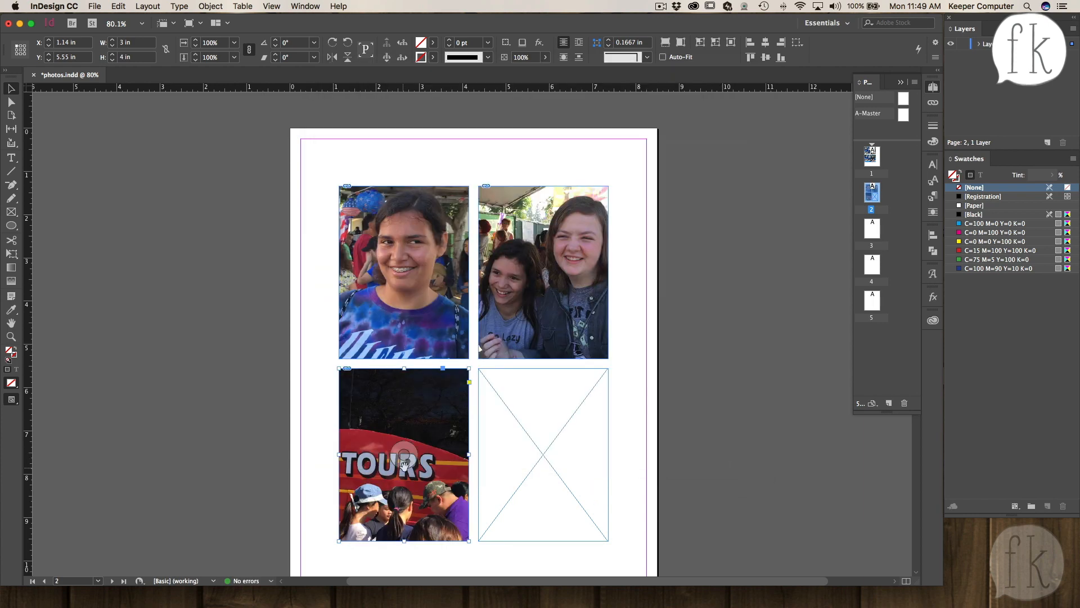
- Reposition the bus photo inside the bottom-left frame and rotate it 90°
left_click_drag(403, 456, 538, 461)
left_click_drag(421, 461, 251, 448)
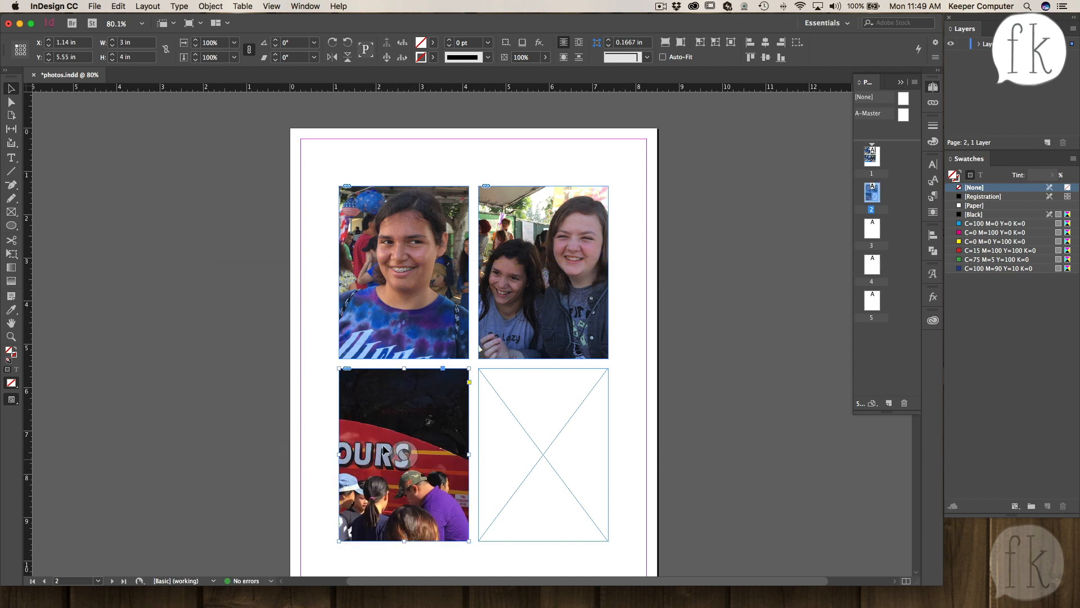
left_click(402, 450)
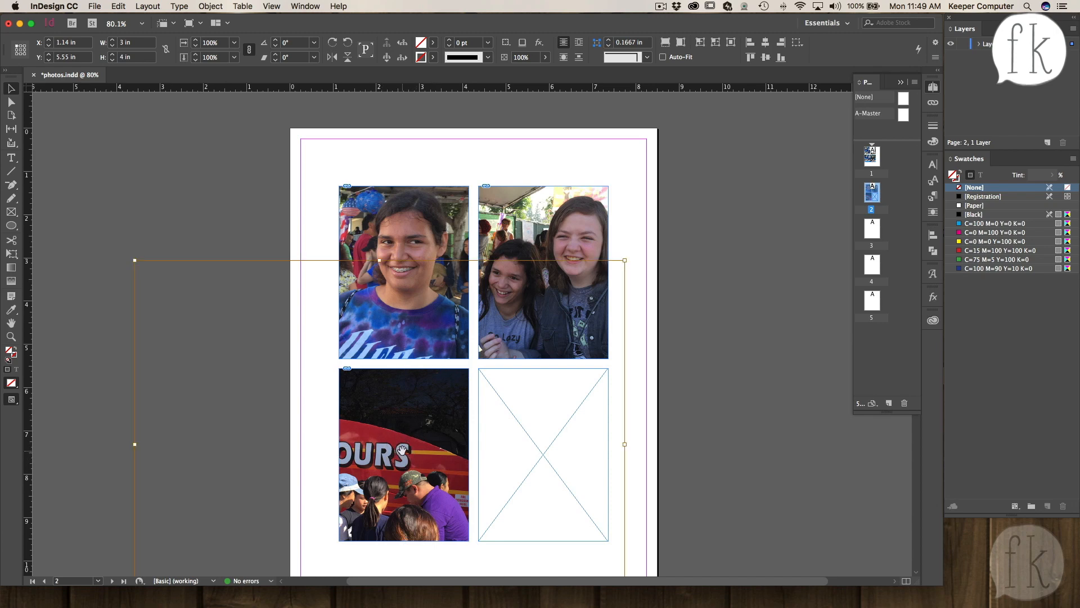
left_click(402, 450)
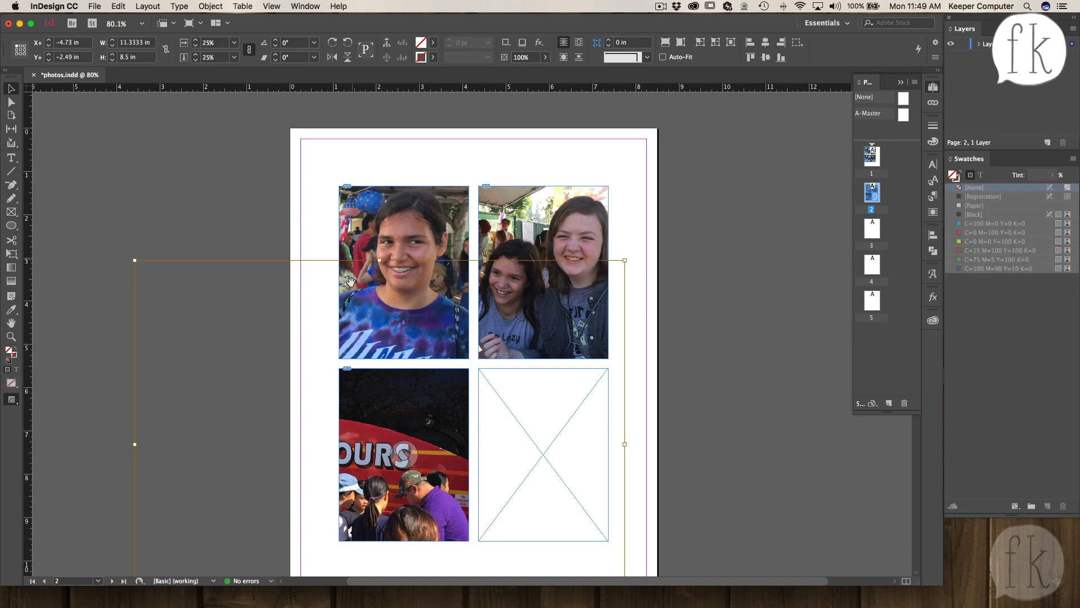
left_click(281, 43)
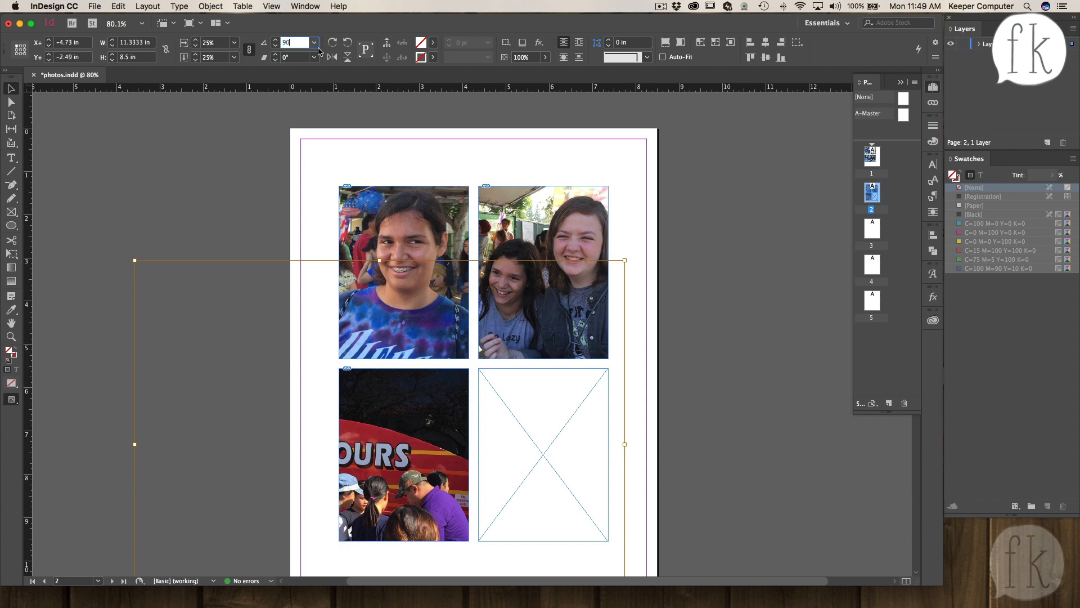
type("90")
key("Return")
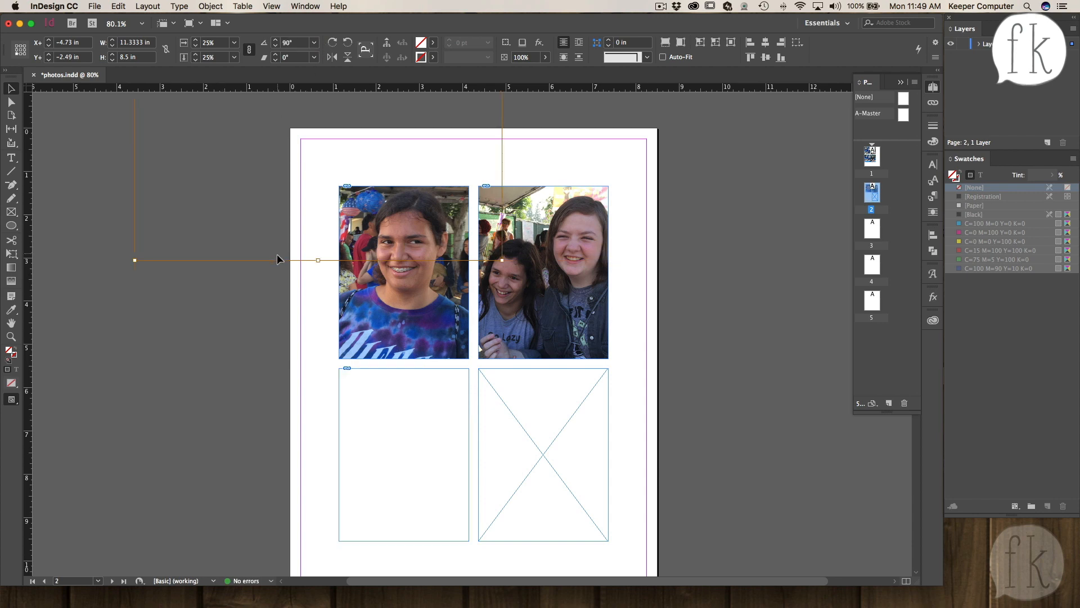
- Scale the rotated bus photo to 10%, undoing an accidental drag of it
left_click_drag(276, 259, 341, 557)
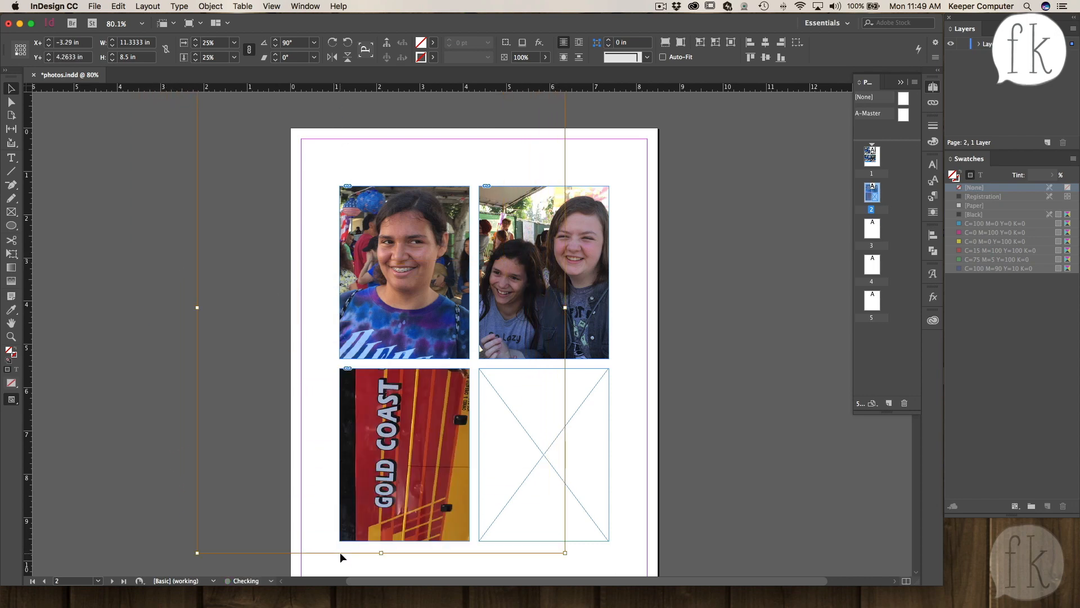
left_click(204, 43)
type("10")
key("Tab")
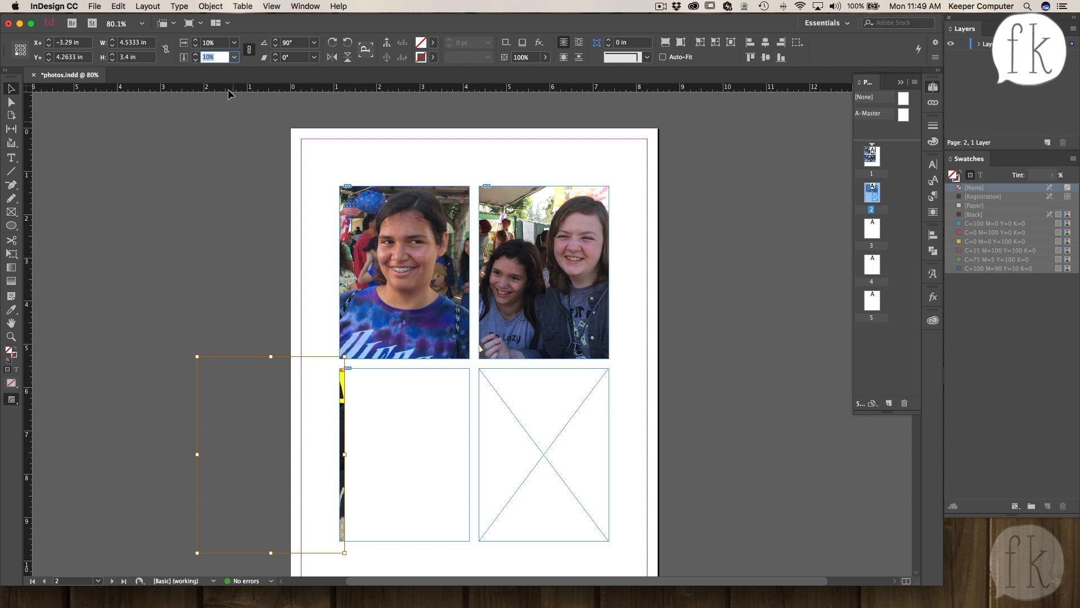
key("Return")
left_click_drag(343, 391, 403, 389)
key("super+z")
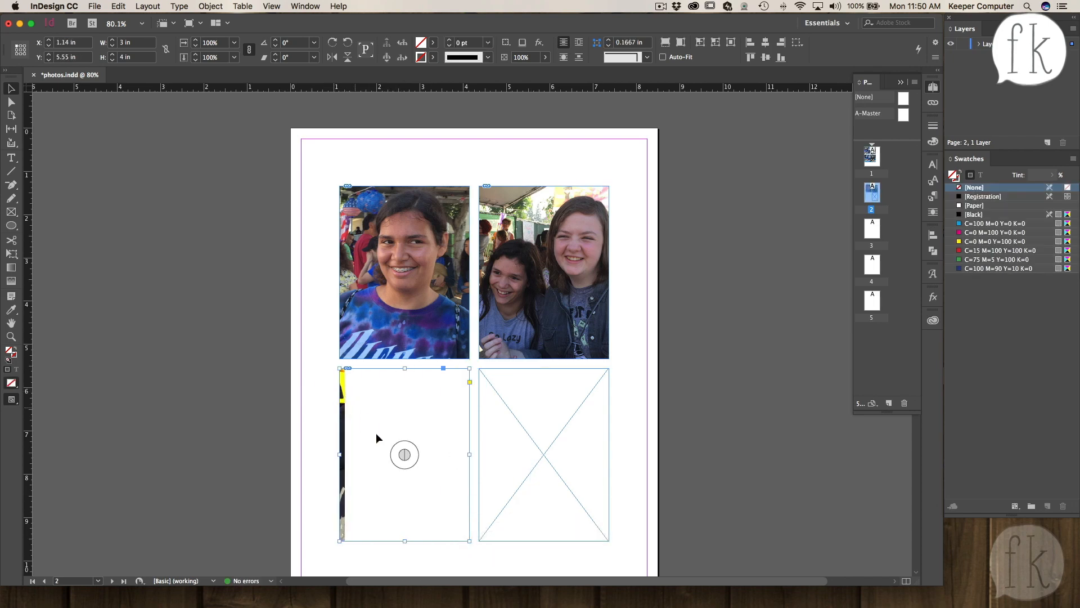
- Move the bus photo within the bottom-left frame so it fills the frame
left_click(404, 453)
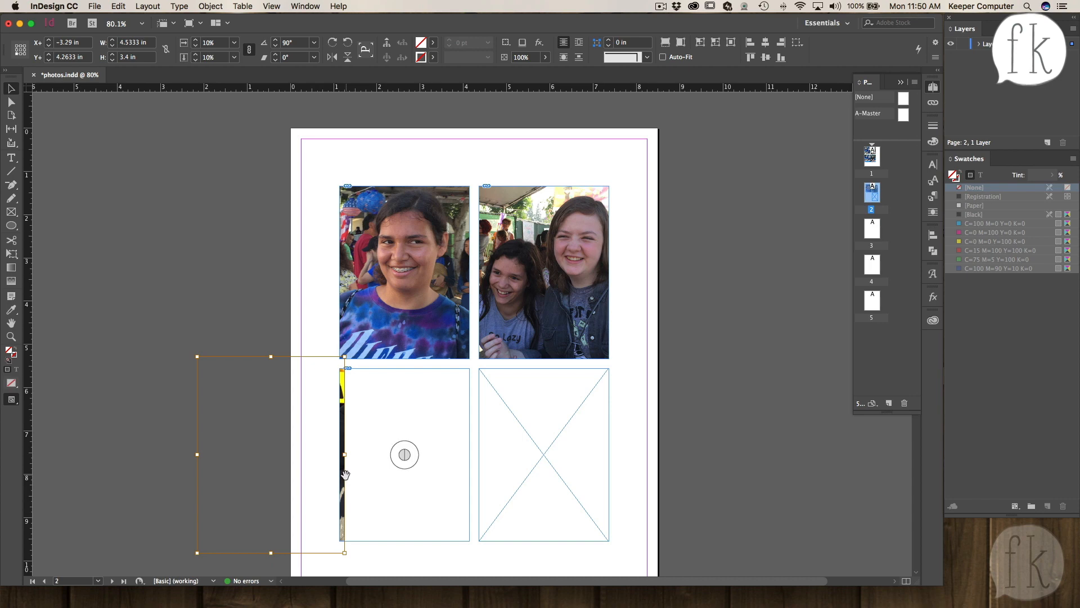
left_click_drag(344, 475, 471, 482)
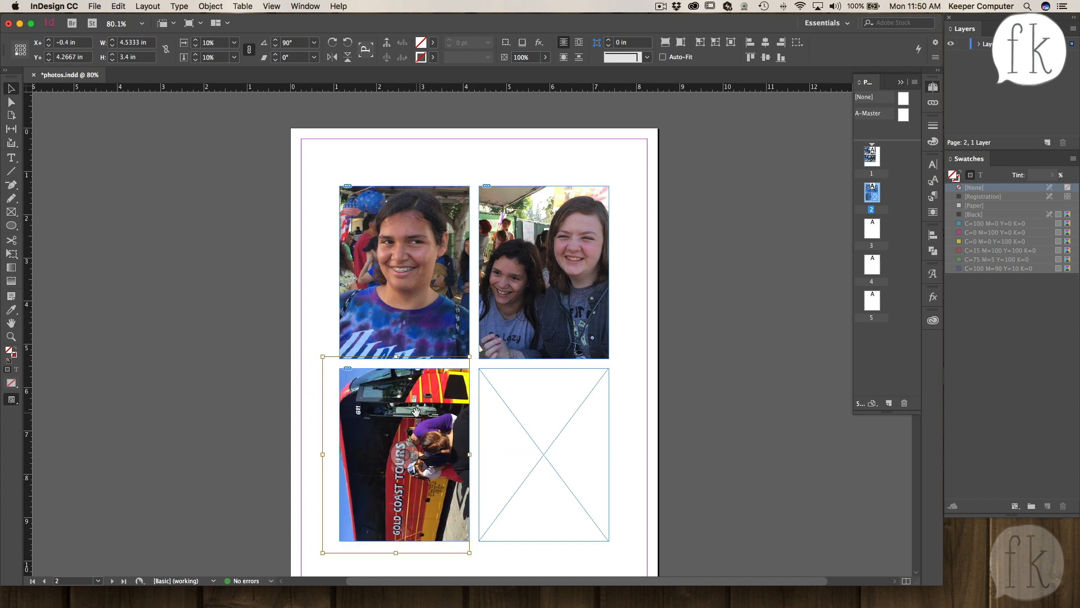
left_click_drag(421, 408, 422, 419)
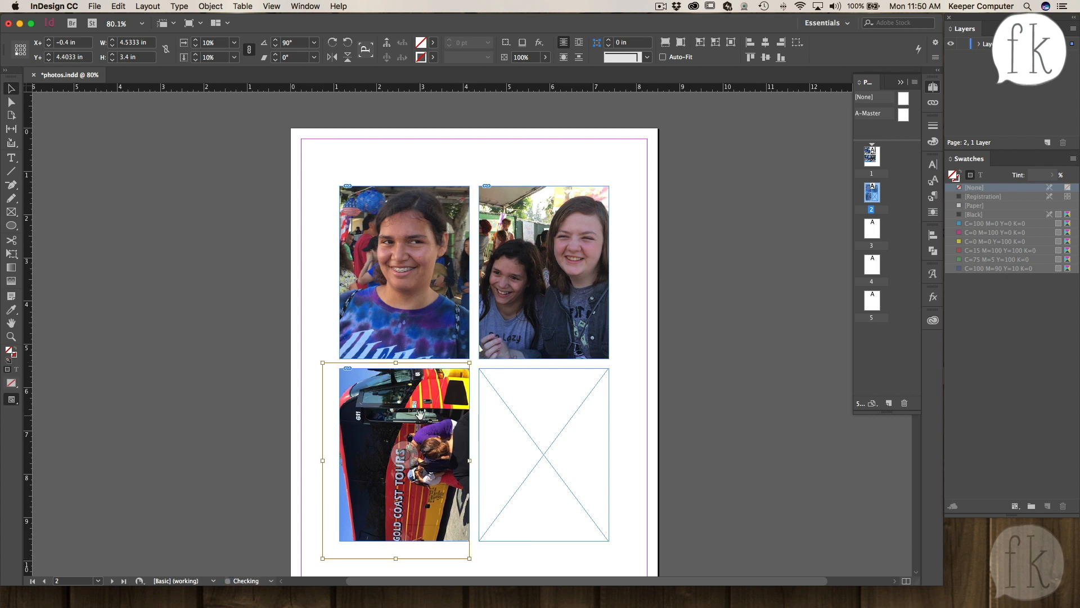
left_click(265, 404)
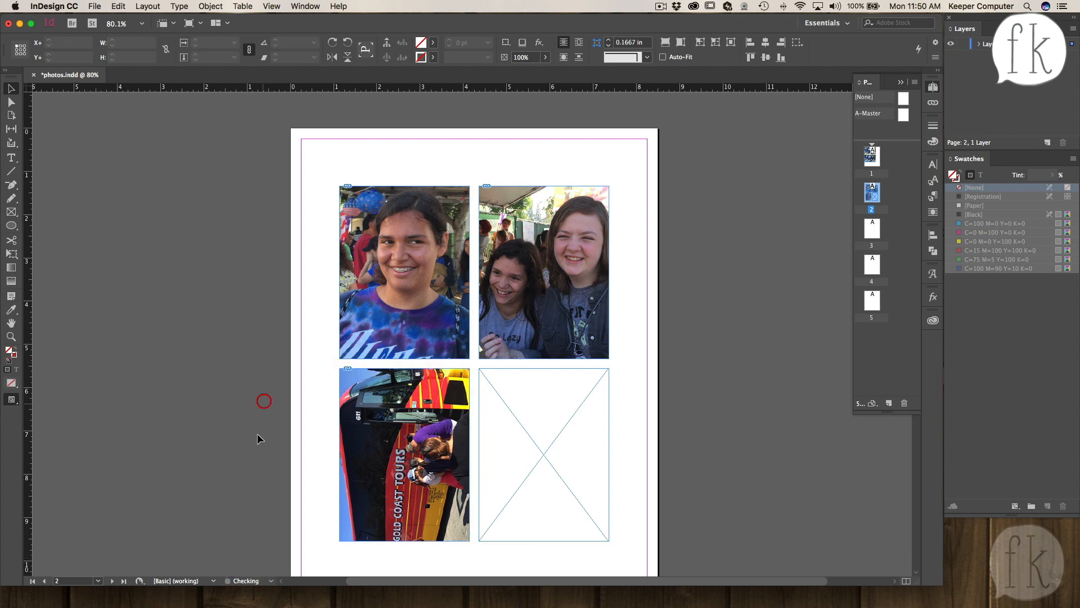
- Try rotating the bottom-left frame 90° and moving it, then undo both changes
left_click(403, 447)
left_click(403, 448)
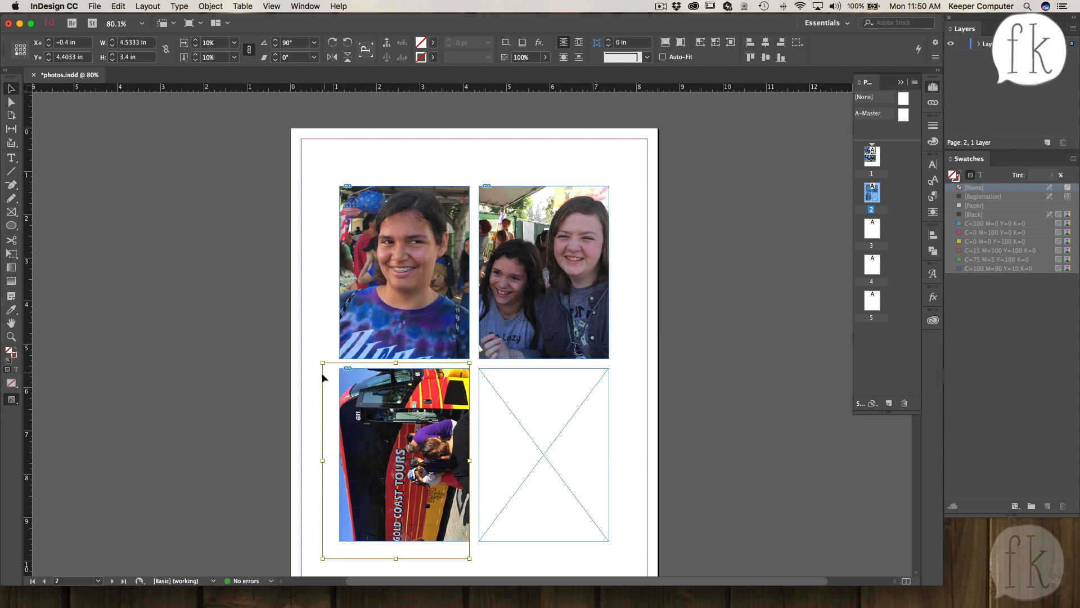
left_click(311, 331)
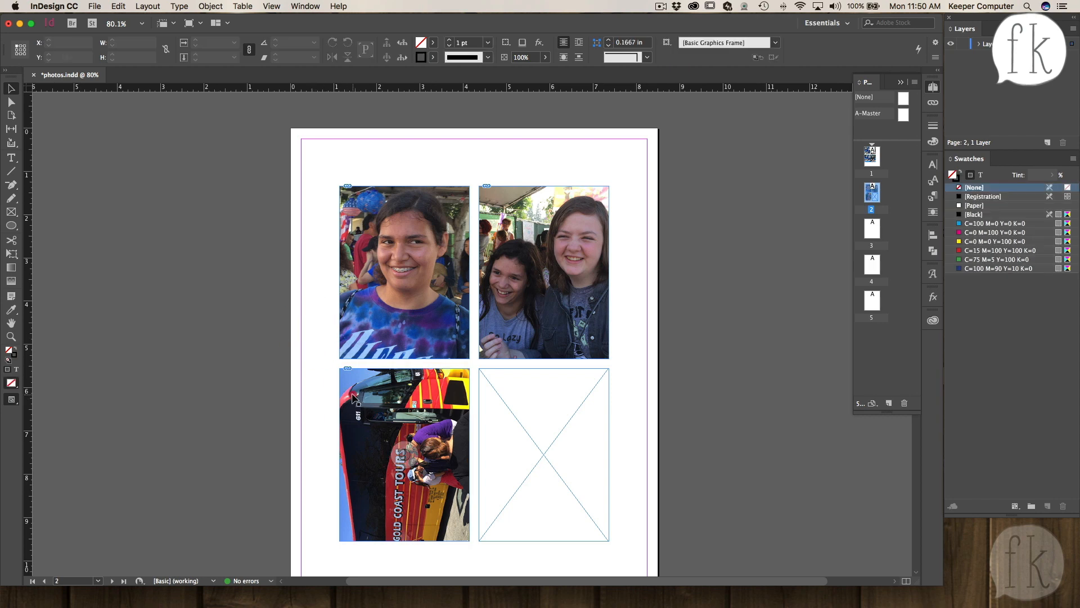
left_click(350, 394)
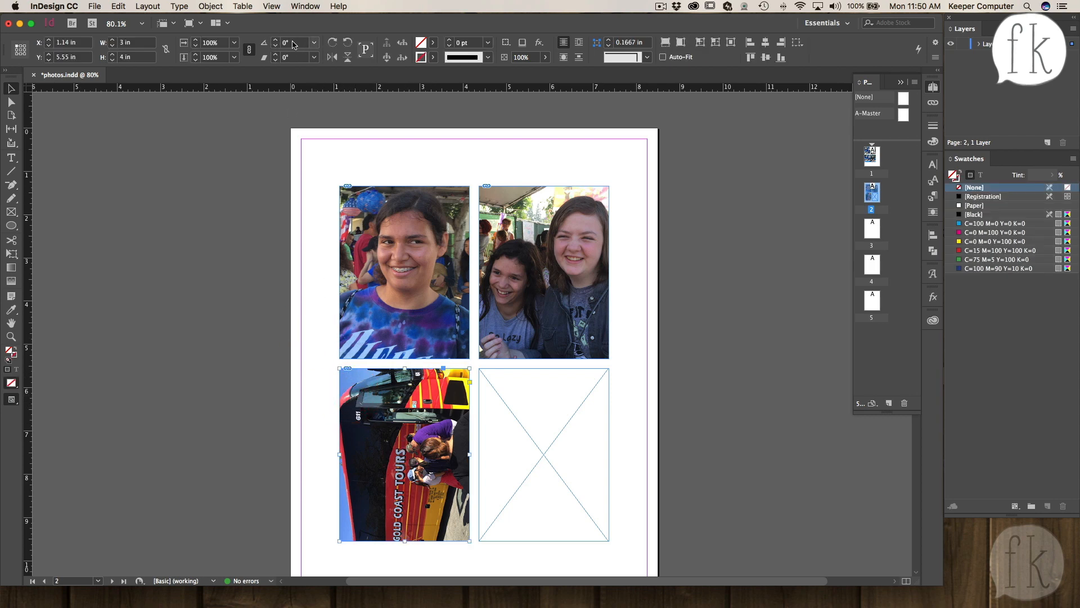
left_click(264, 43)
key("Return")
left_click_drag(465, 288, 290, 444)
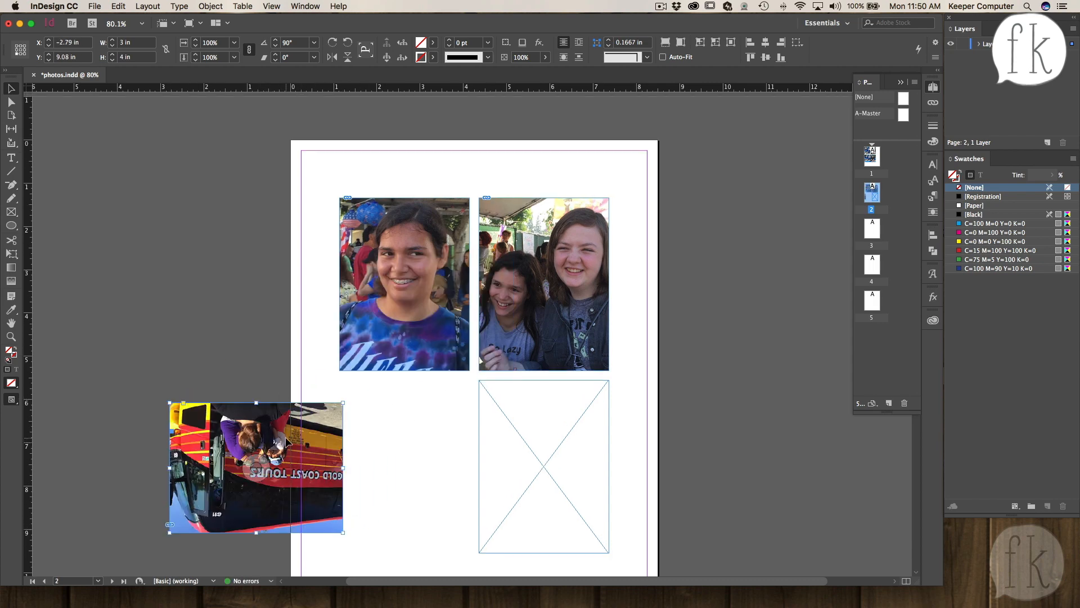
key("super+z")
key("super+z")
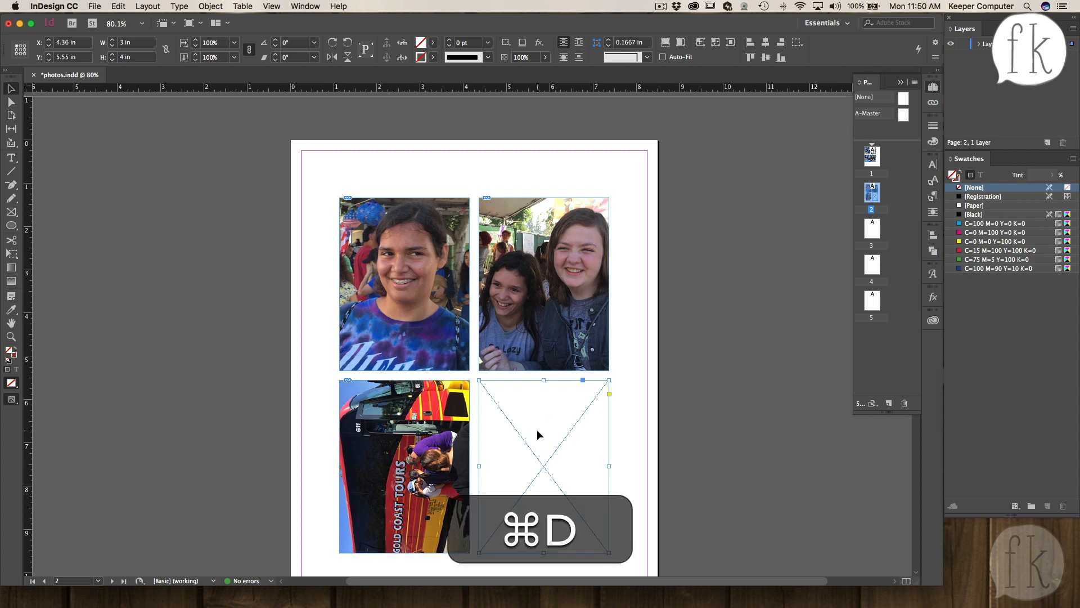
- Place IMG_5660.JPG into the bottom-right frame after browsing the photo folder
key("super+d")
left_click(455, 231)
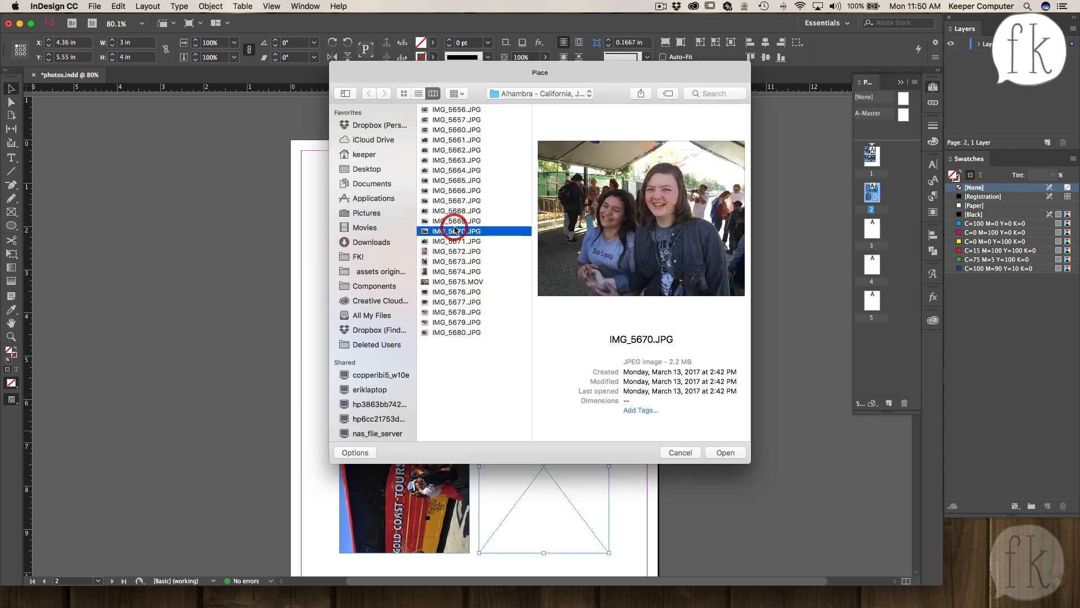
left_click(453, 211)
left_click(453, 181)
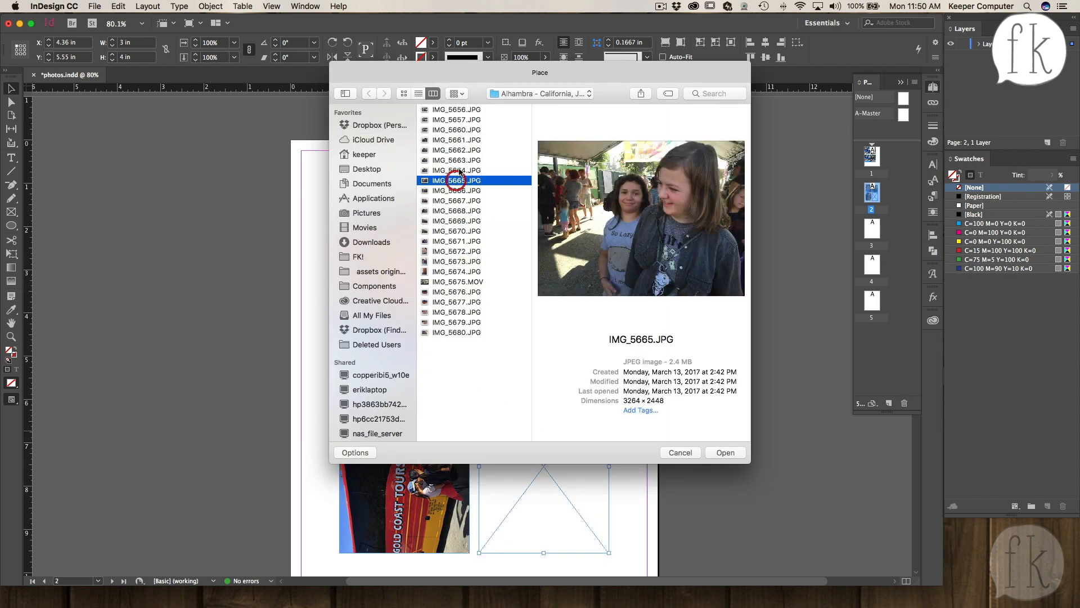
left_click(459, 147)
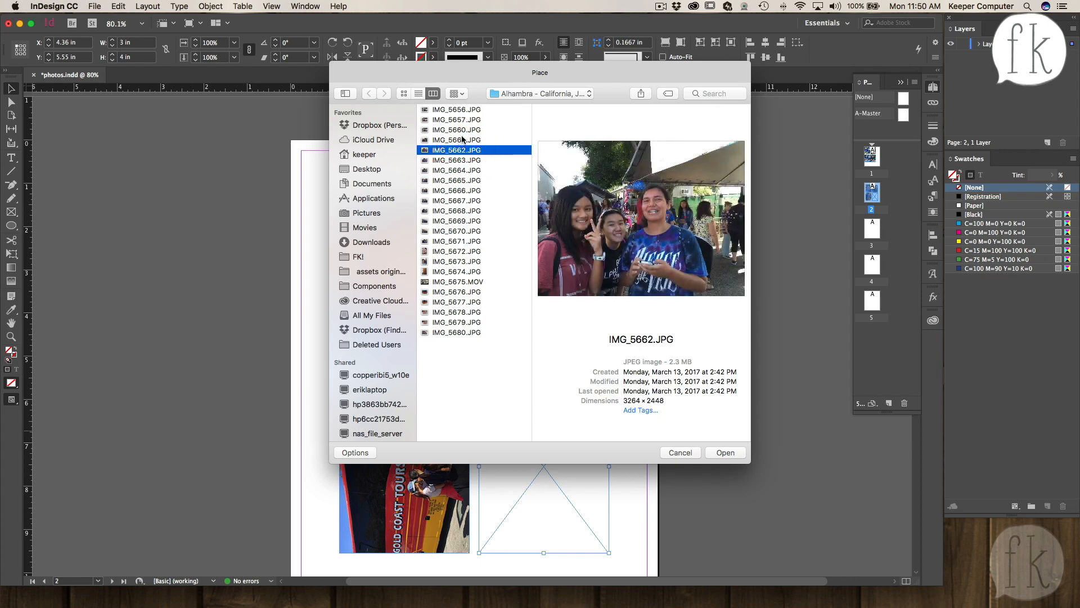
left_click(462, 140)
left_click(462, 130)
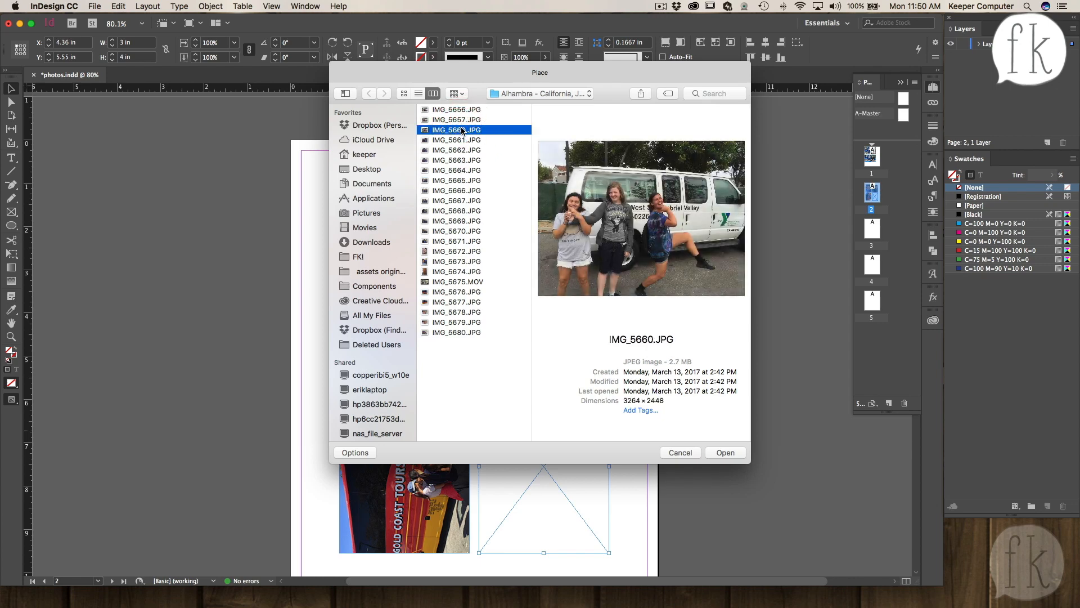
double_click(454, 130)
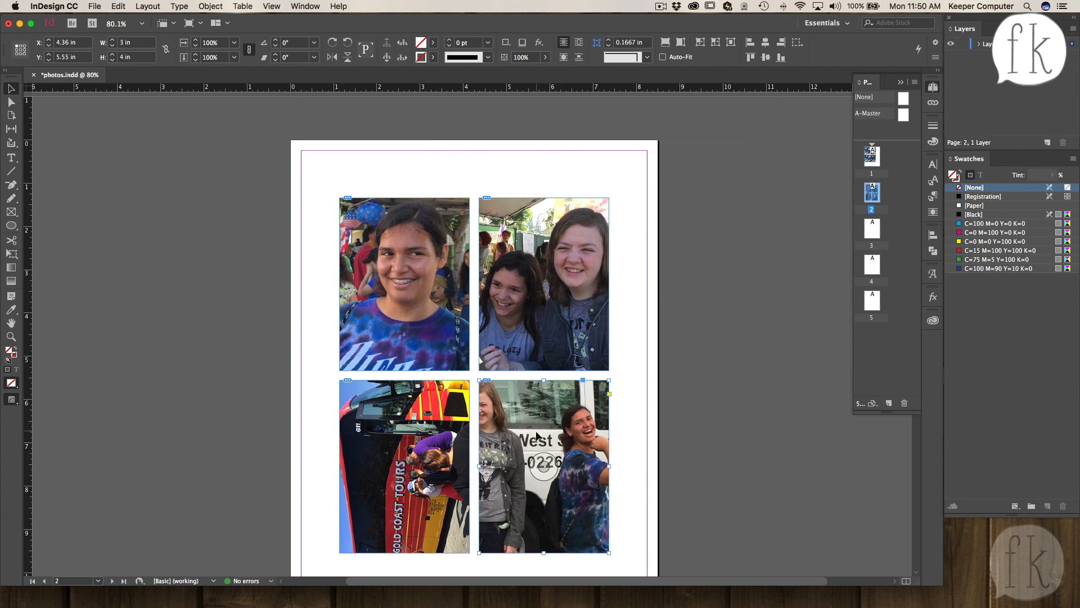
- Rotate the van photo in the bottom-right frame 90° and move it over the frame
left_click(543, 465)
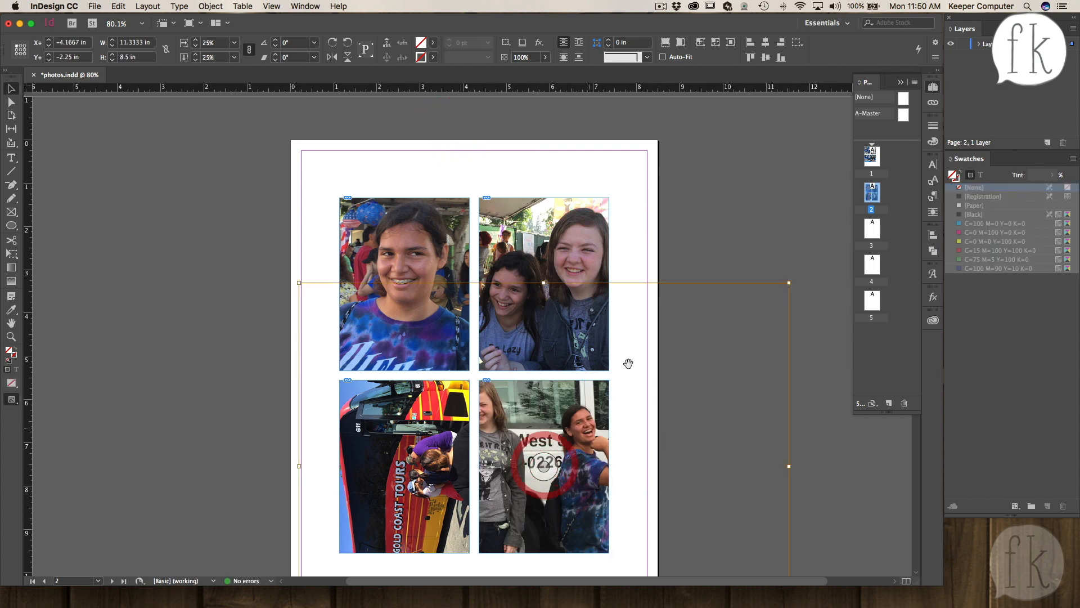
left_click(298, 42)
type("90")
key("Return")
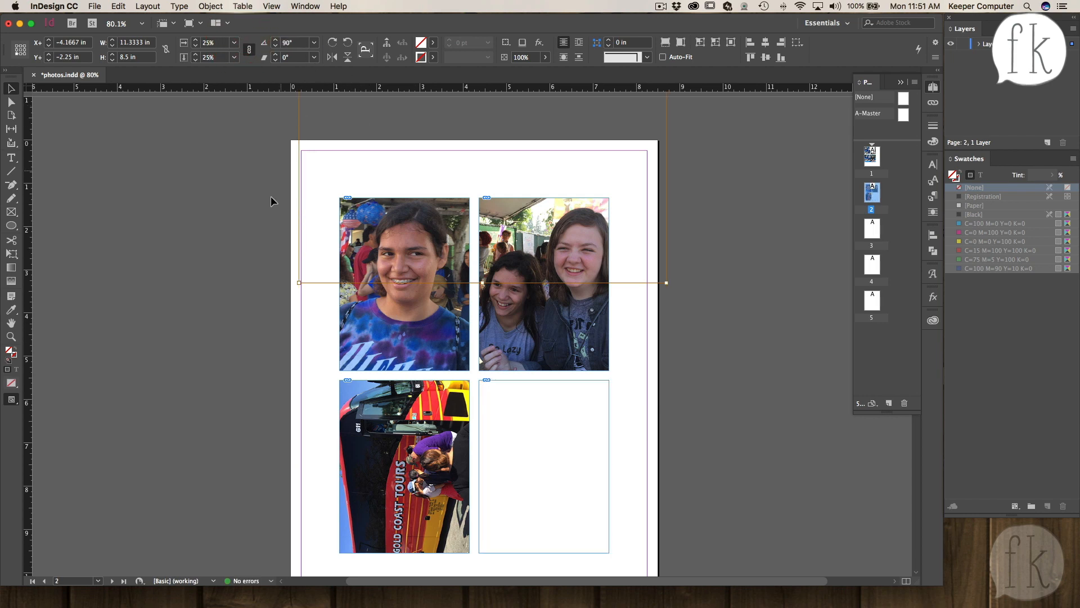
left_click_drag(316, 280, 499, 561)
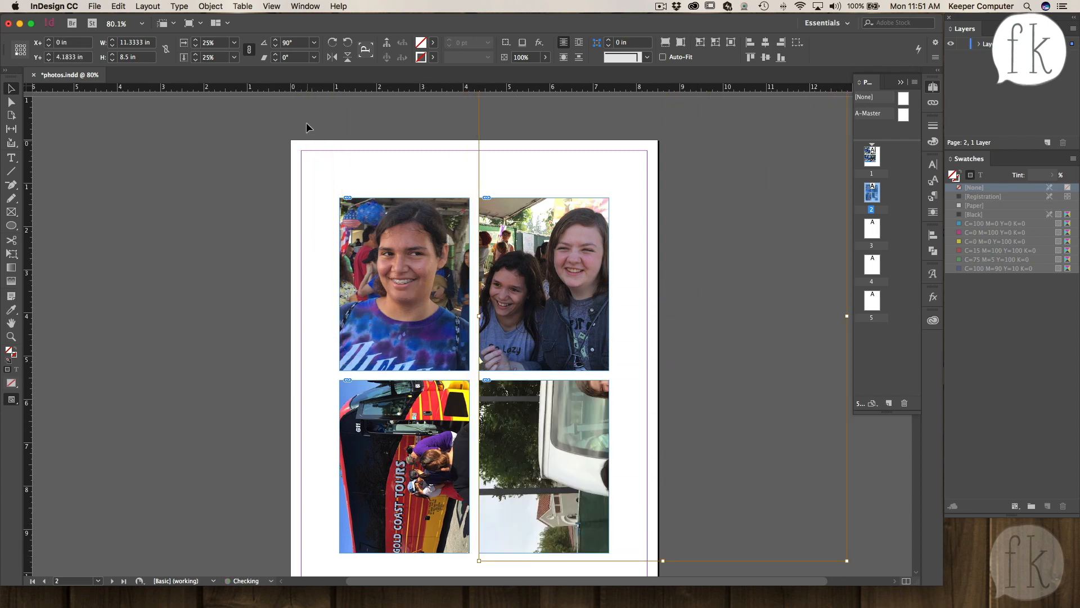
- Scale the van photo to 10% and nudge it to fill the bottom-right frame
left_click(204, 42)
type("10")
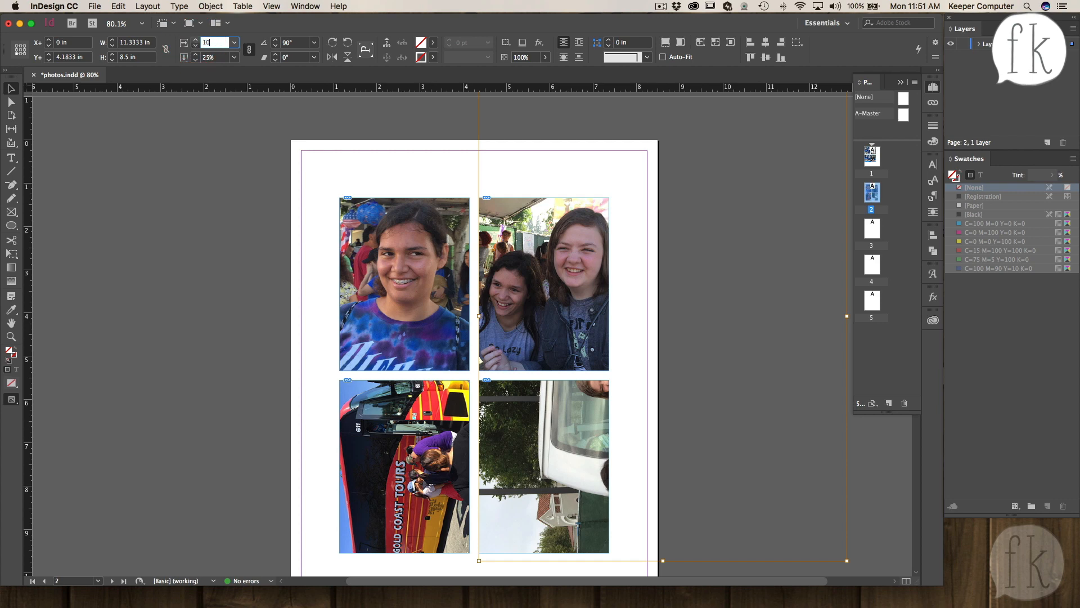
key("Tab")
key("Return")
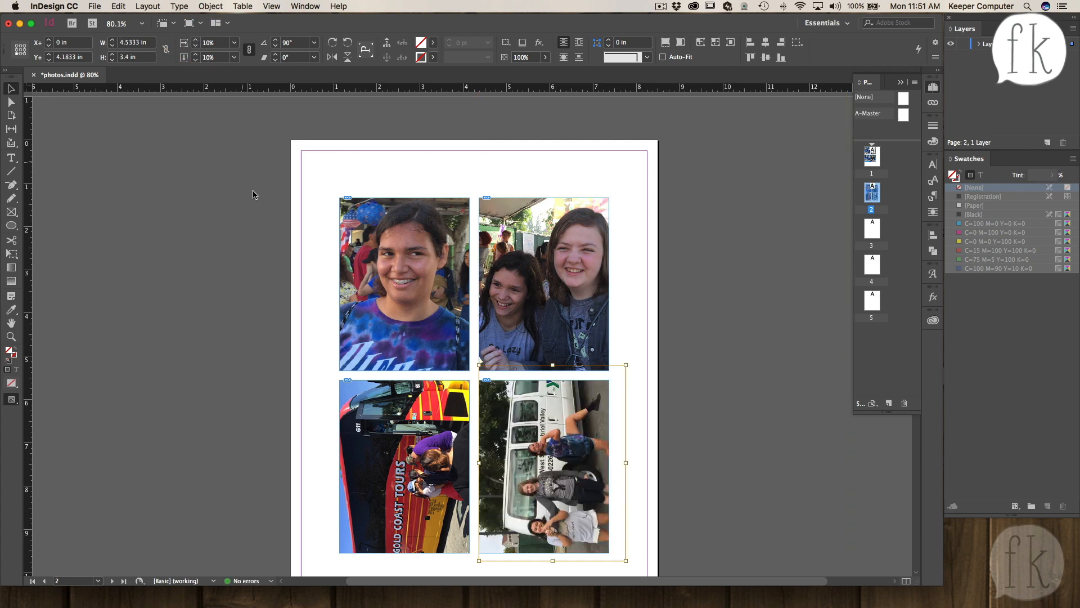
left_click_drag(550, 475, 549, 465)
left_click(665, 440)
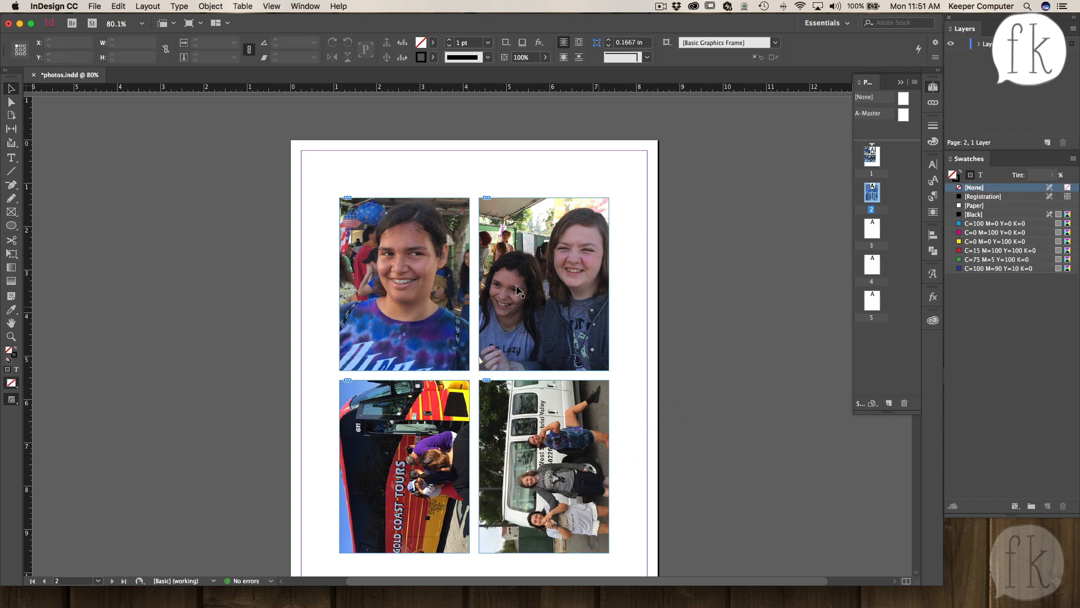
- Save the document and fit the page in the window
key("cmd+s")
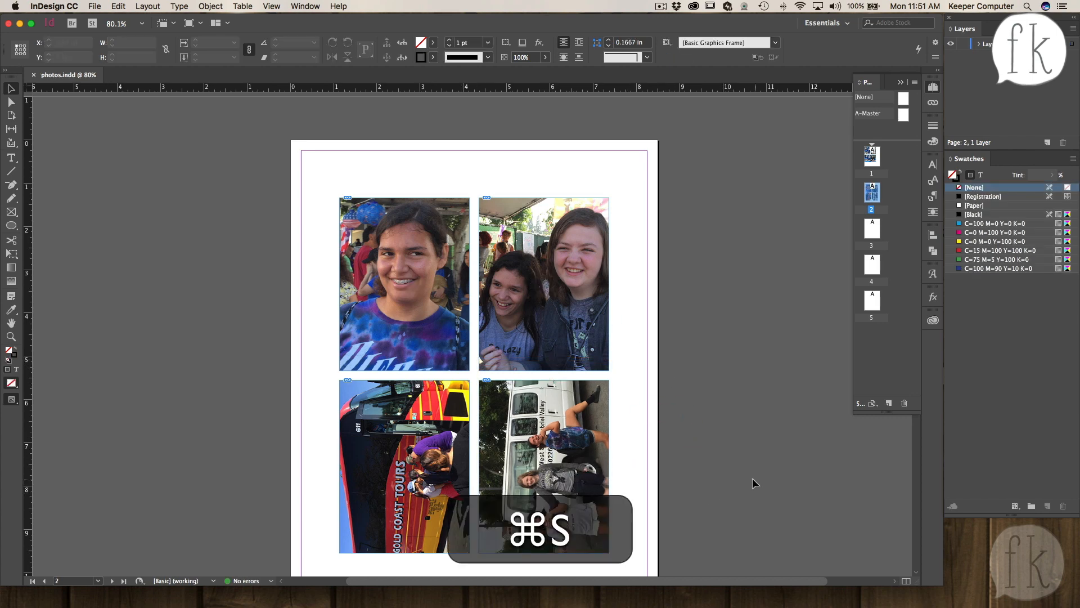
key("super+0")
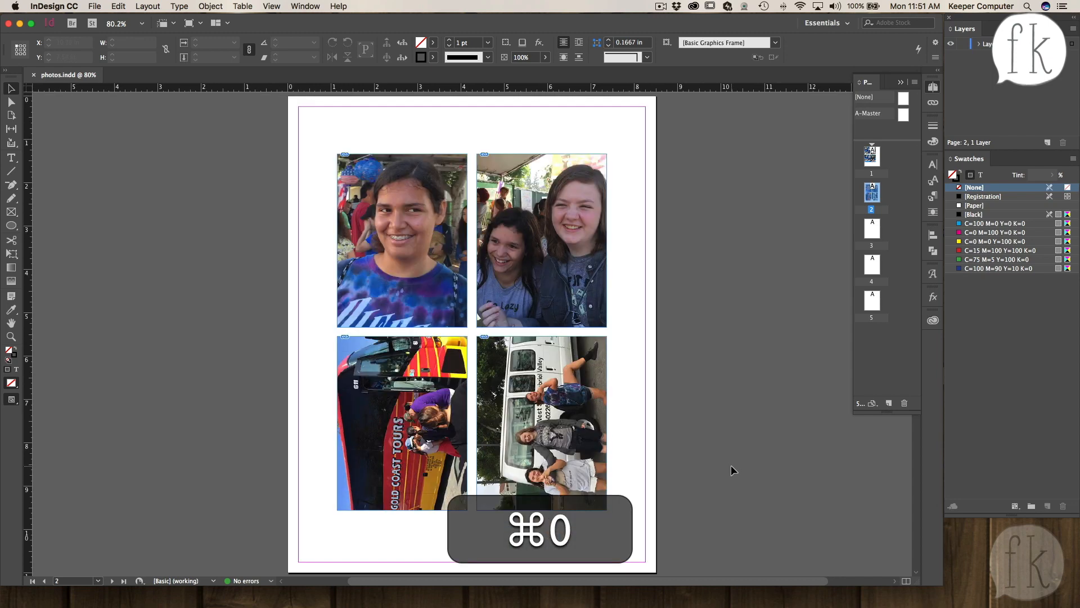
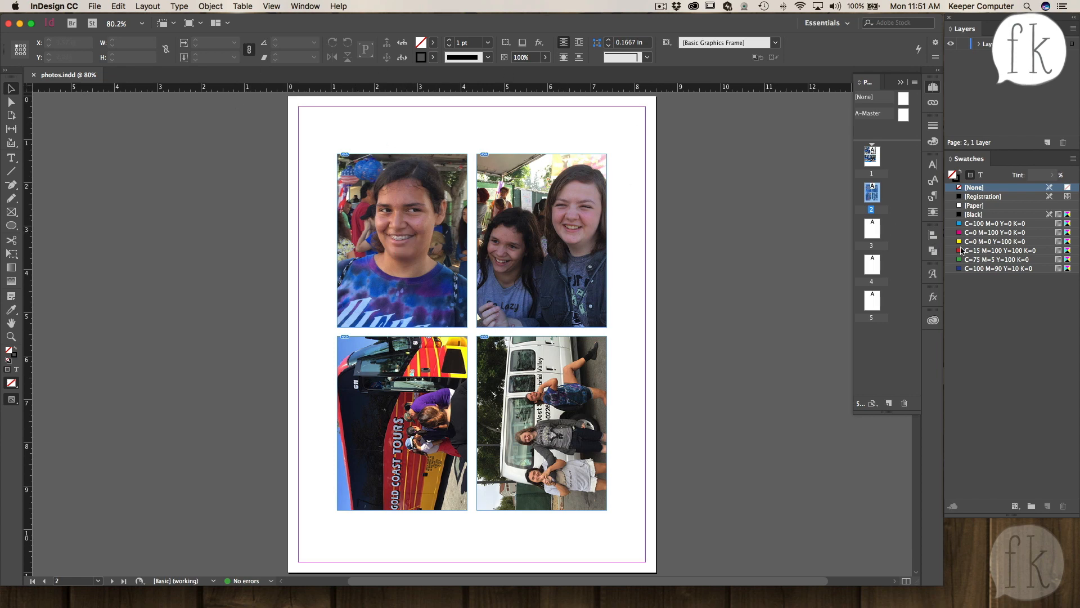
- On page 3, draw a rectangle frame and size it to 2 × 2 in
double_click(872, 233)
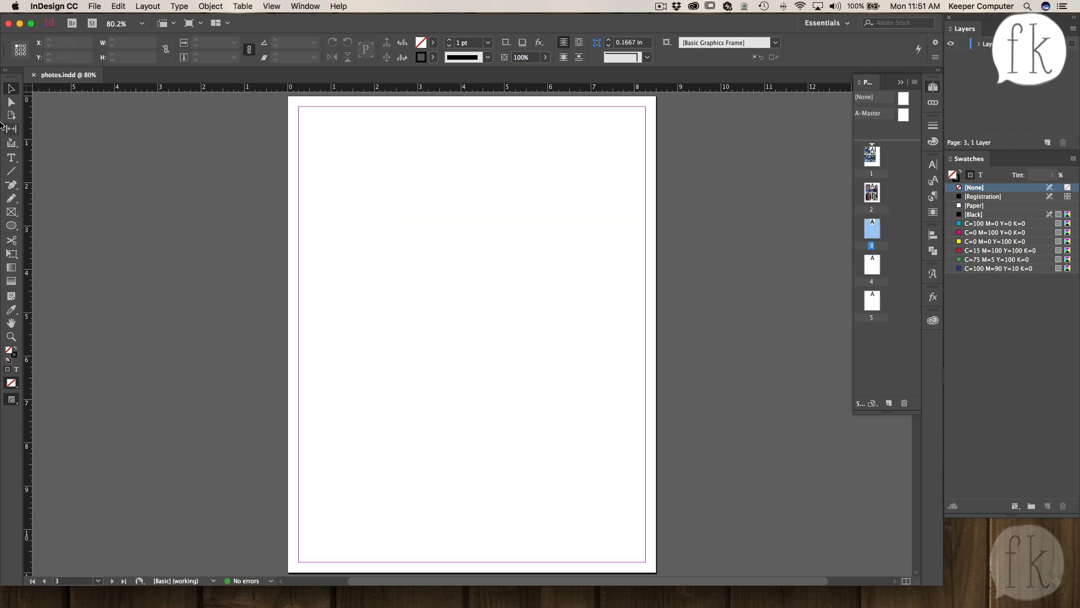
left_click(11, 212)
left_click_drag(321, 134, 456, 252)
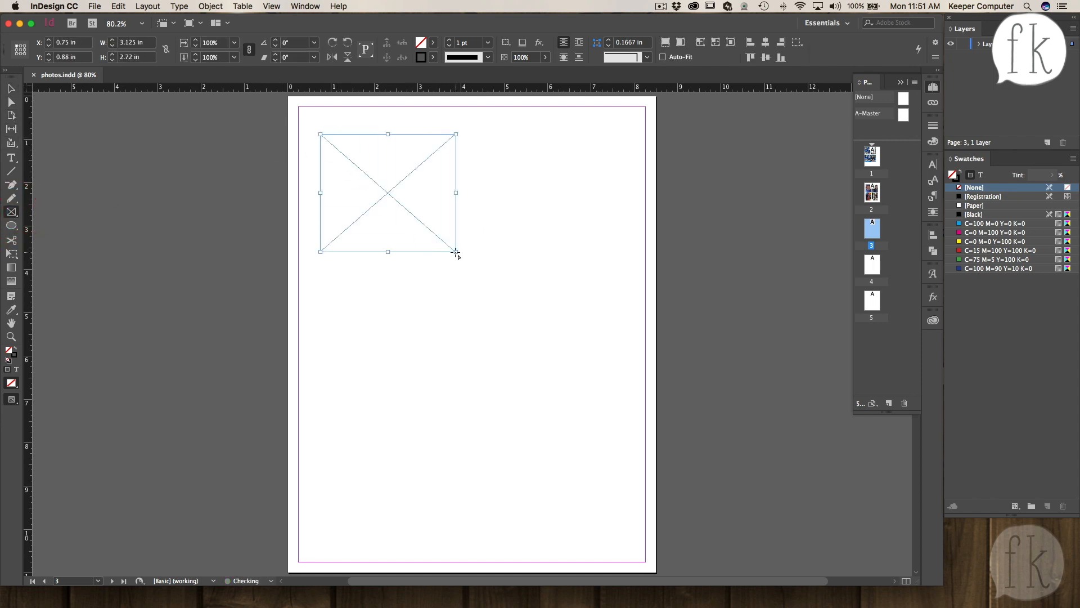
triple_click(147, 43)
type("2")
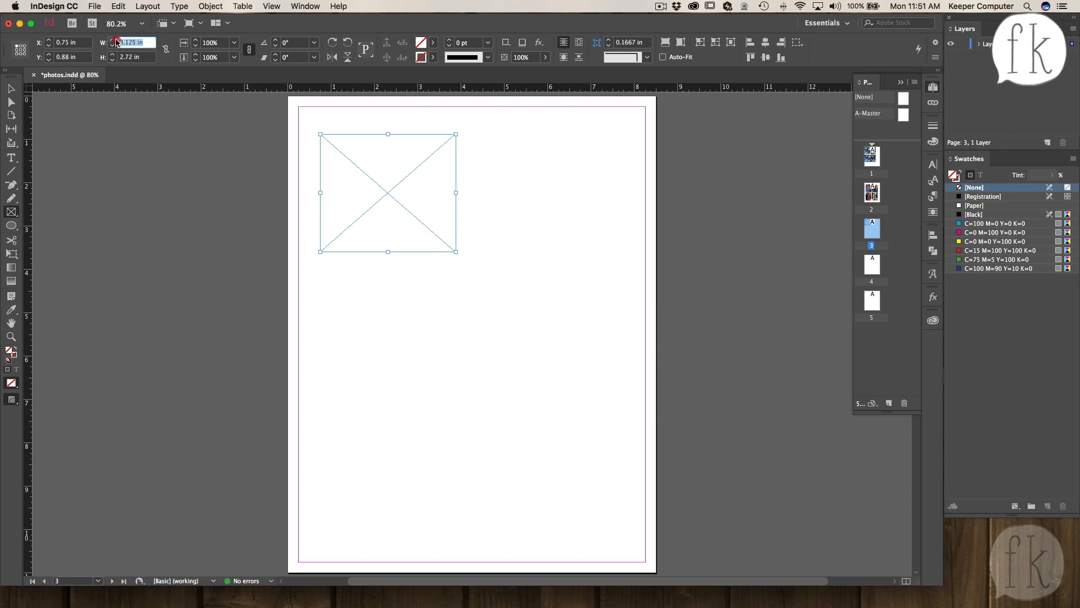
key("Tab")
type("2")
key("Return")
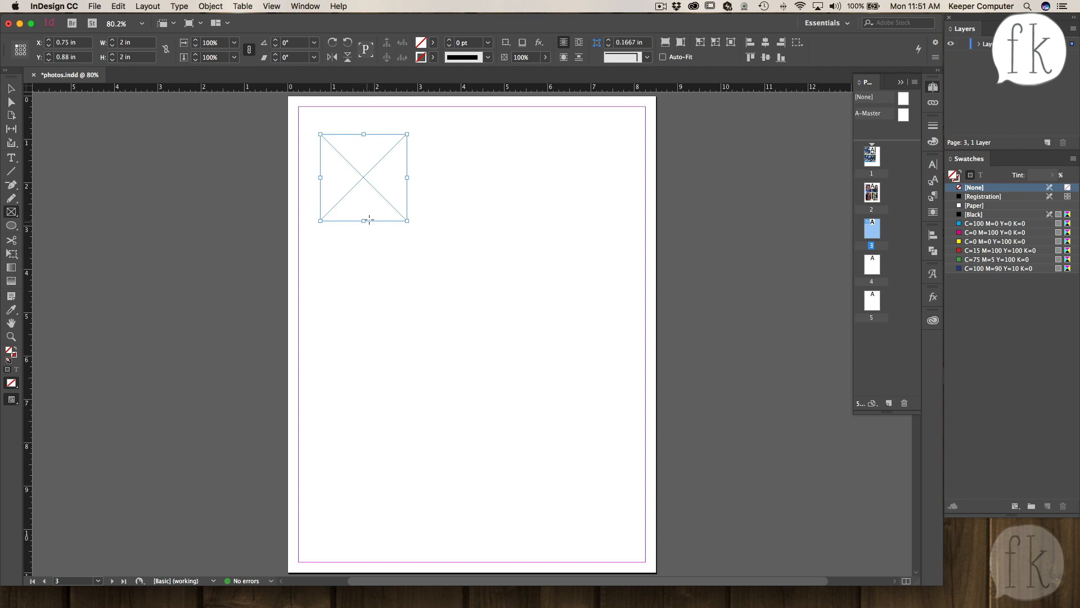
- Duplicate the square frame, resize the copy to 3 × 4 in, and move it to the upper right of the page
key("super+c")
key("super+v")
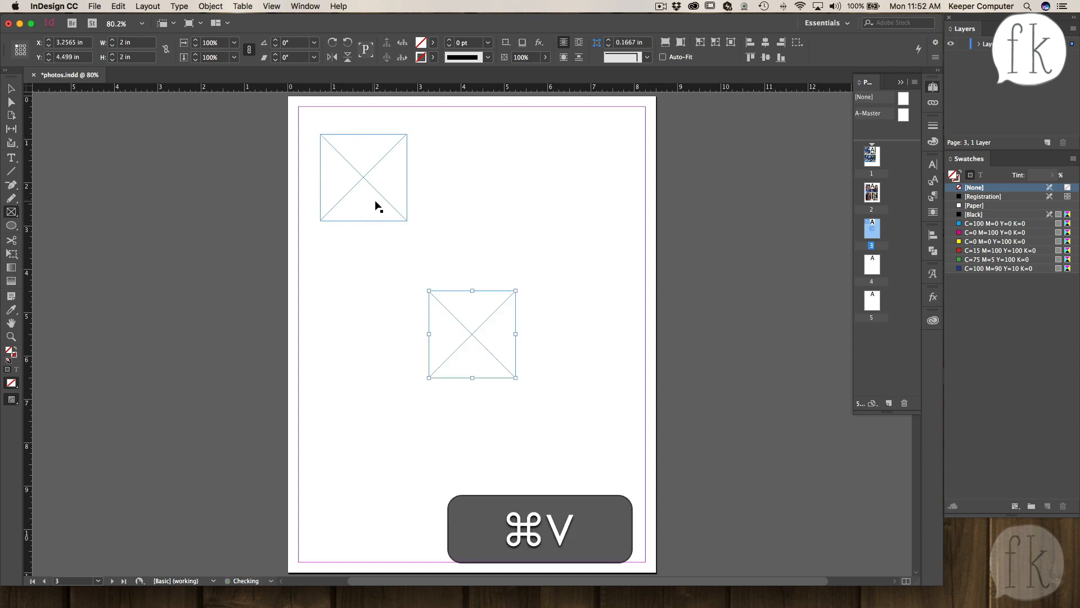
triple_click(136, 42)
type("3")
key("Tab")
type("4")
key("Return")
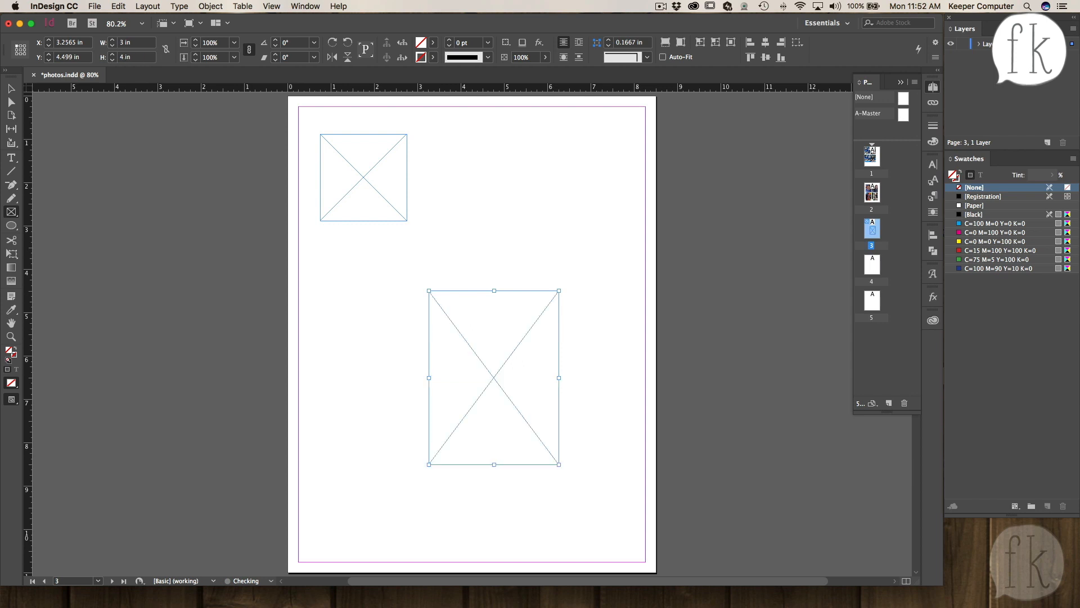
left_click(11, 88)
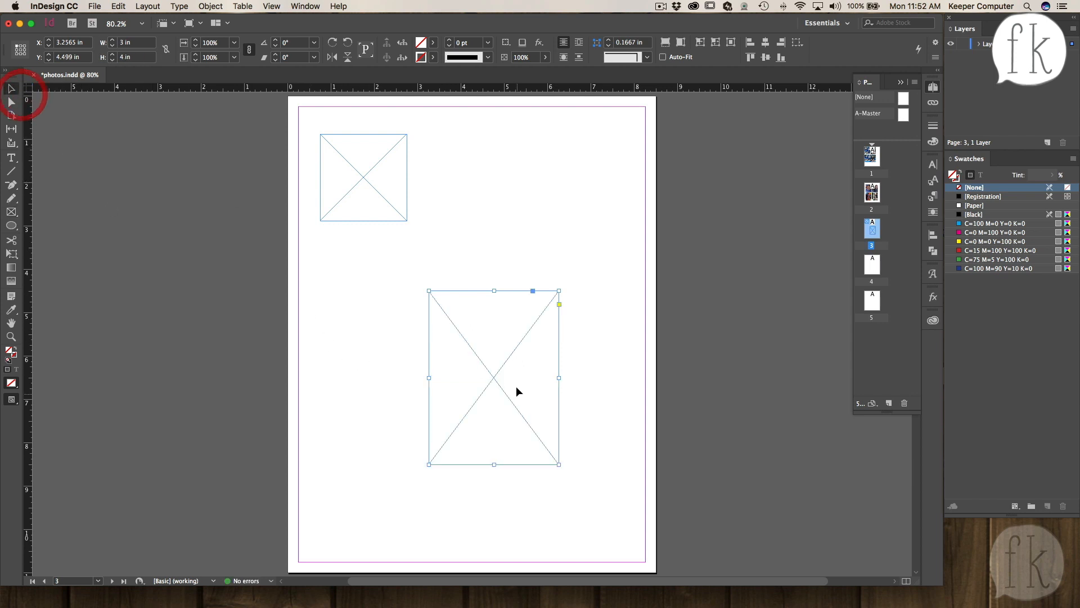
left_click_drag(496, 382, 550, 215)
- Paste another square frame, resize it to 4 × 6 in, and reposition the large frames on page 3
key("super+v")
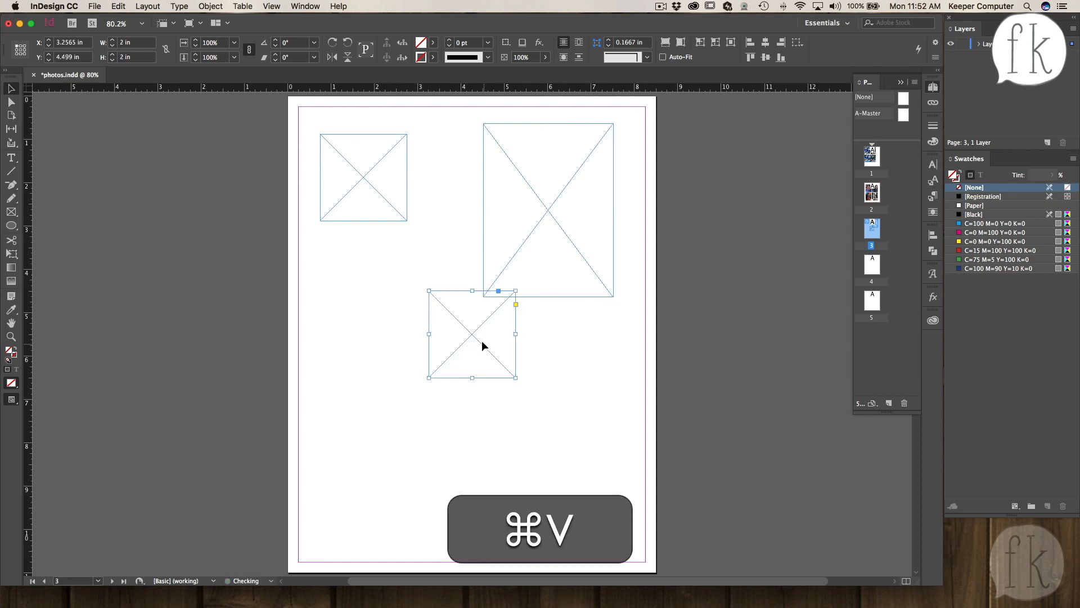
left_click_drag(471, 333, 384, 421)
left_click(129, 43)
type("4")
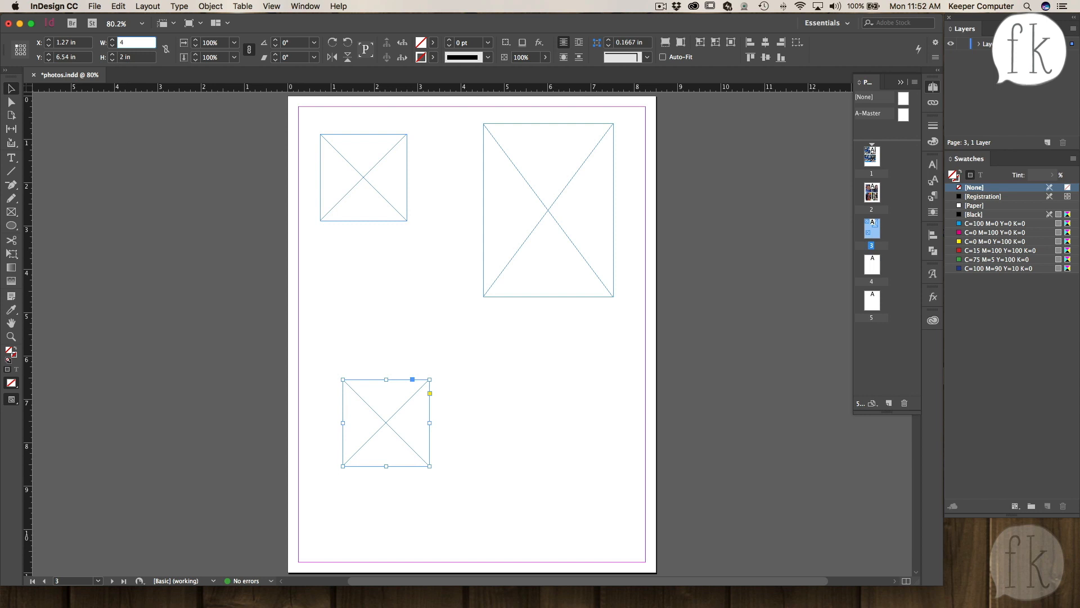
key("Tab")
type("6")
key("Return")
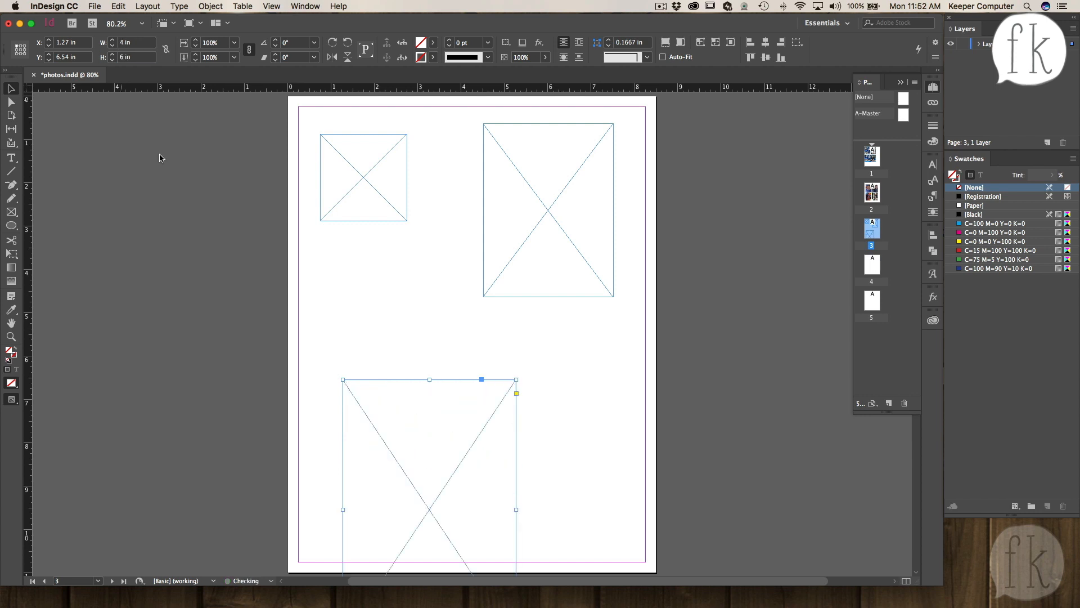
left_click_drag(398, 393, 370, 287)
left_click_drag(550, 217, 570, 205)
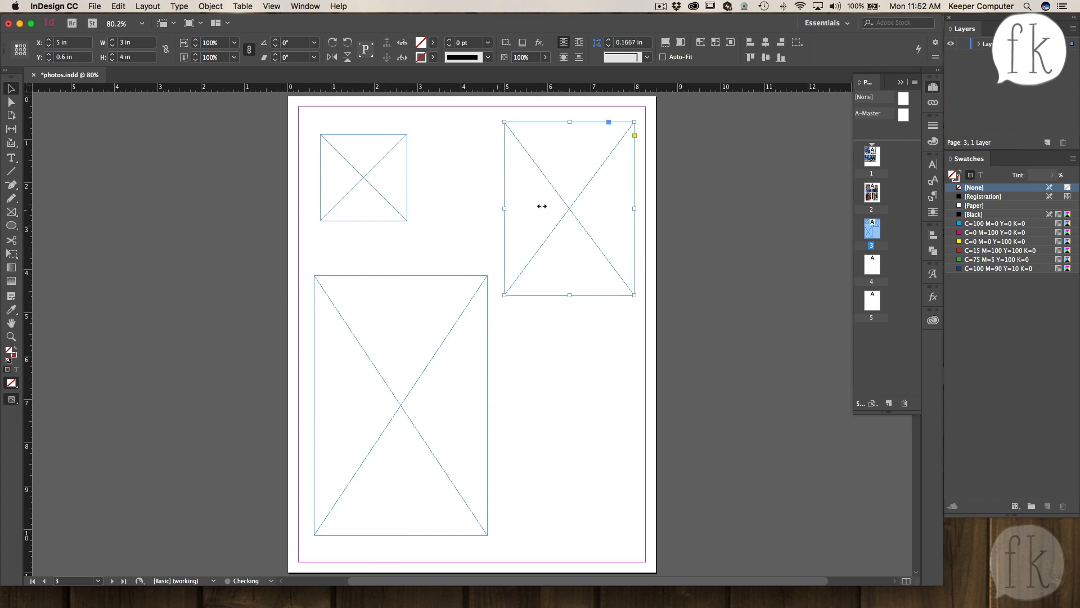
- Review the layouts on pages 1 and 2, then return to page 3
double_click(874, 156)
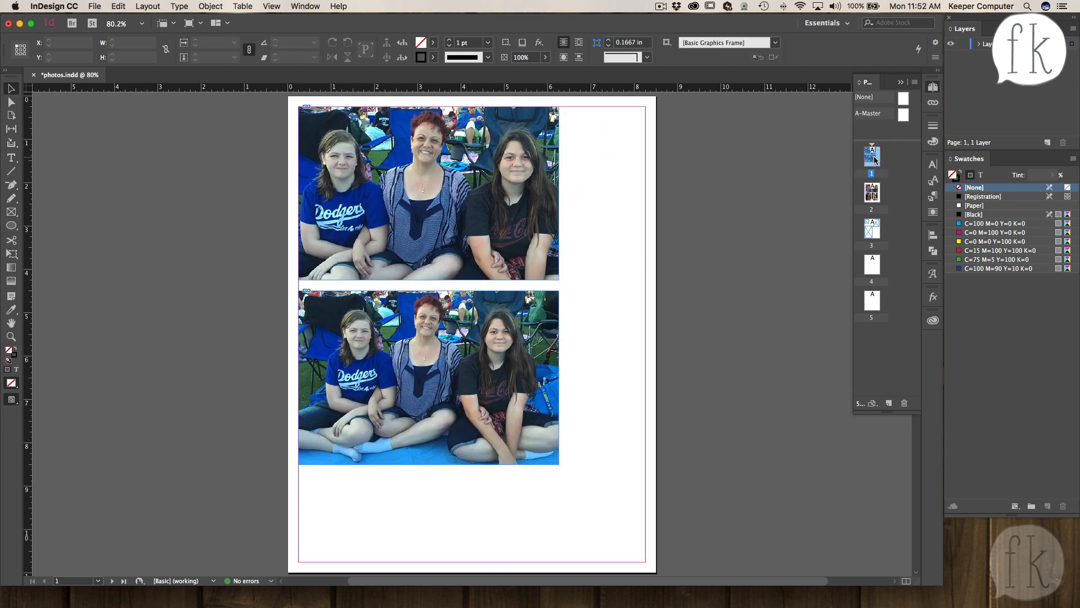
left_click_drag(606, 236, 446, 407)
double_click(874, 194)
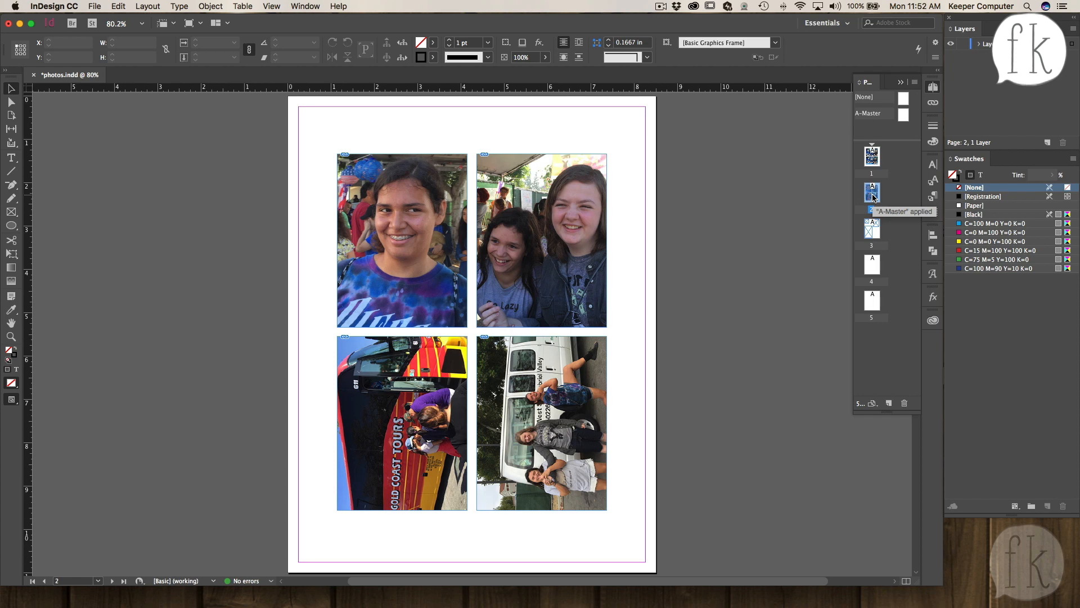
double_click(872, 228)
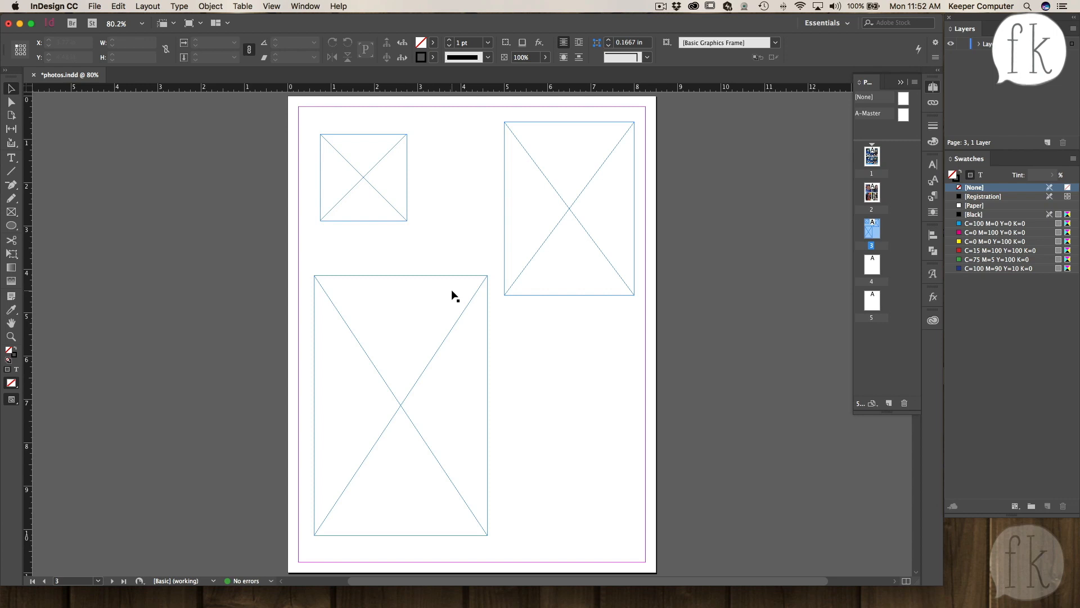
- Copy the 2 × 2 in frame and, on page 2, move all four photos together into the top-left margin corner
left_click(362, 179)
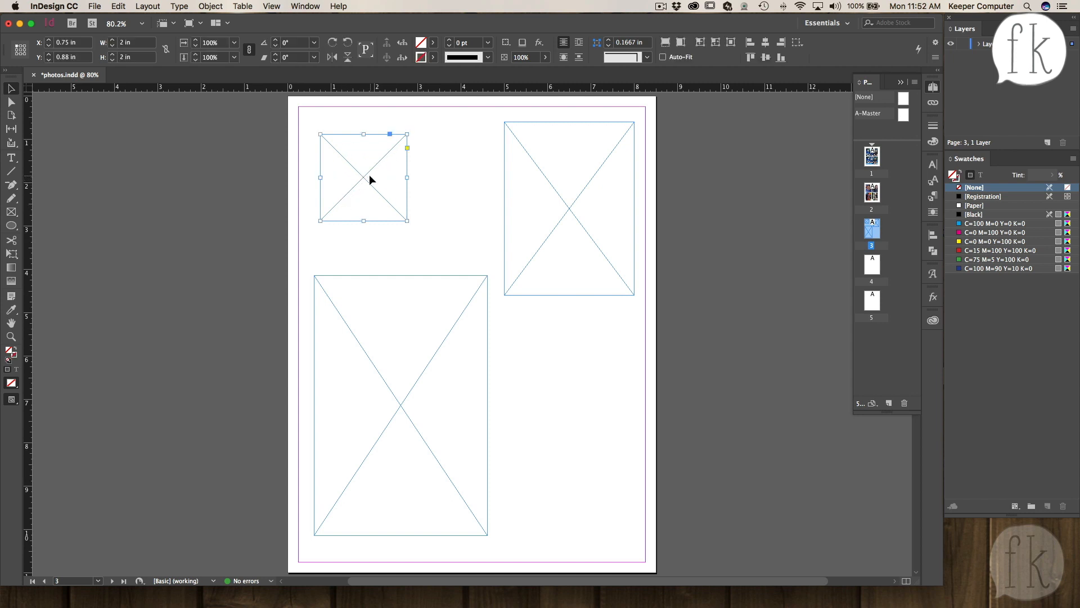
key("super+c")
double_click(873, 193)
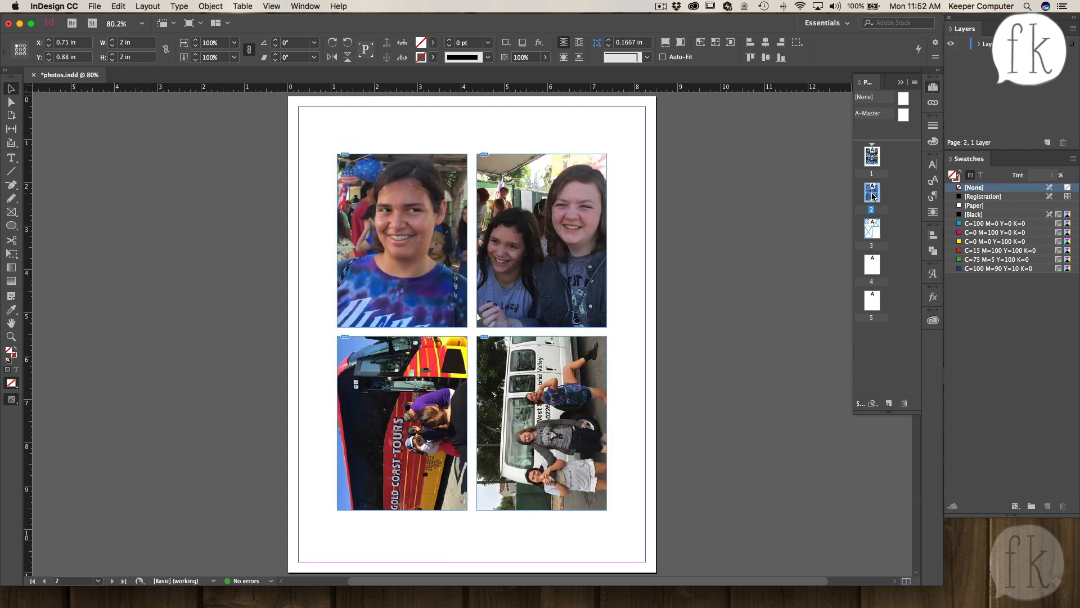
left_click_drag(357, 140, 536, 418)
left_click_drag(434, 229, 395, 183)
left_click(623, 370)
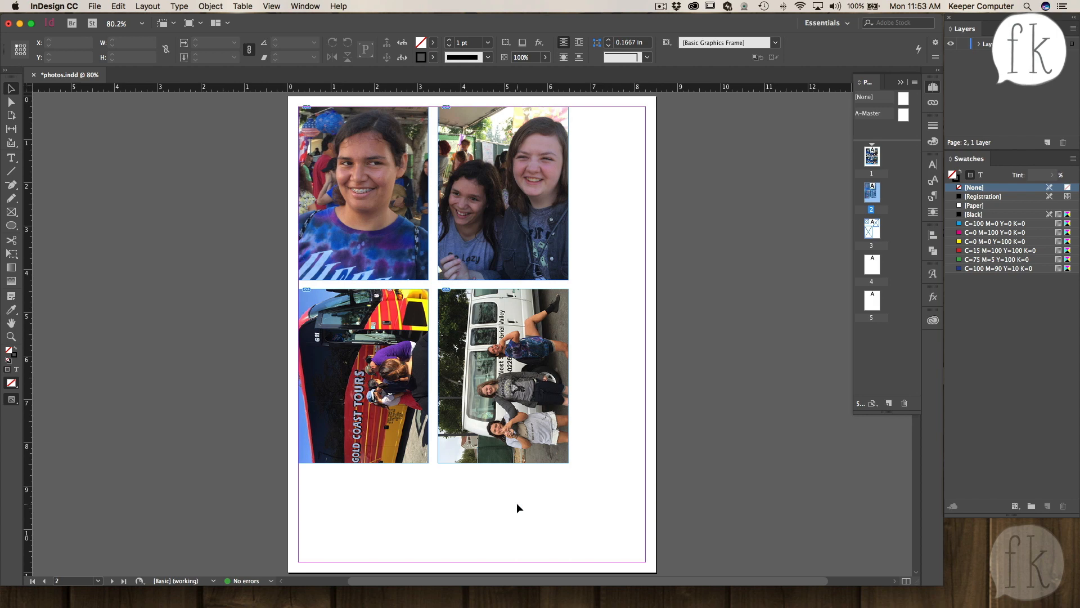
- Paste two copies of the square frame into the bottom row below the photos
key("super")
key("super+v")
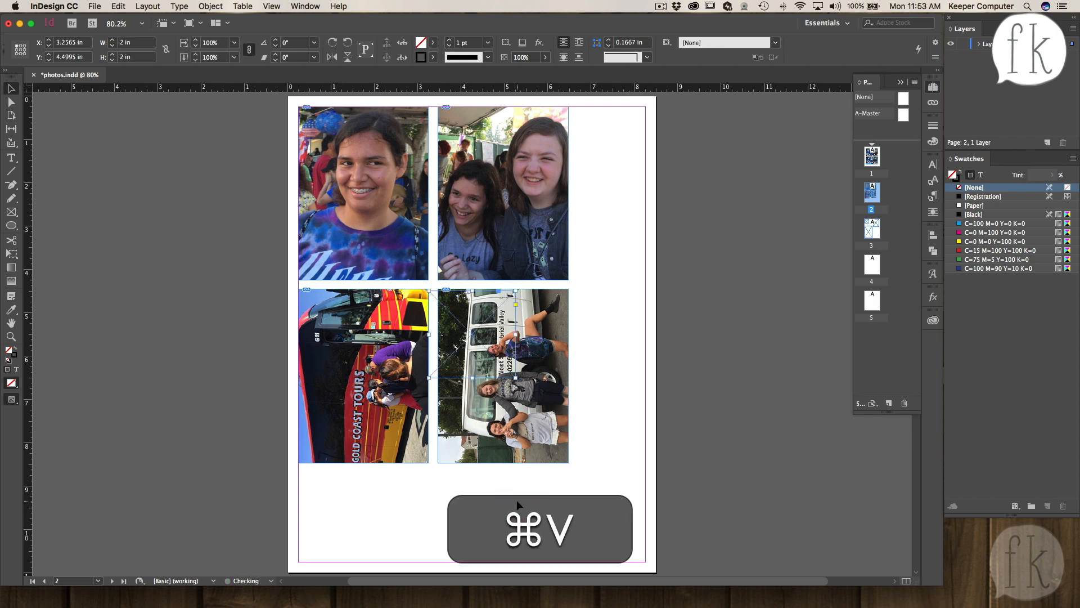
left_click_drag(466, 349, 343, 521)
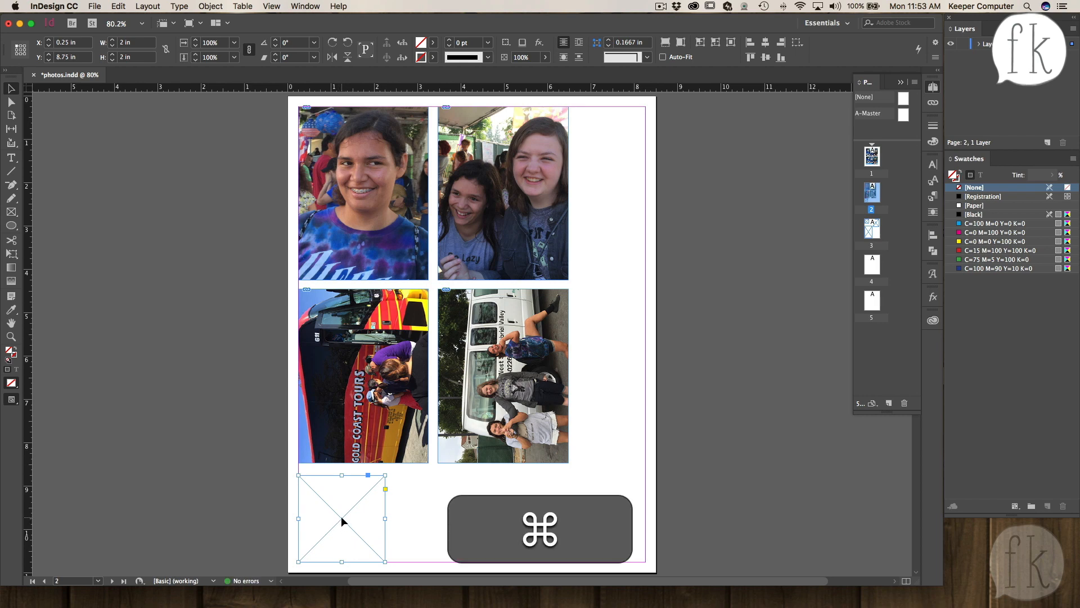
key("super+v")
left_click_drag(475, 339, 437, 516)
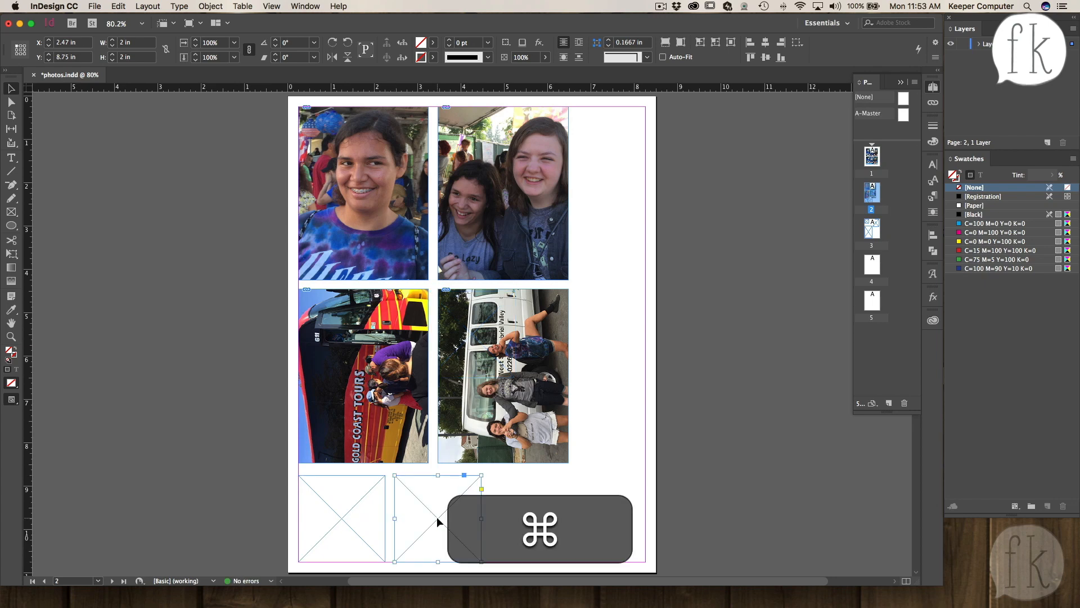
- Paste more square frames and place one along the right margin beside the photos
key("super+v")
left_click_drag(481, 349, 532, 517)
key("super+v")
left_click_drag(596, 473, 601, 412)
- Shift the right column of photos left so it sits flush against the left column
left_click_drag(592, 245, 520, 324)
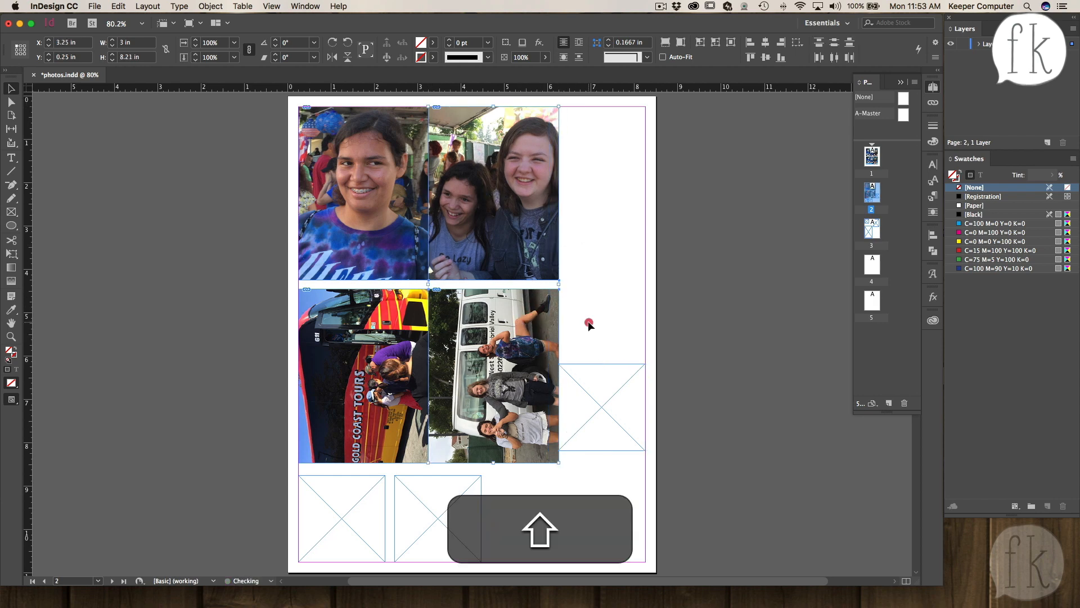
left_click(589, 321)
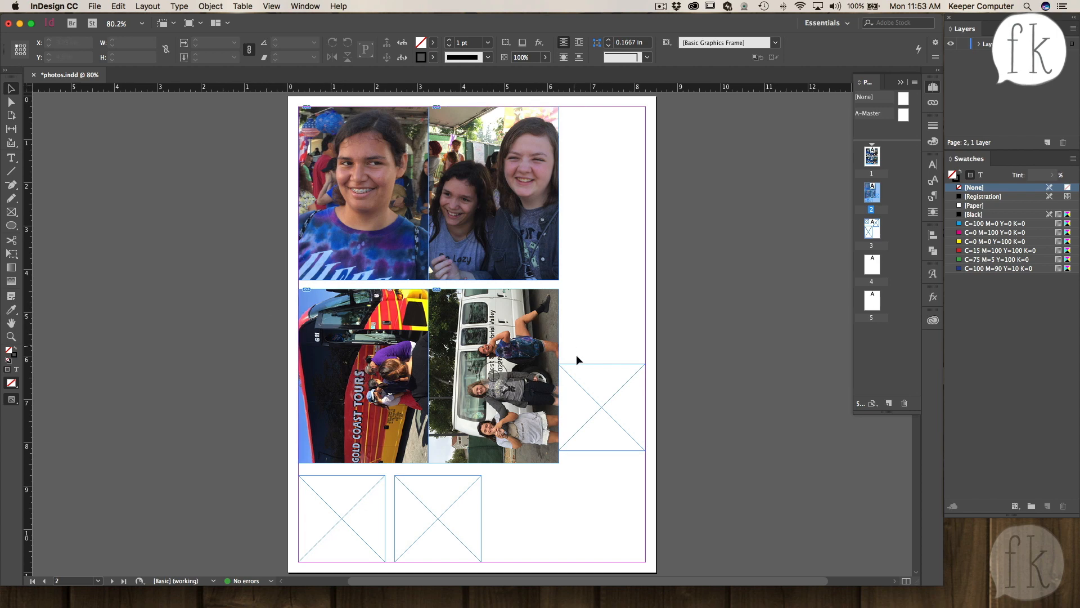
- Move the square frame to the top-right corner and duplicate it downward into a column of five frames along the right margin
left_click_drag(602, 412, 601, 153)
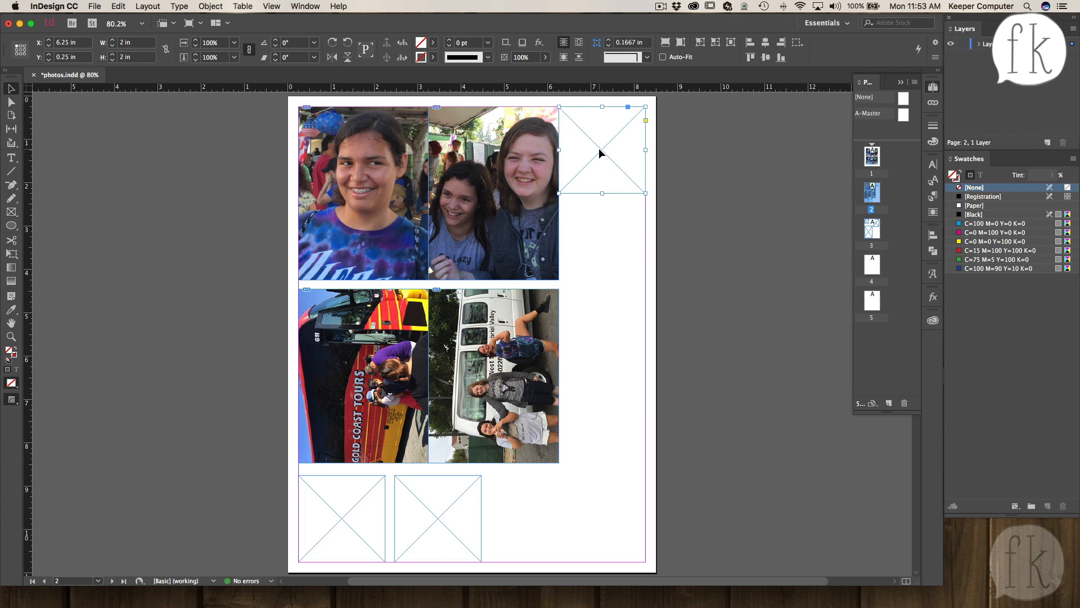
key("alt")
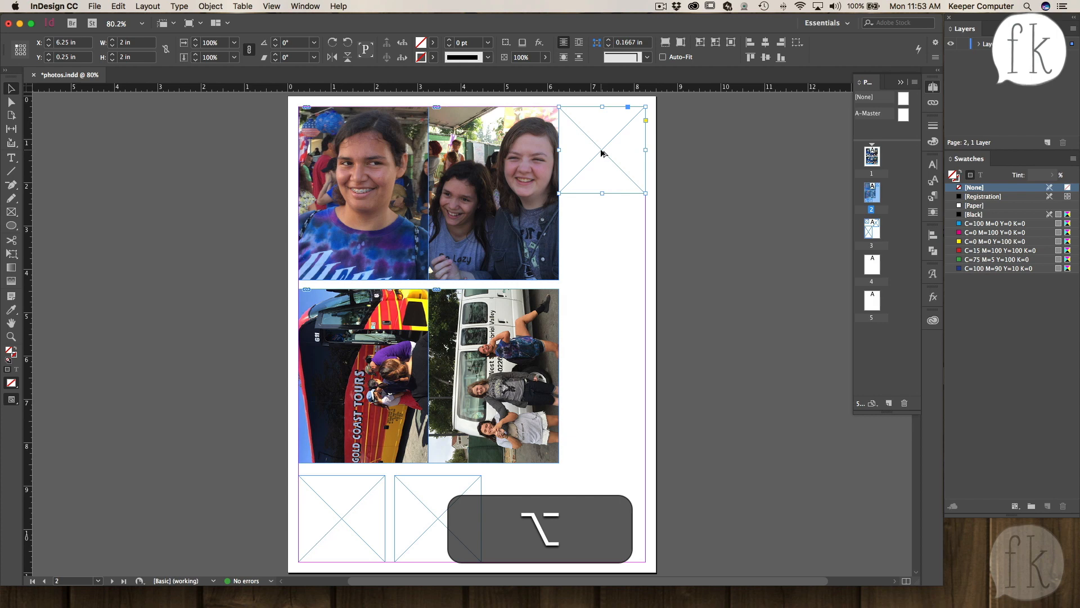
left_click_drag(601, 152, 600, 239)
key("shift")
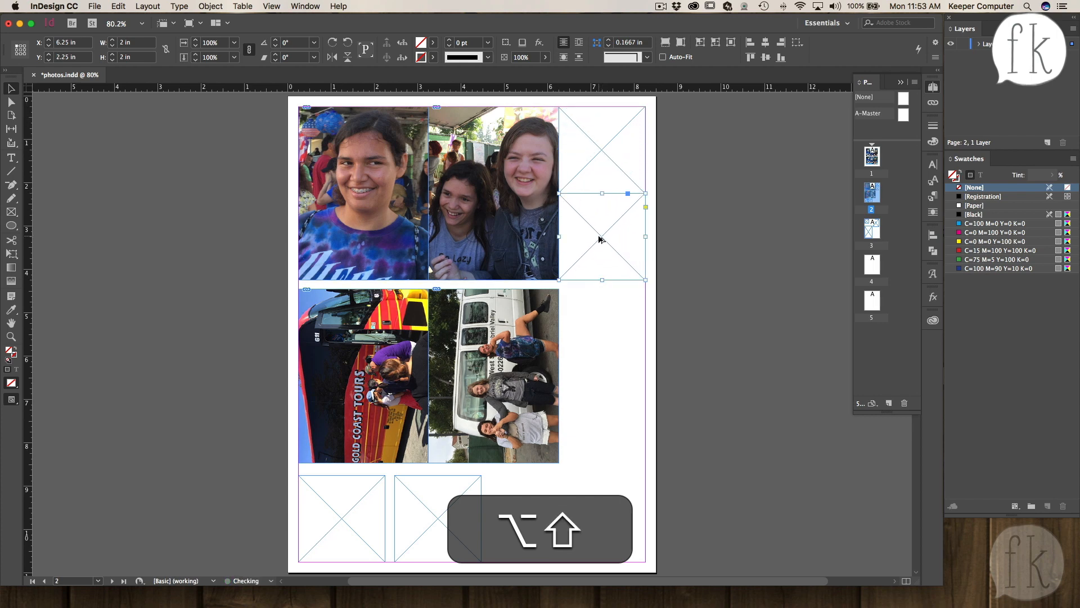
key("shift")
left_click_drag(603, 239, 603, 326)
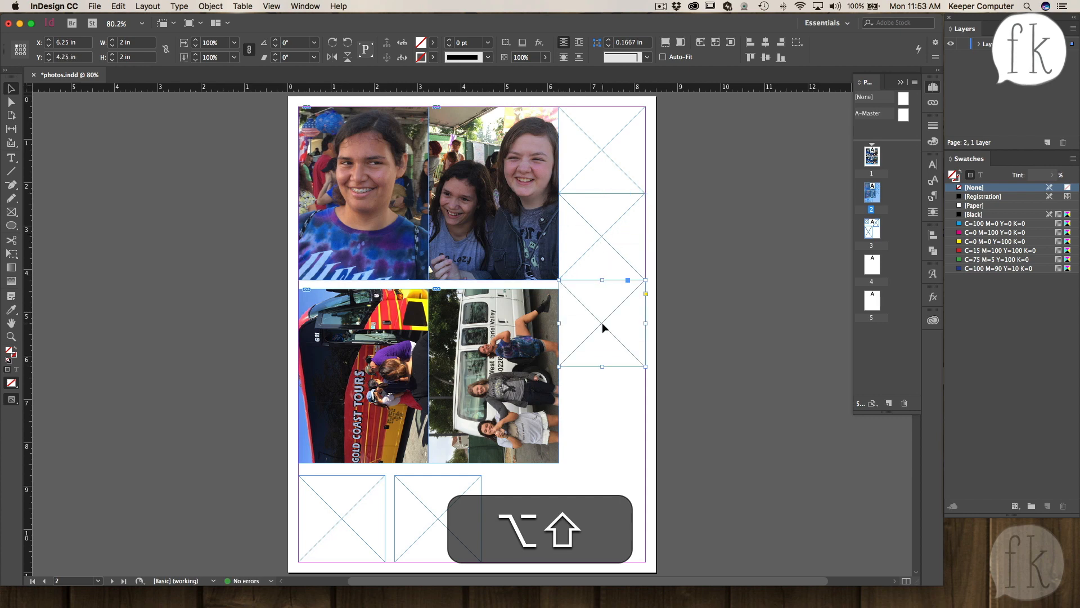
left_click_drag(603, 326, 601, 516)
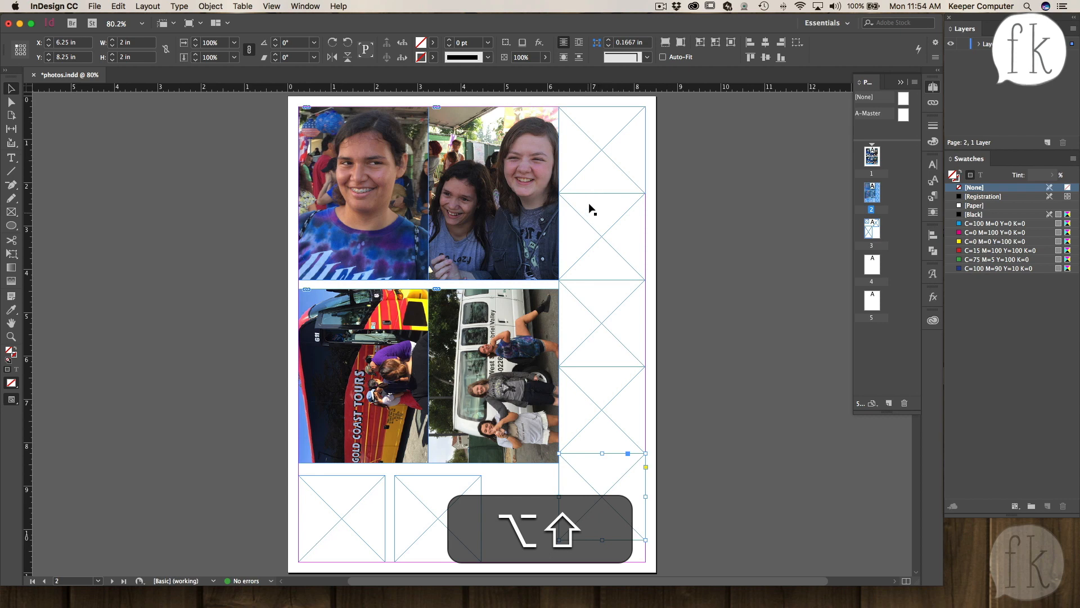
- Place IMG_5670.JPG into the top-right square frame after browsing the photo folder
left_click(600, 164)
key("super+d")
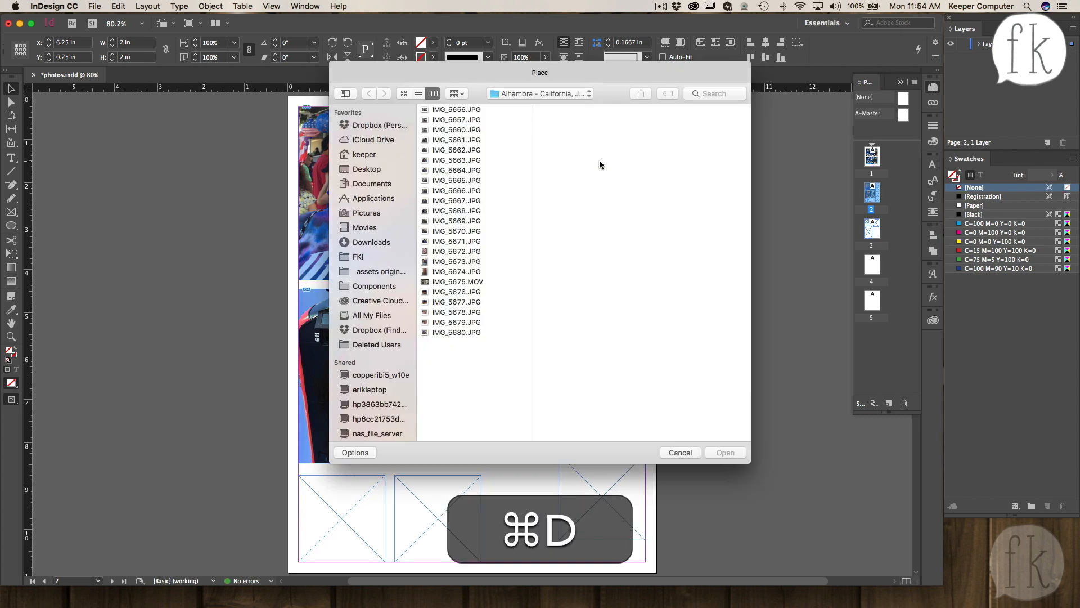
left_click(450, 110)
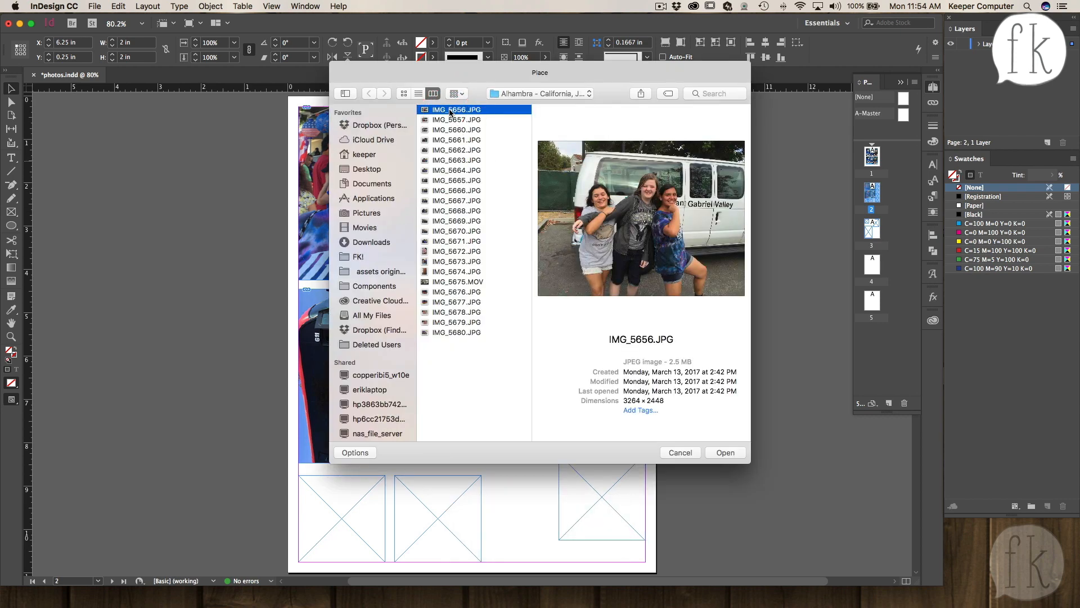
left_click(448, 119)
left_click(448, 140)
left_click(450, 170)
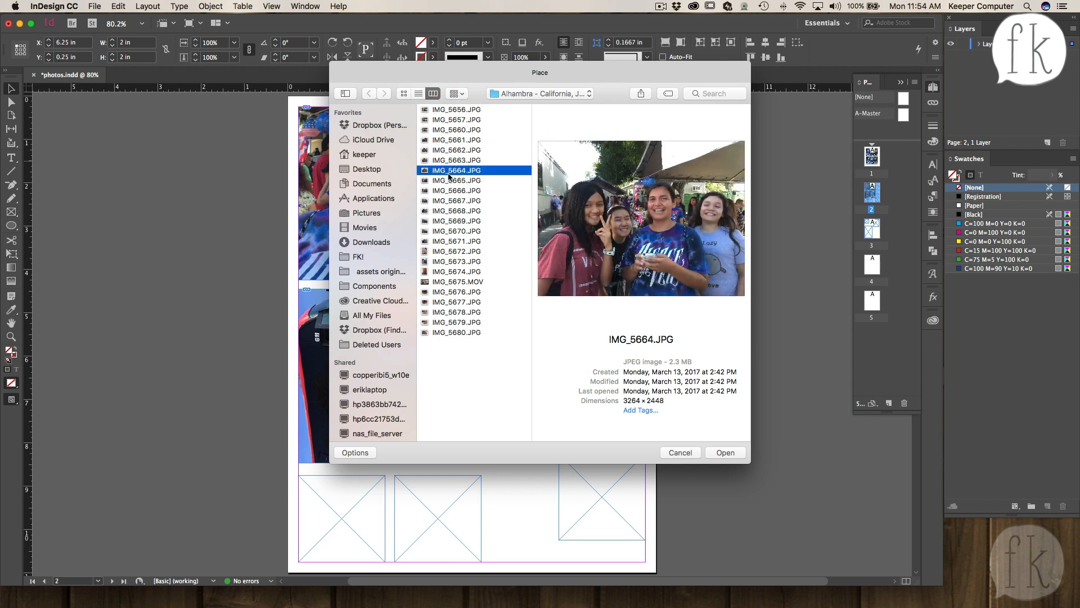
left_click(448, 183)
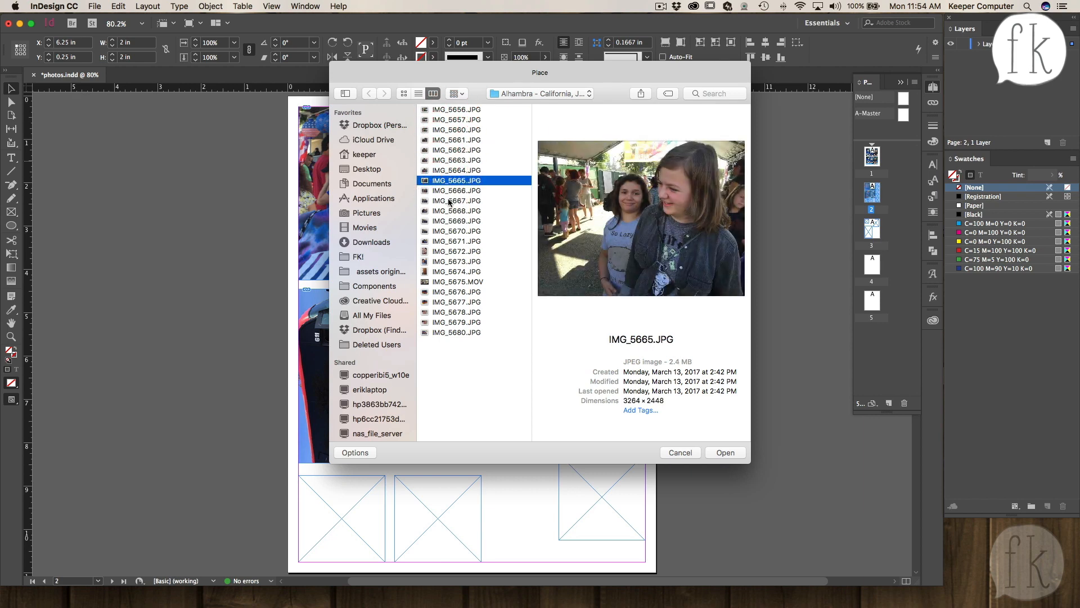
left_click(447, 211)
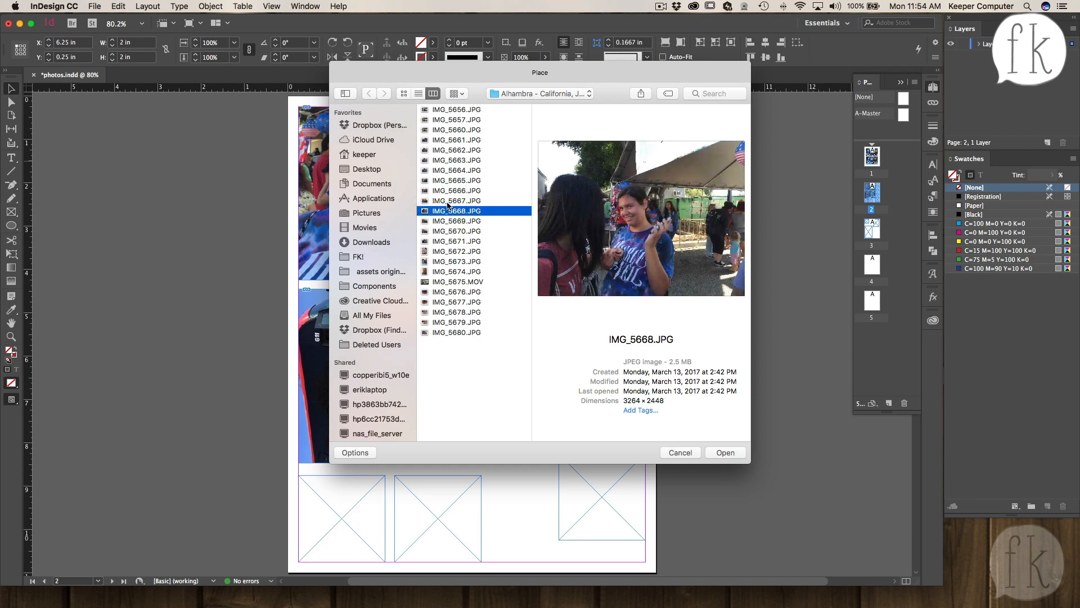
left_click(449, 201)
left_click(442, 233)
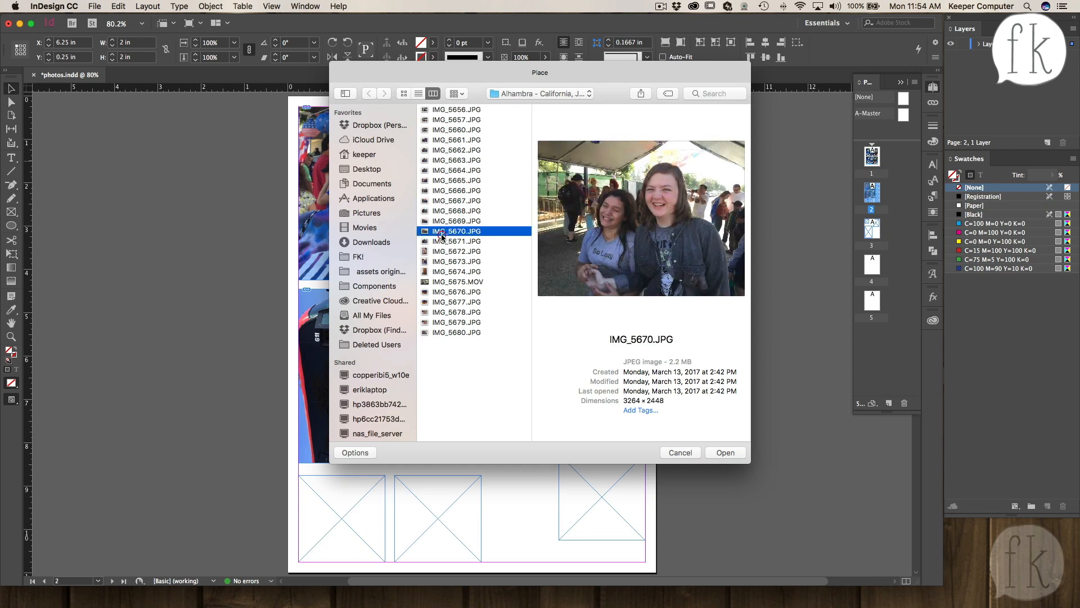
left_click(442, 240)
left_click(443, 232)
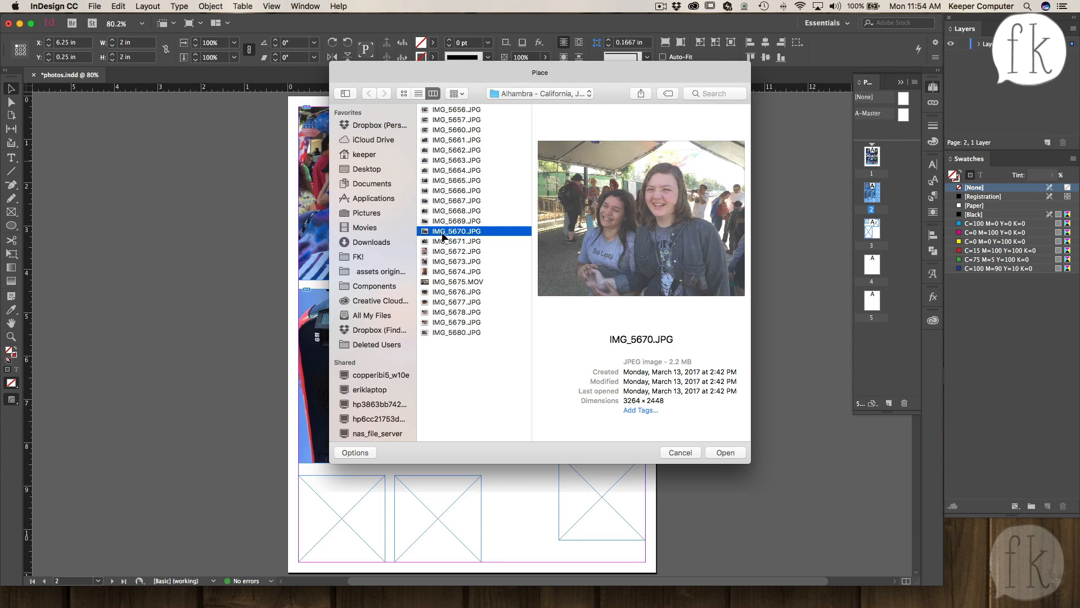
double_click(444, 235)
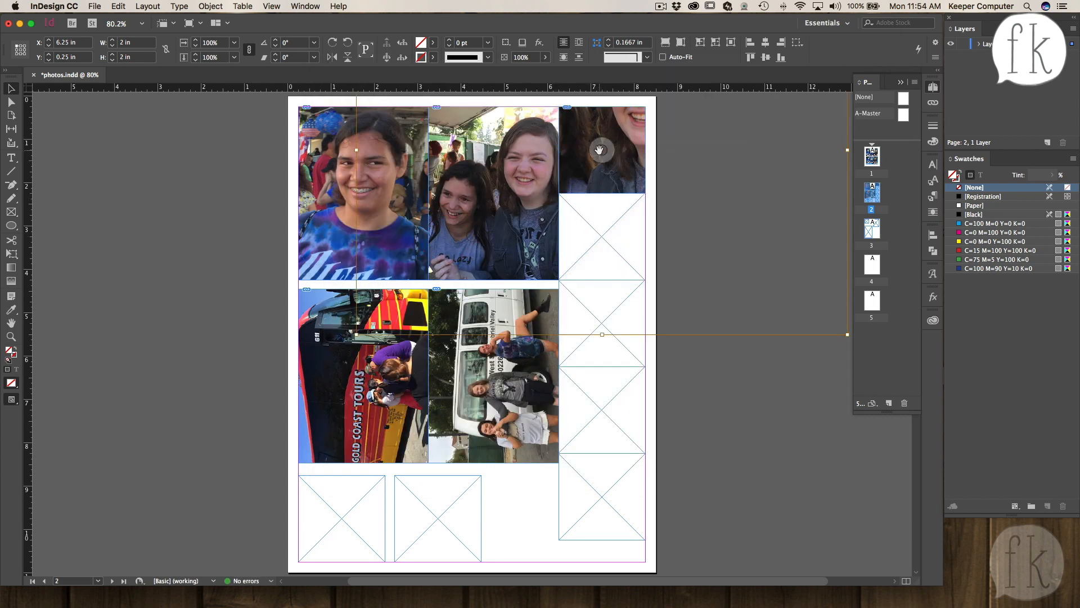
left_click(600, 149)
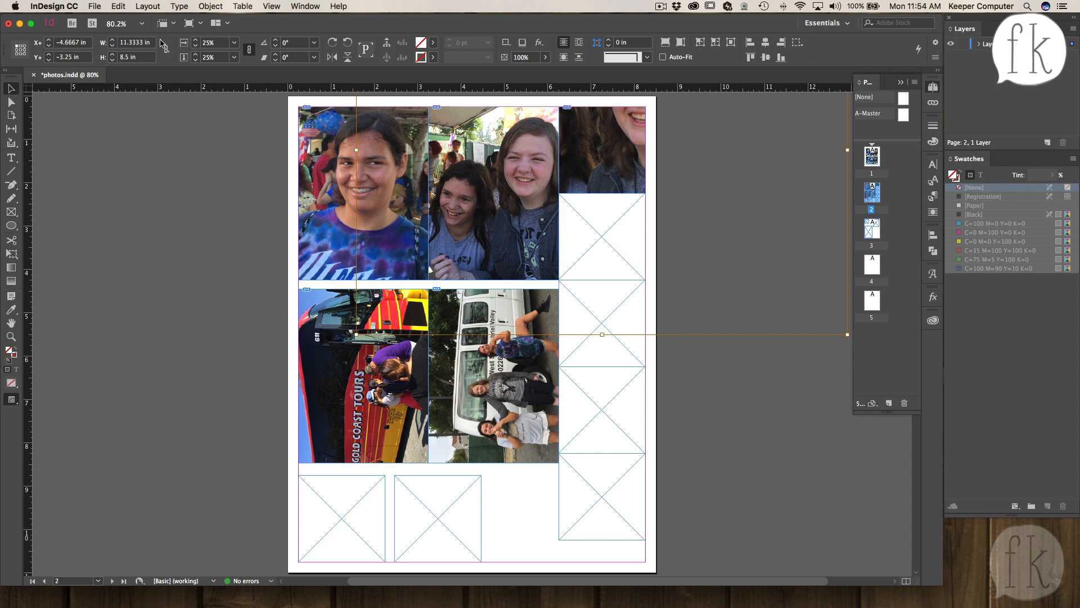
- Scale the photo inside the top-right square frame down to 8% and reposition it within the frame
left_click(196, 42)
type("10")
key("Tab")
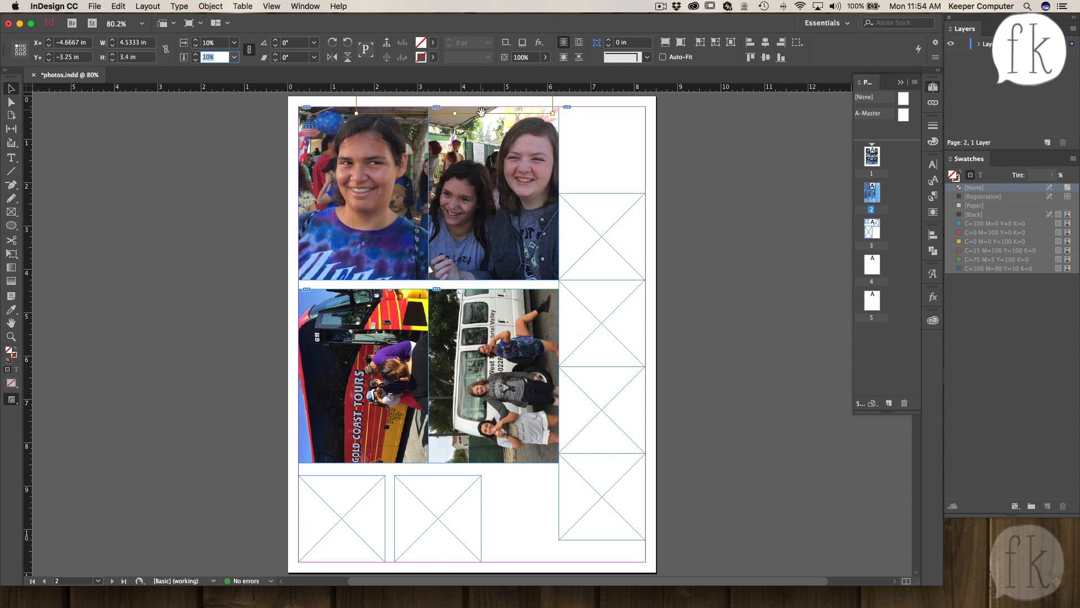
left_click_drag(600, 155, 728, 258)
left_click(184, 42)
type("5")
key("Tab")
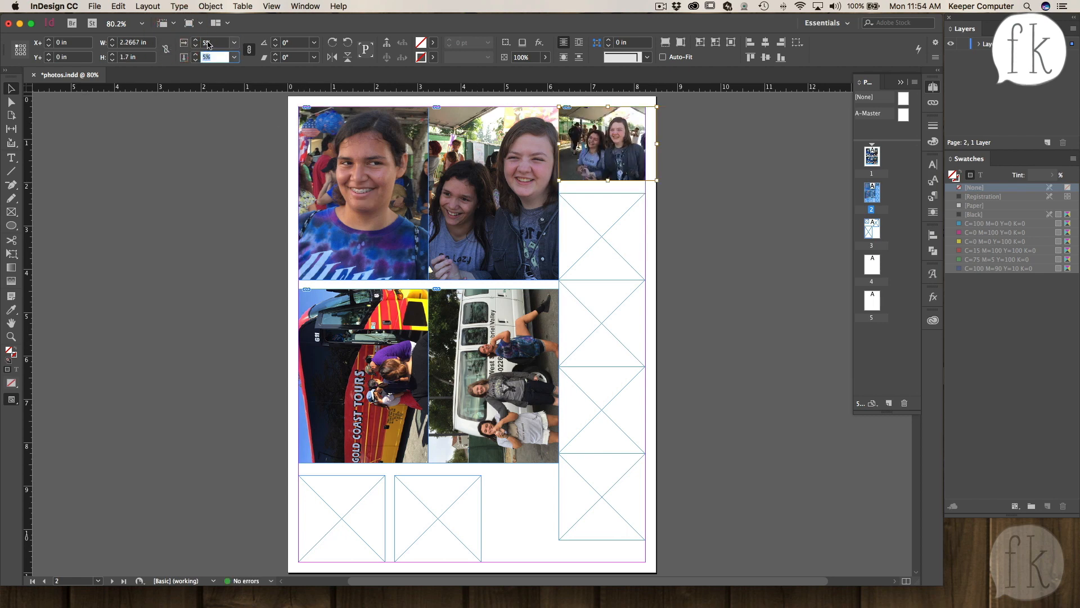
left_click(196, 39)
left_click(195, 40)
left_click(196, 40)
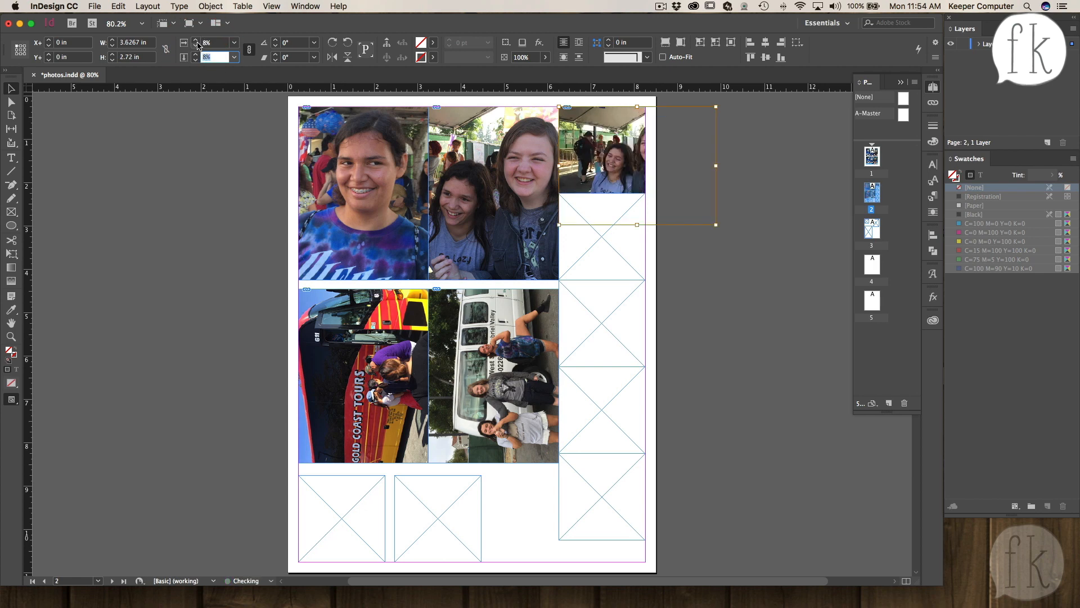
left_click_drag(599, 151, 567, 145)
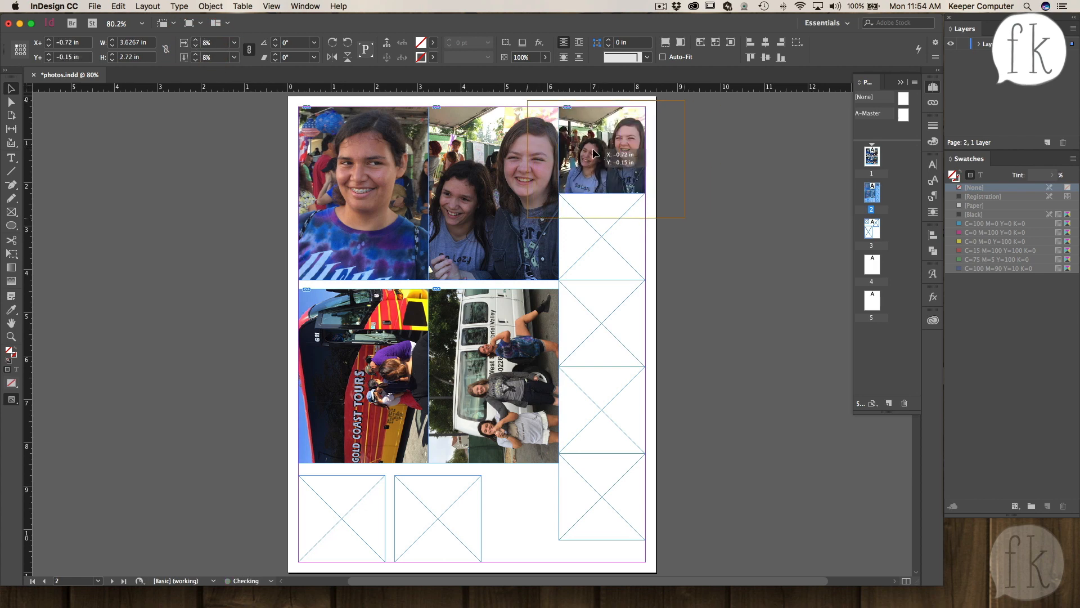
left_click(715, 248)
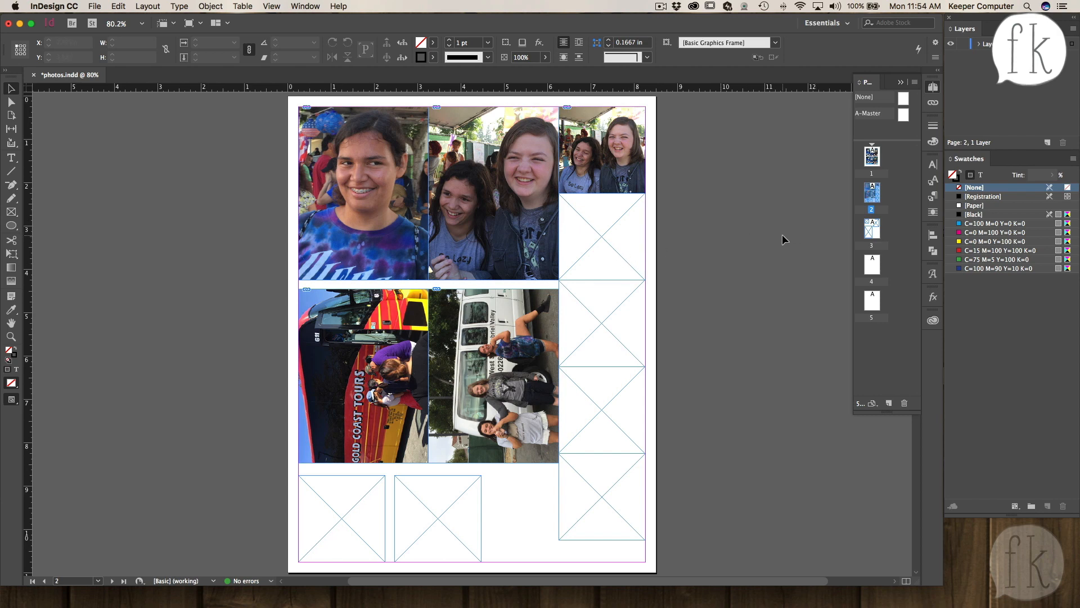
- Inspect the frames on page 3, then return to page 2
double_click(871, 224)
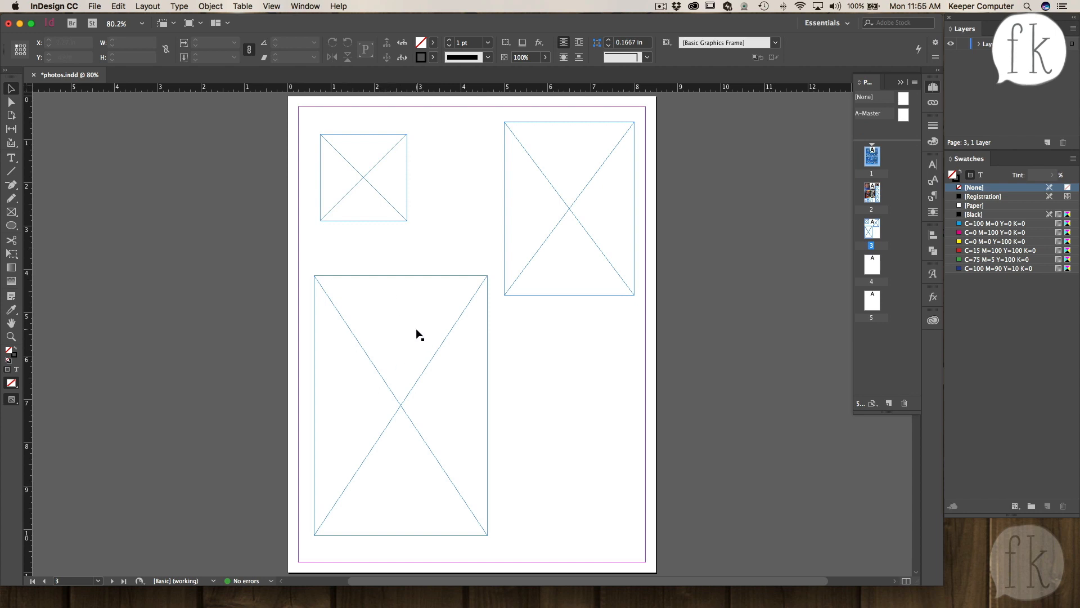
left_click(363, 291)
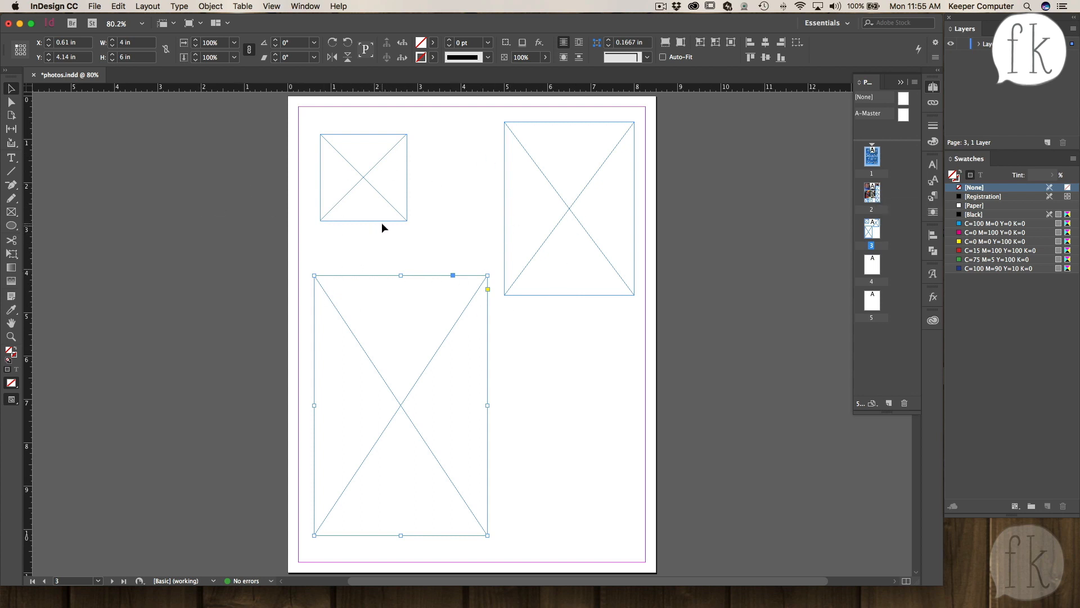
double_click(873, 190)
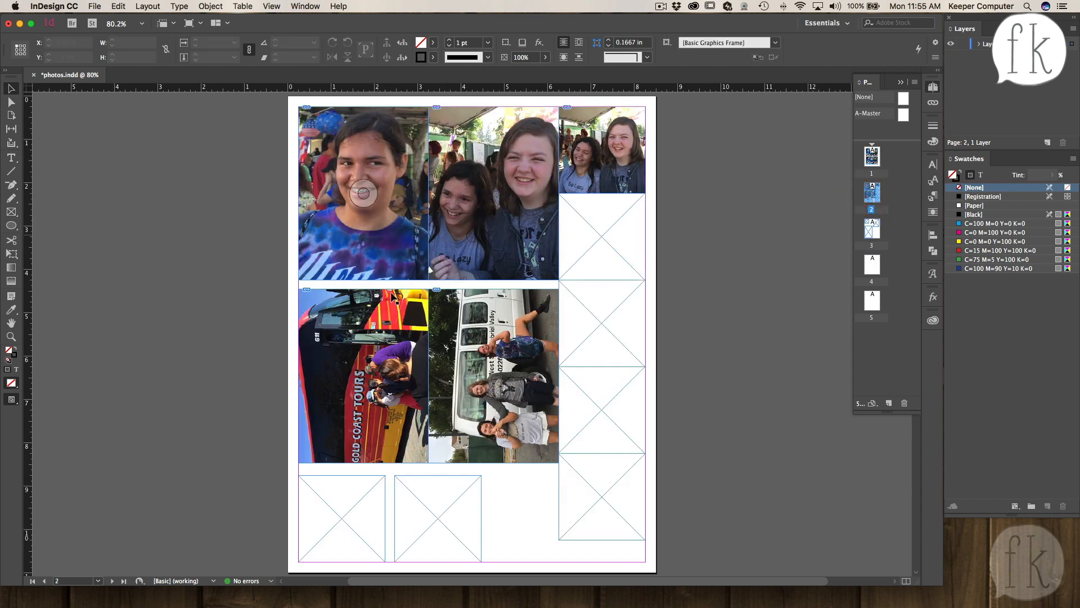
- Select the top-left photo and set its opacity to 40%
left_click(331, 190)
left_click(365, 192)
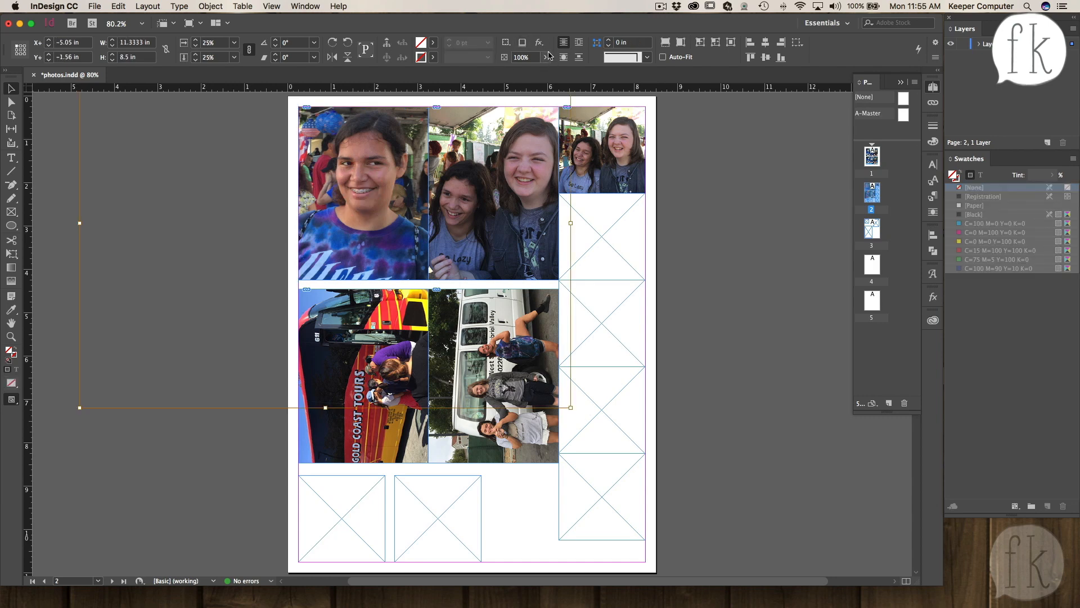
left_click(529, 58)
type("40")
key("Return")
left_click(771, 215)
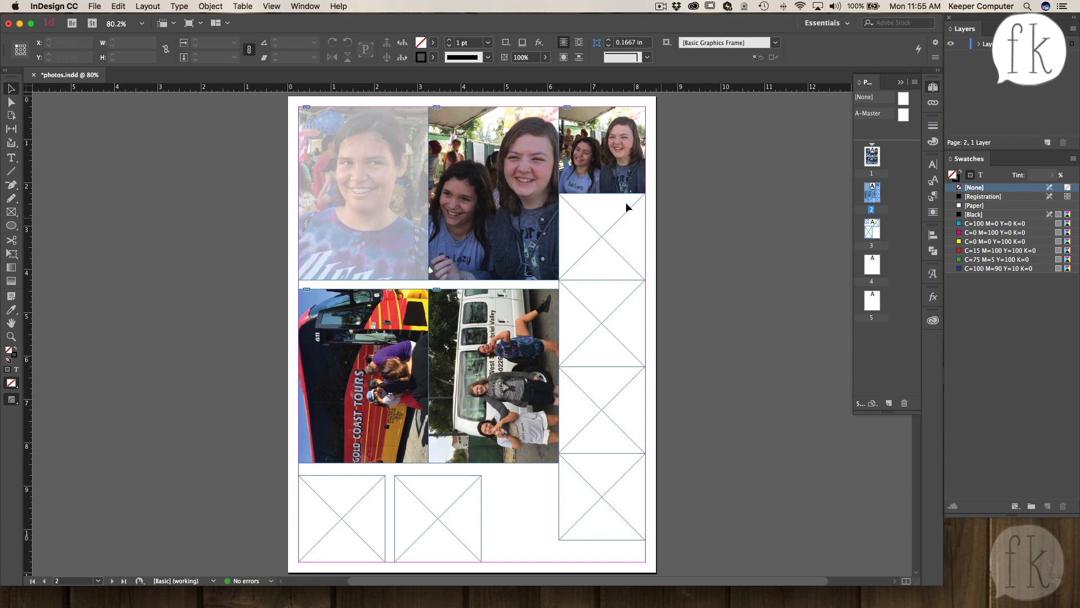
- Move the top-right square photo frame onto the faded top-left photo and resize it proportionally to 1 × 1 in
left_click_drag(604, 174, 354, 257)
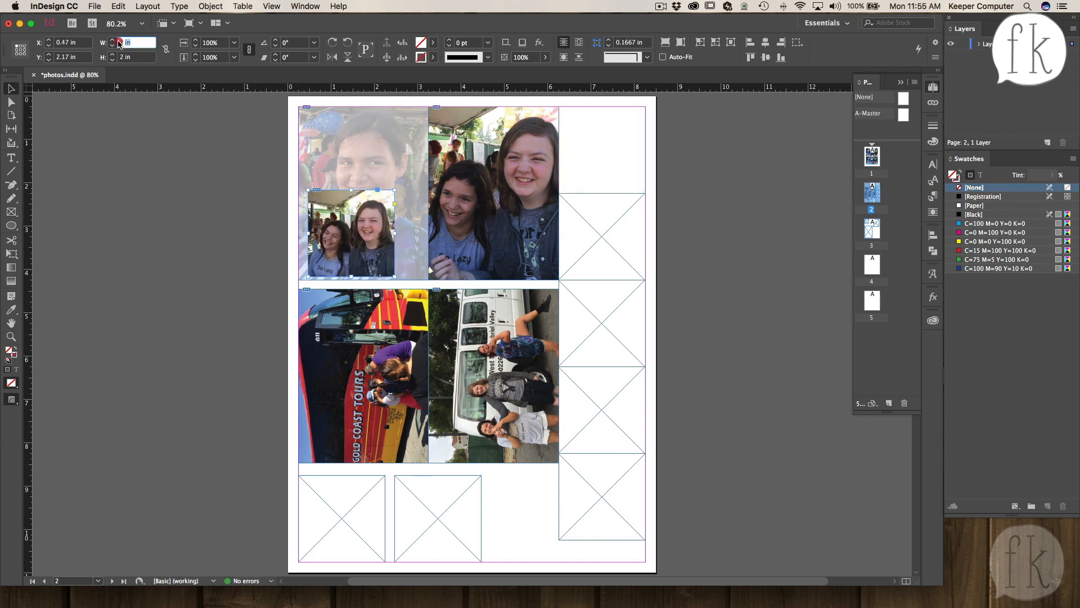
left_click(166, 51)
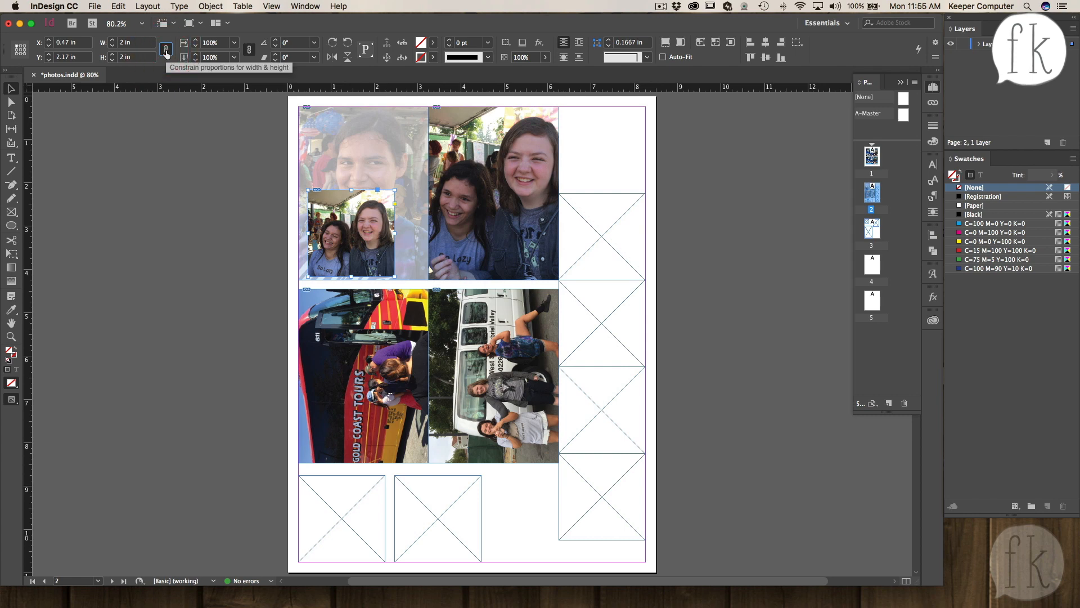
left_click(105, 41)
type("1")
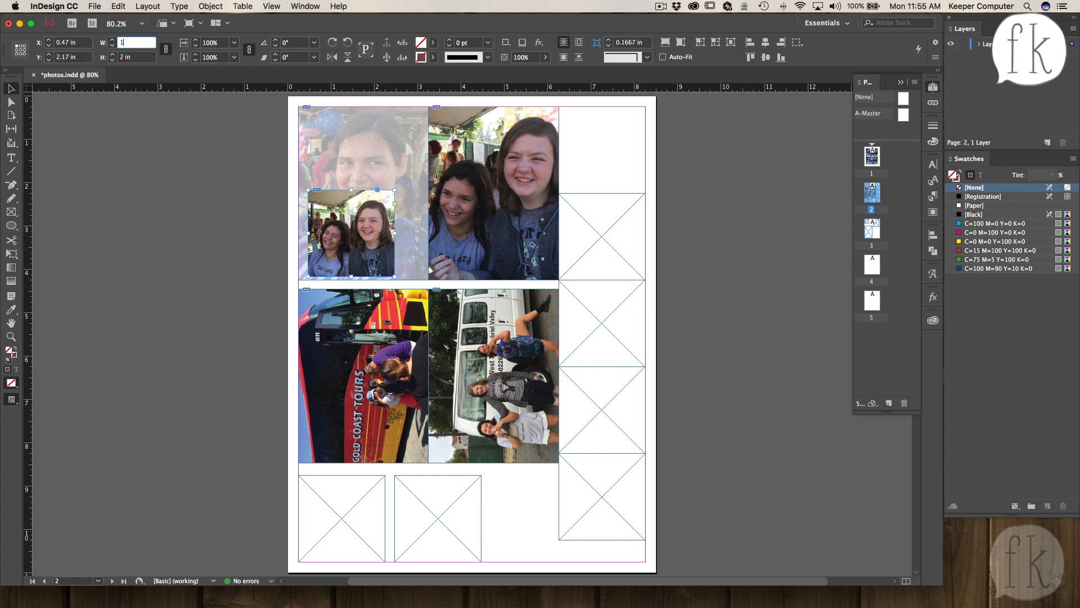
key("Tab")
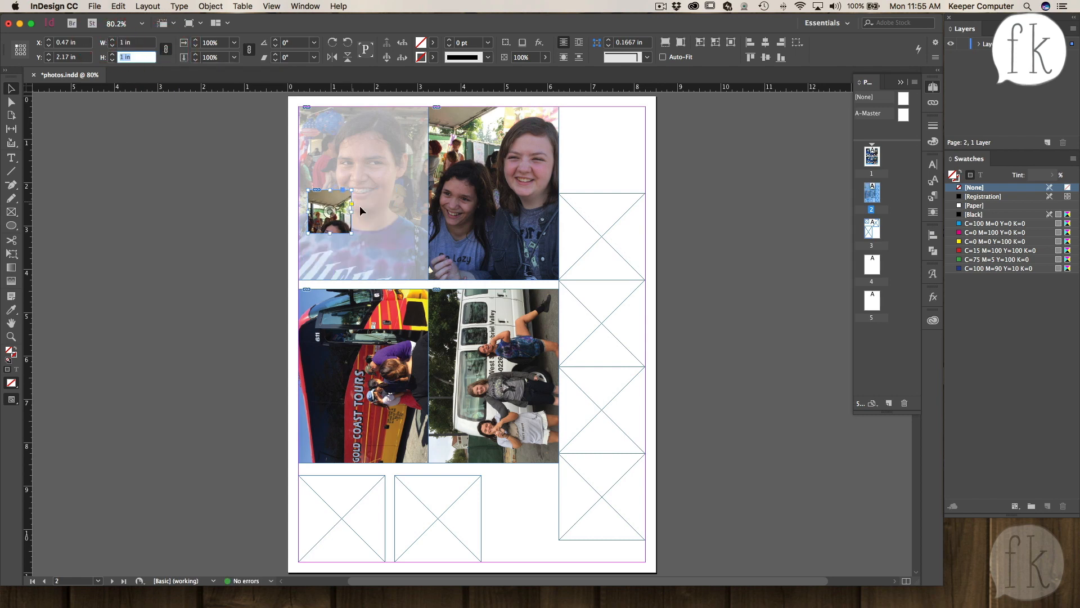
- Recenter the image inside the small frame and move the frame to the lower-right corner of the top-left photo
left_click_drag(333, 210, 331, 184)
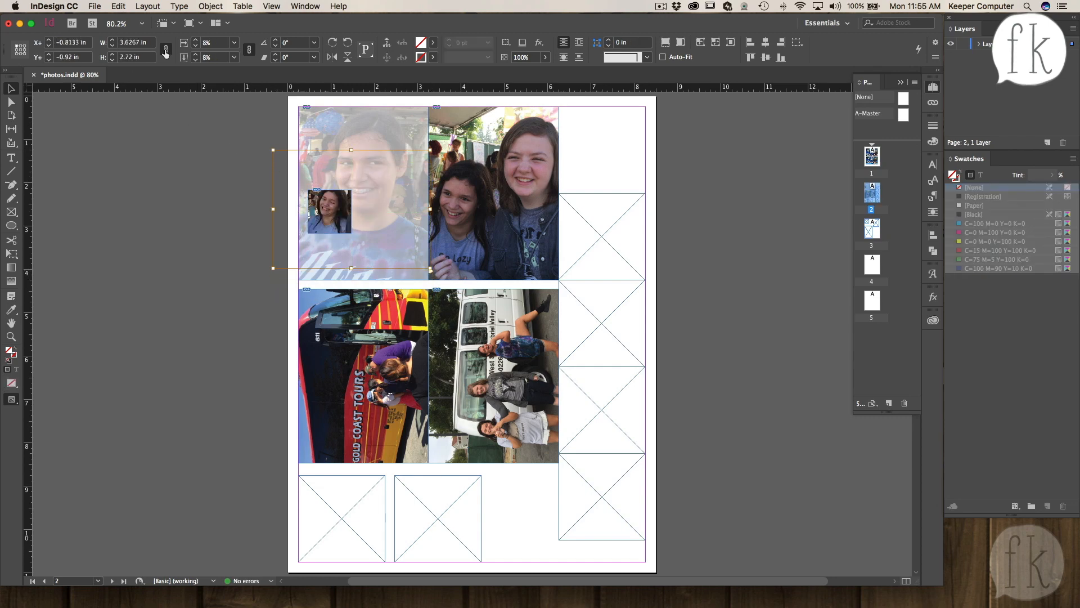
left_click_drag(329, 208, 416, 266)
left_click(232, 217)
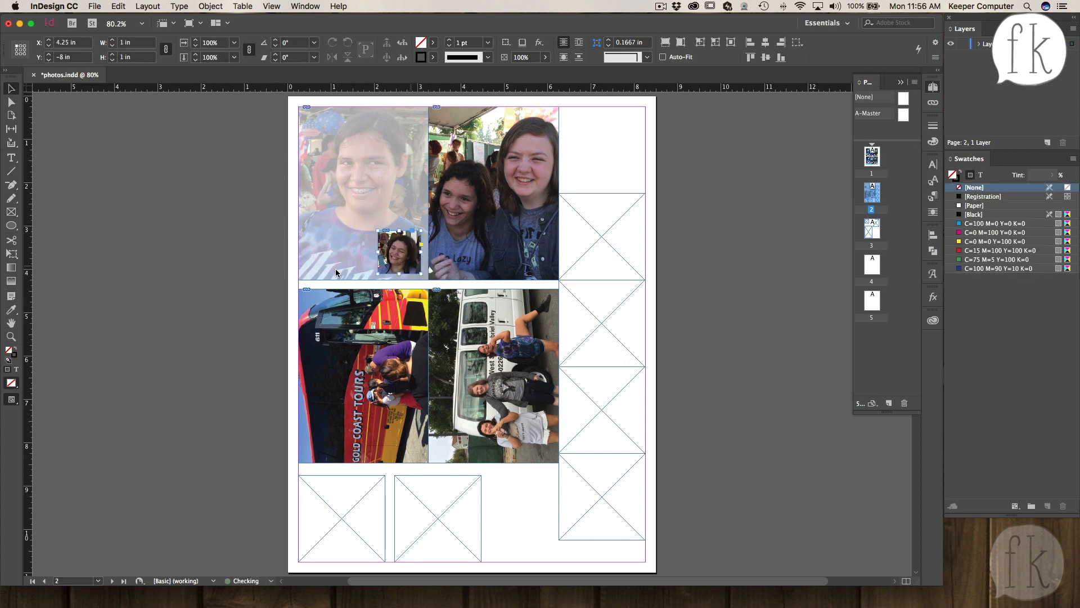
left_click(189, 268)
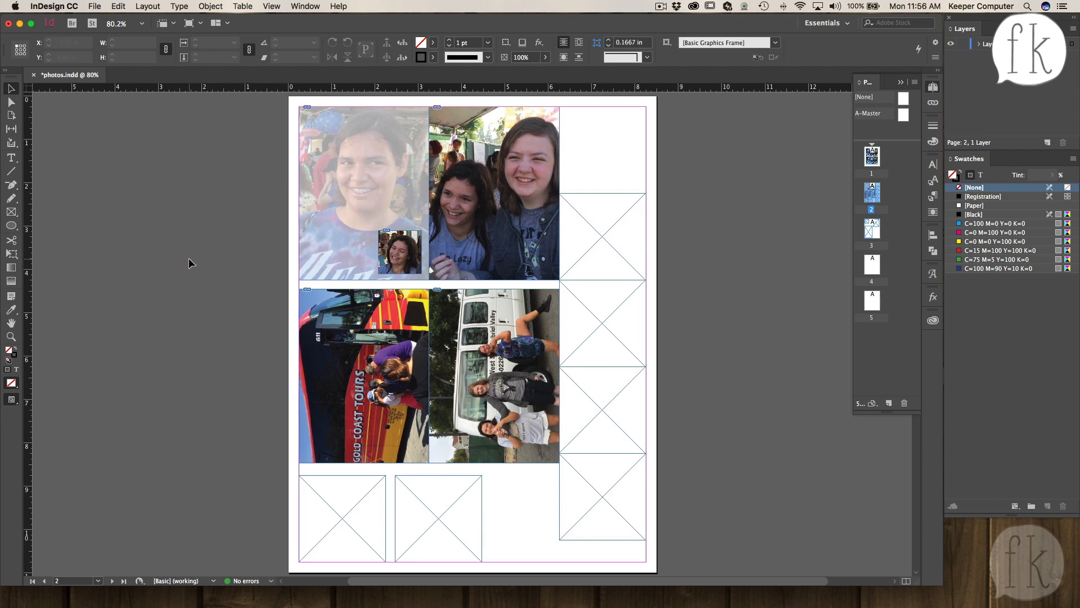
- Save the document
key("cmd+s")
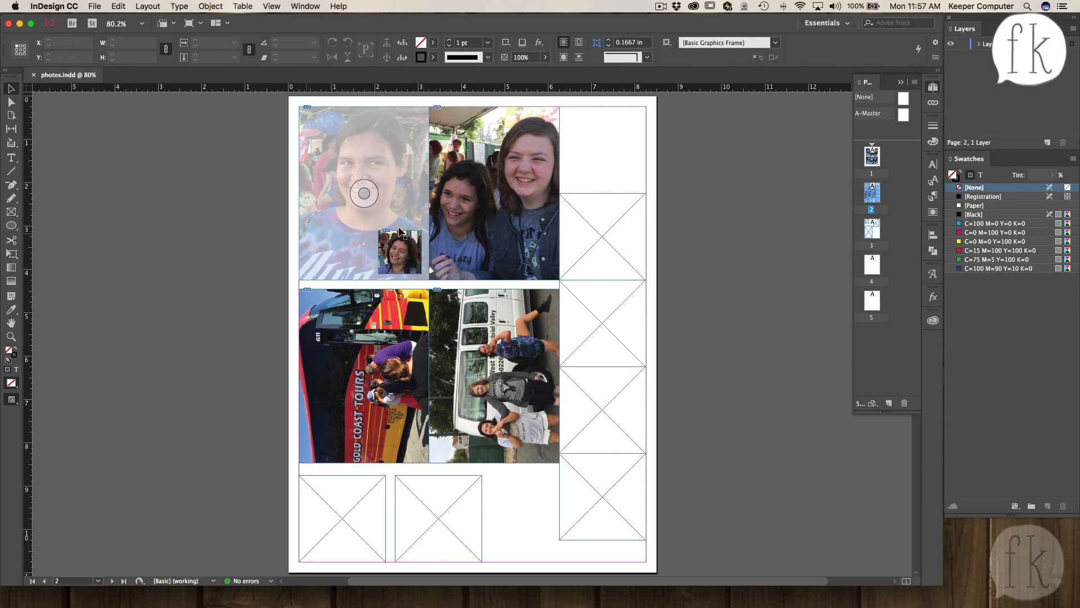
left_click(661, 7)
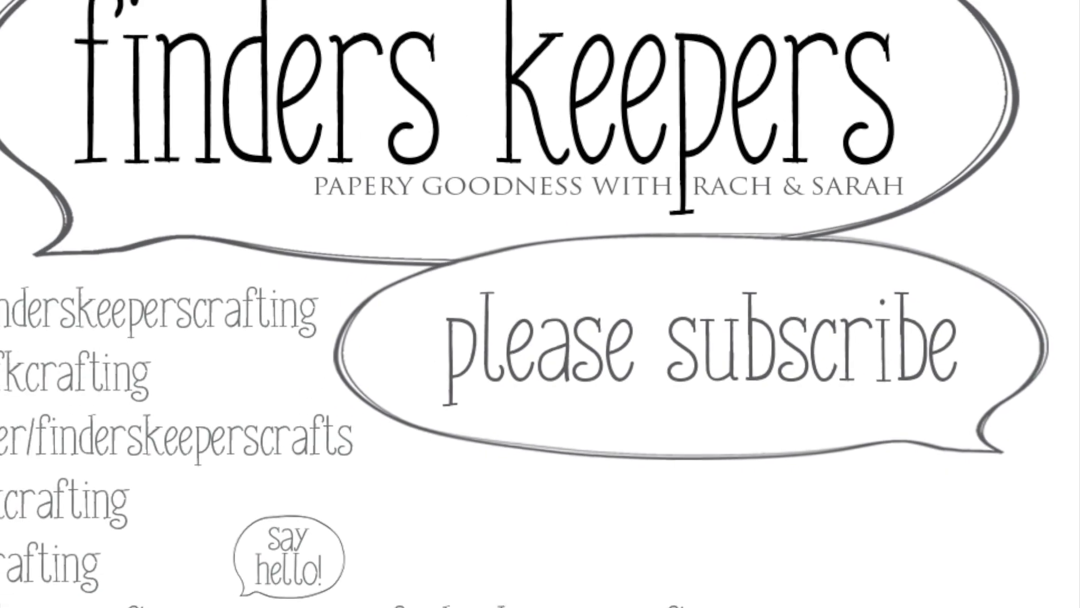